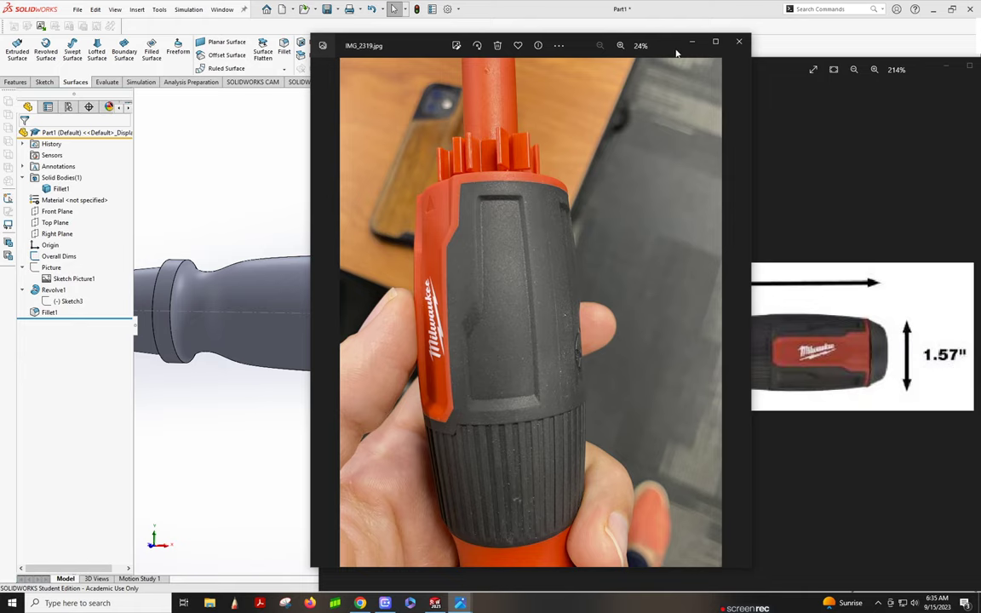
Move the IMG_2319 grip photo window aside for comparison, then minimize it
left_click_drag(674, 55, 407, 74)
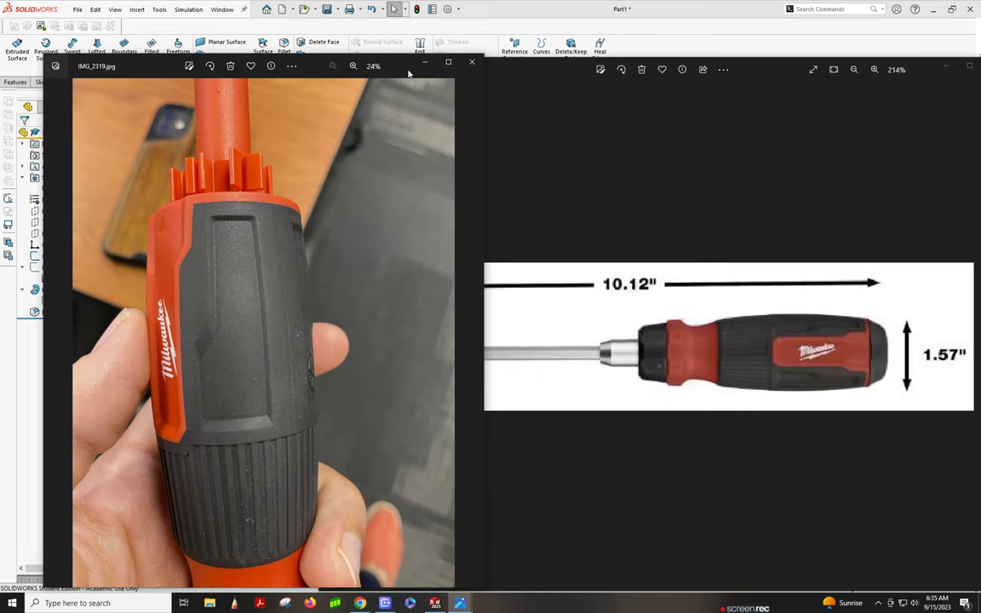
mouse_move(408, 74)
left_mouse_down()
mouse_move(394, 72)
mouse_move(868, 3)
left_mouse_up()
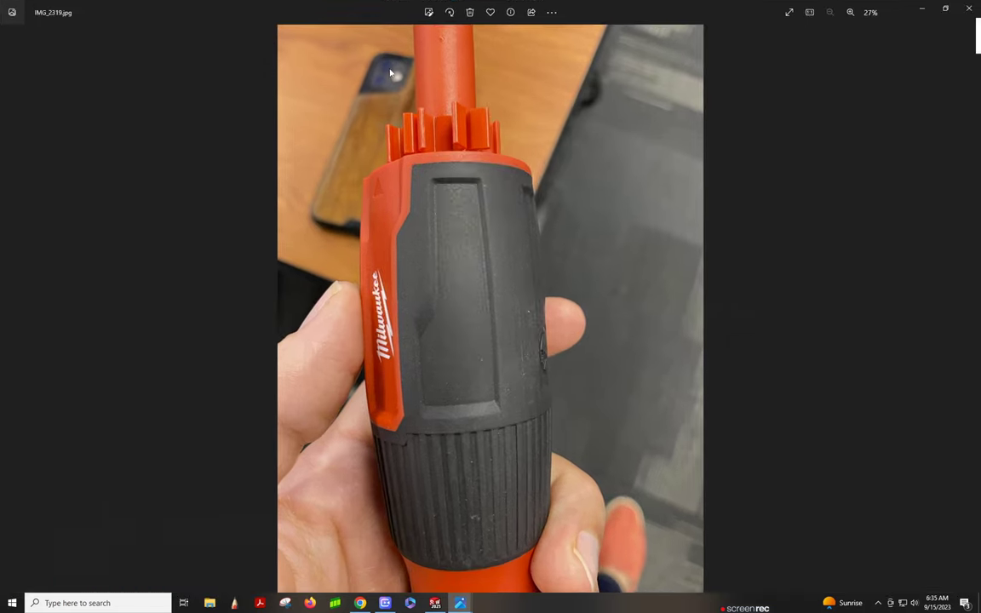
key("super+Down")
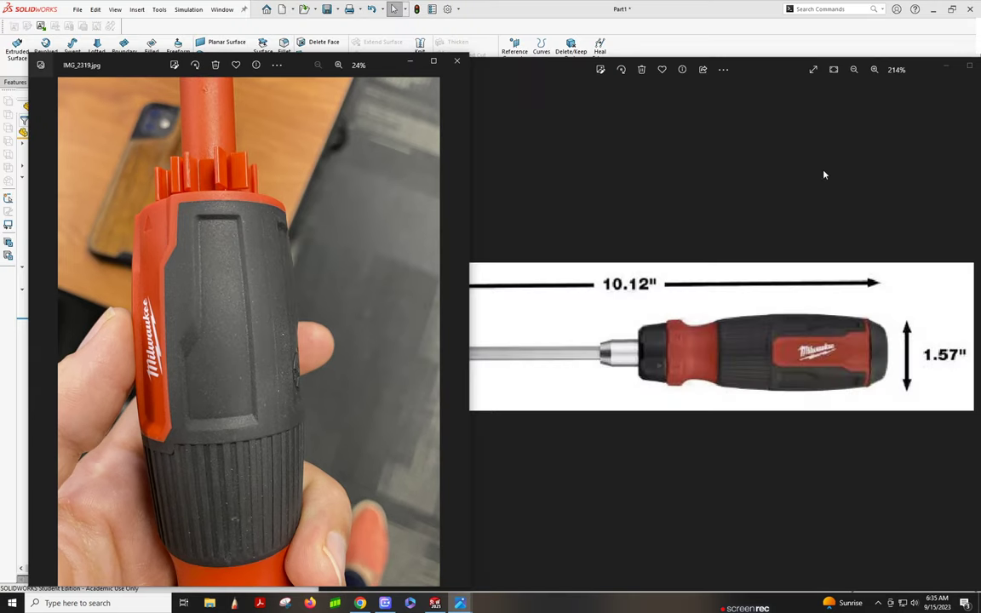
left_click_drag(388, 69, 311, 72)
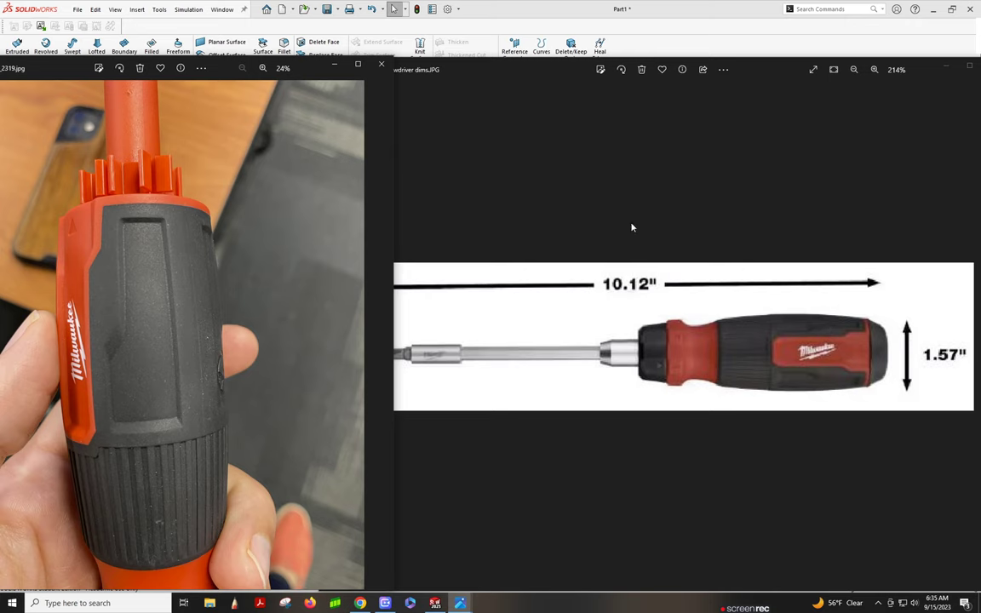
left_click(333, 68)
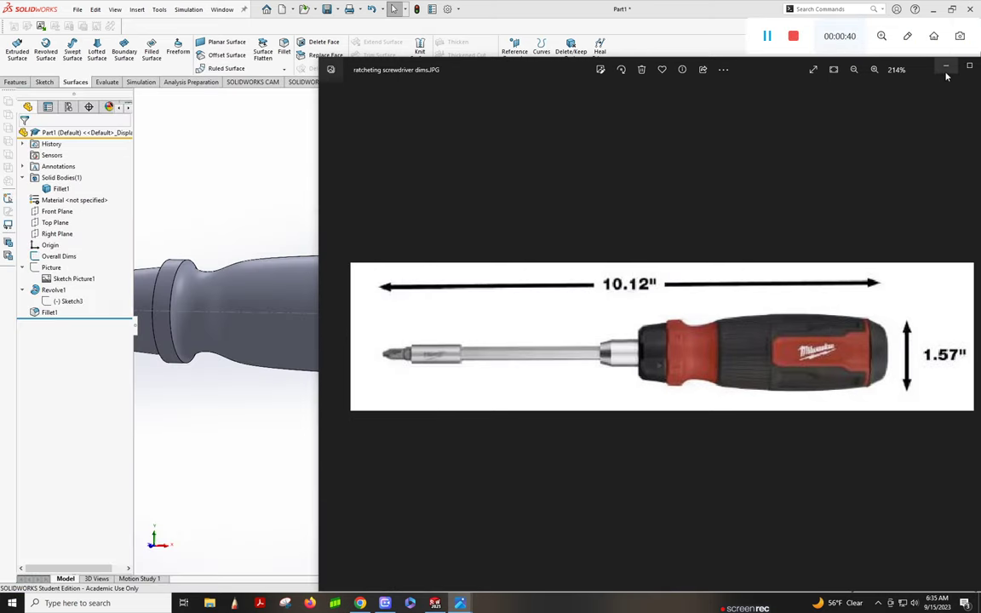
Minimize the dims image and review the Overall Dims and Picture sketches without changes
left_click(948, 68)
scroll(477, 328, "up", 5)
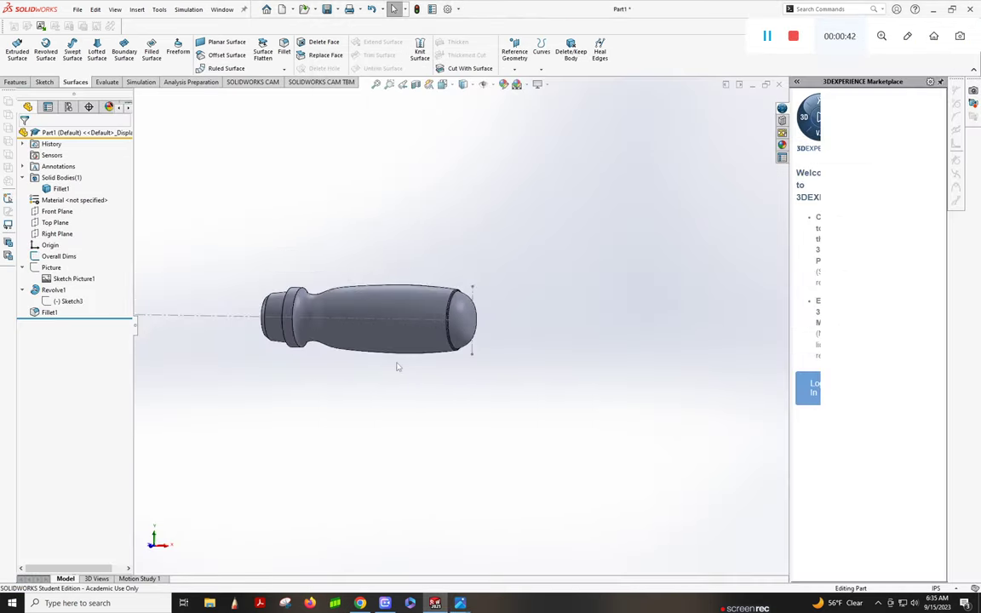
left_click(56, 257)
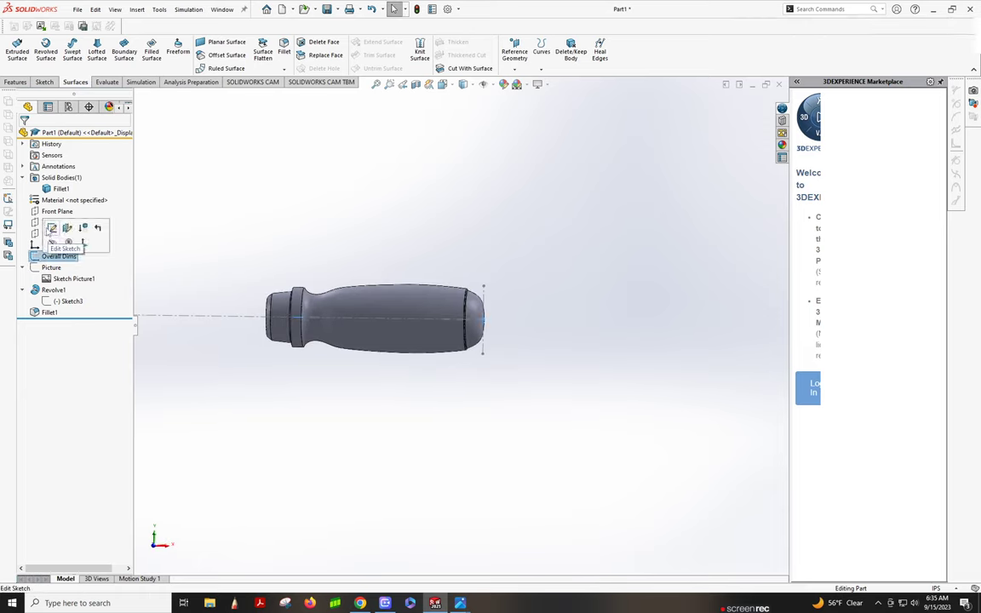
left_click(52, 227)
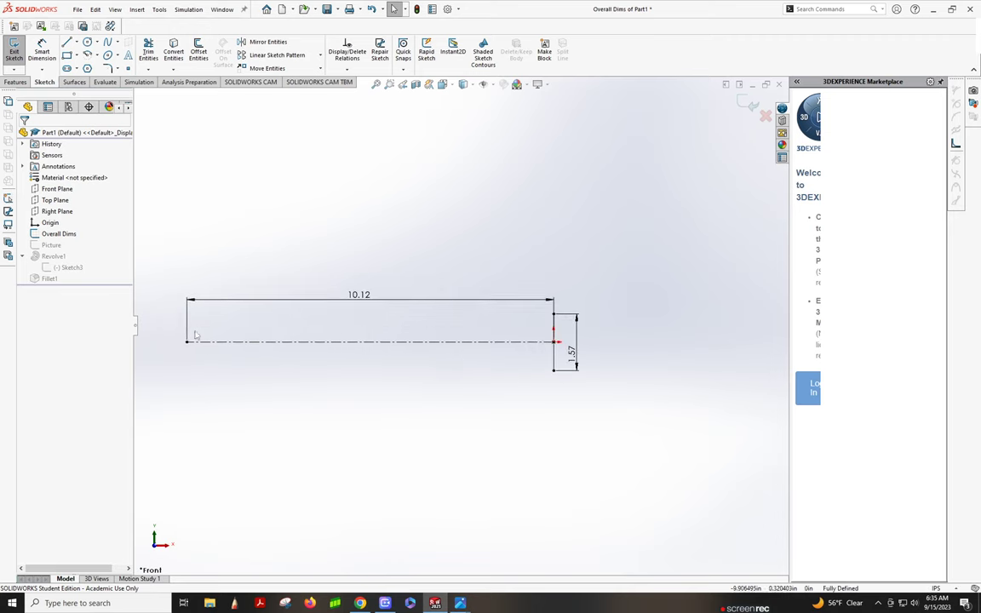
key("ctrl+b")
left_click(51, 268)
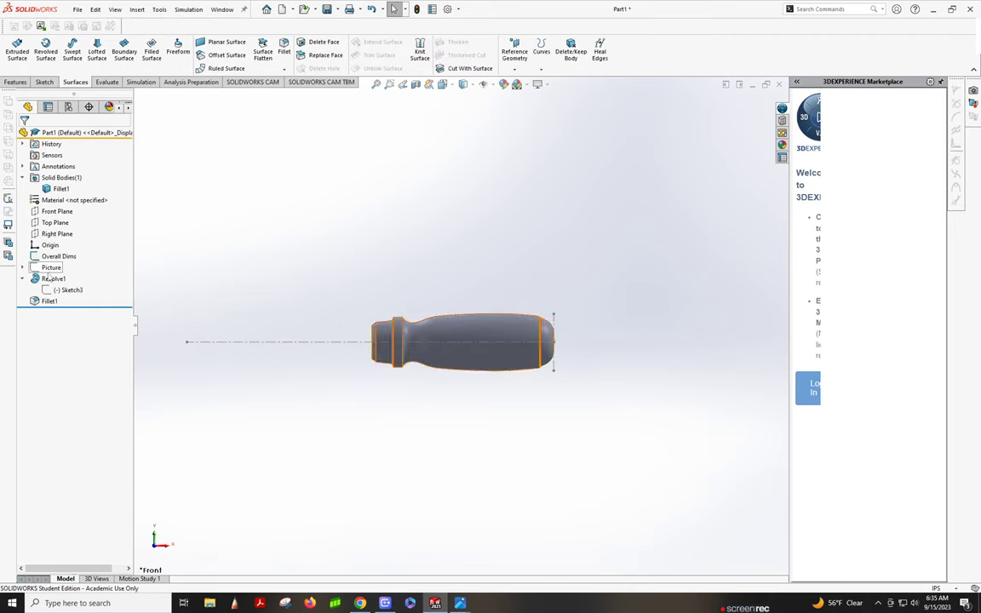
left_click(54, 239)
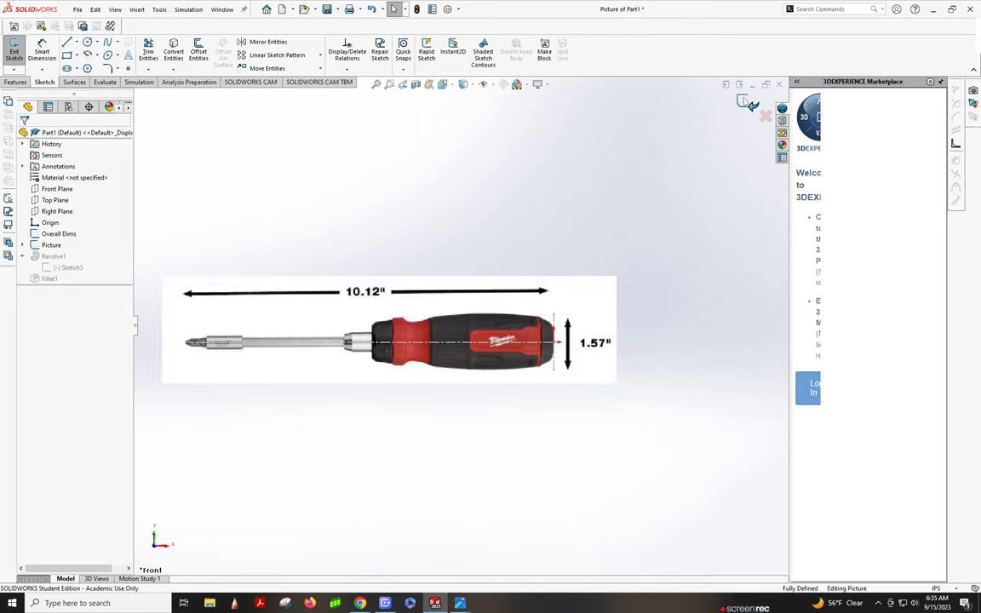
left_click(740, 100)
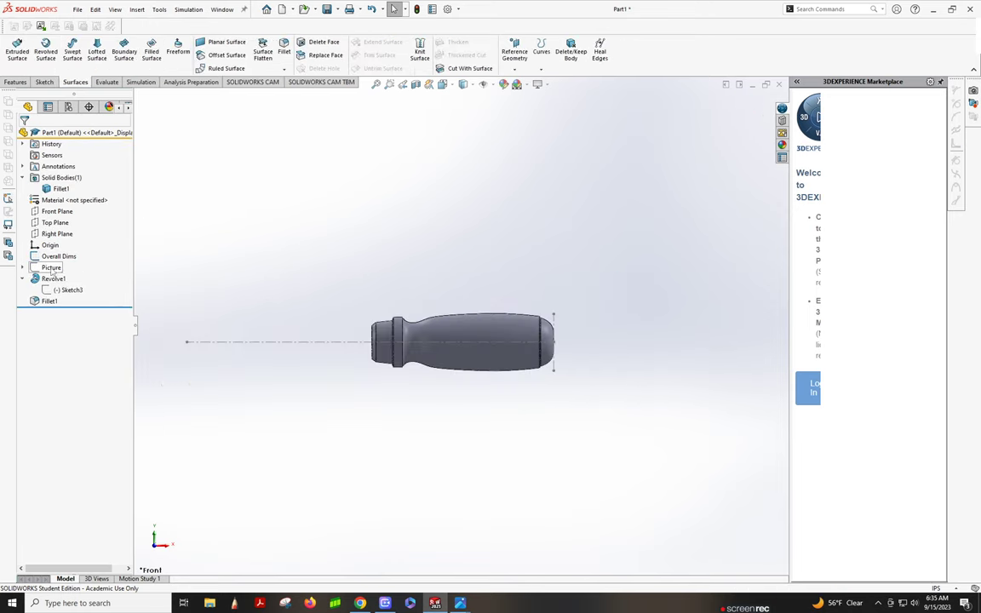
Review Sketch3's handle profile against the reference picture, hide Picture, and rebuild the handle
left_click(61, 289)
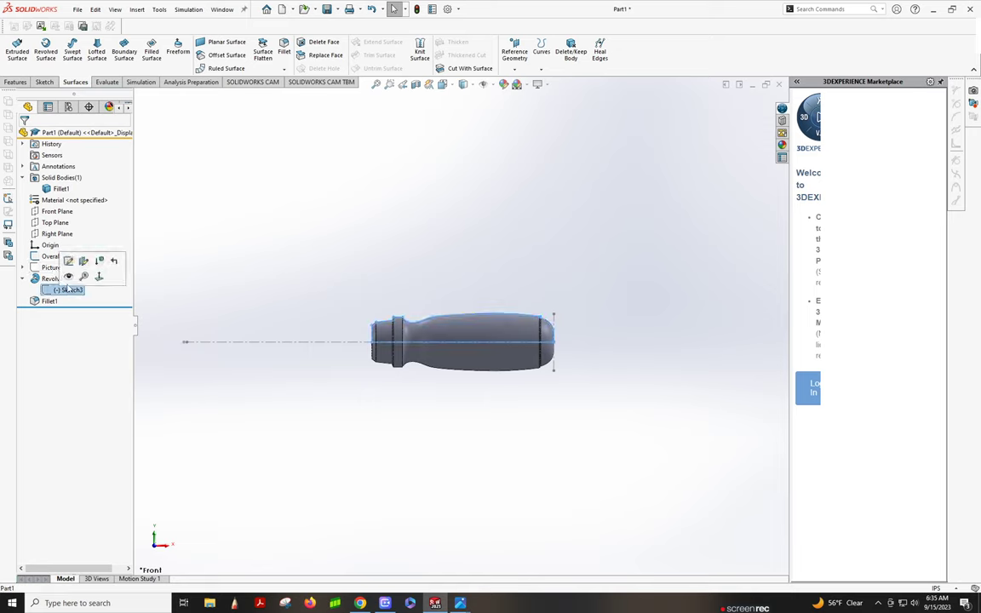
left_click(67, 264)
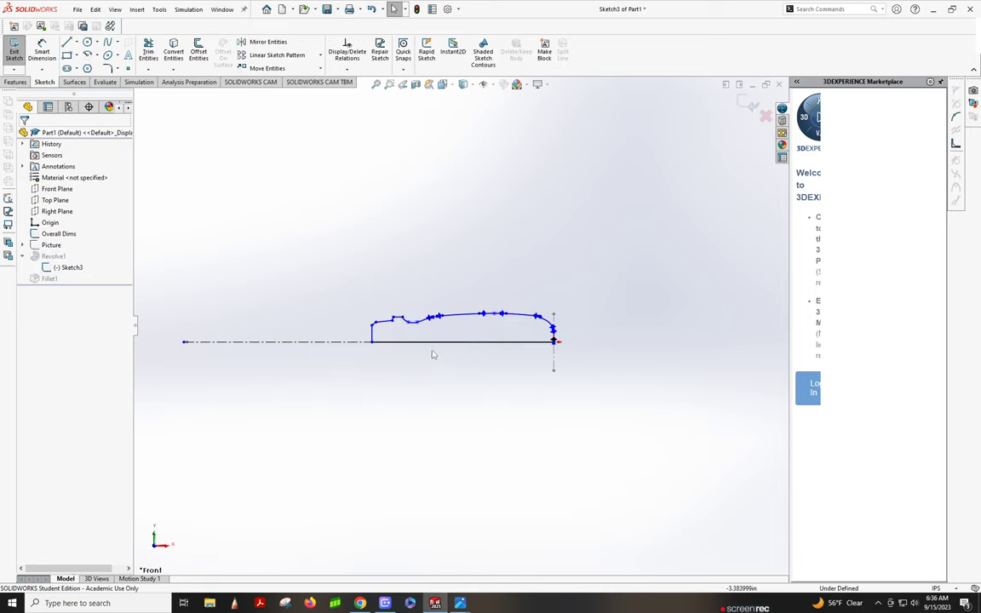
left_click(53, 245)
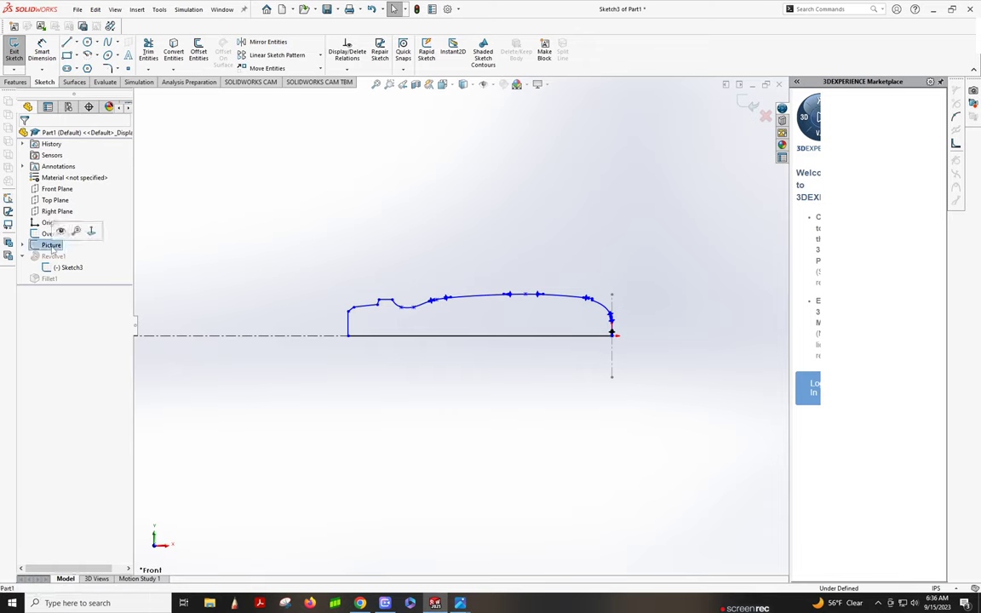
left_click(66, 227)
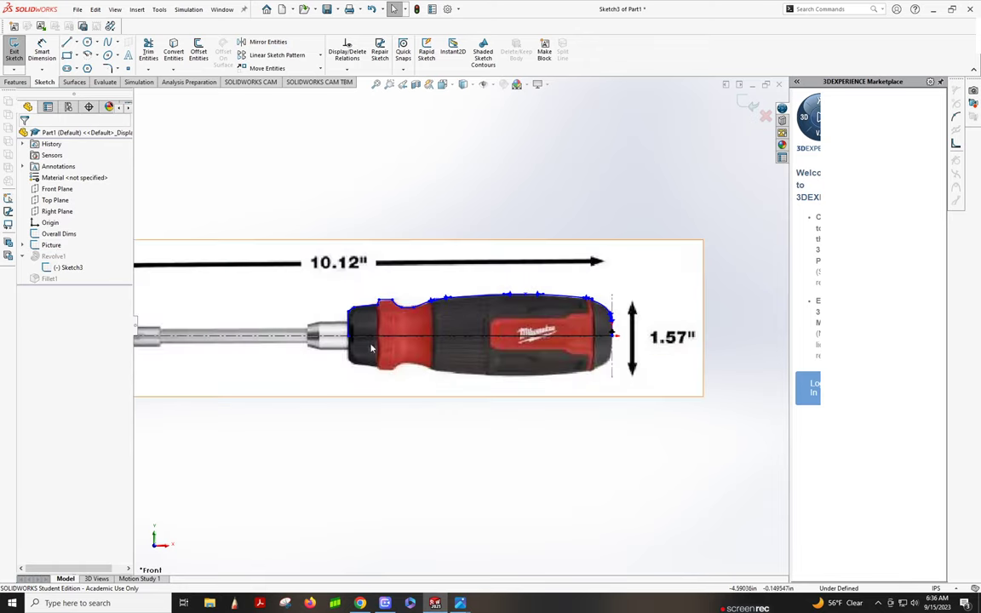
right_click(51, 245)
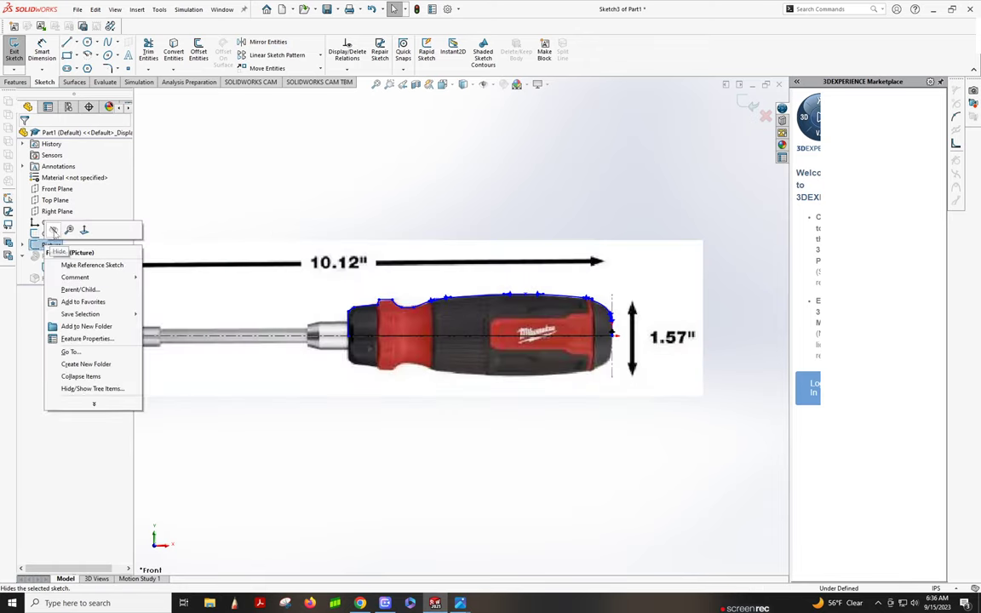
left_click(56, 228)
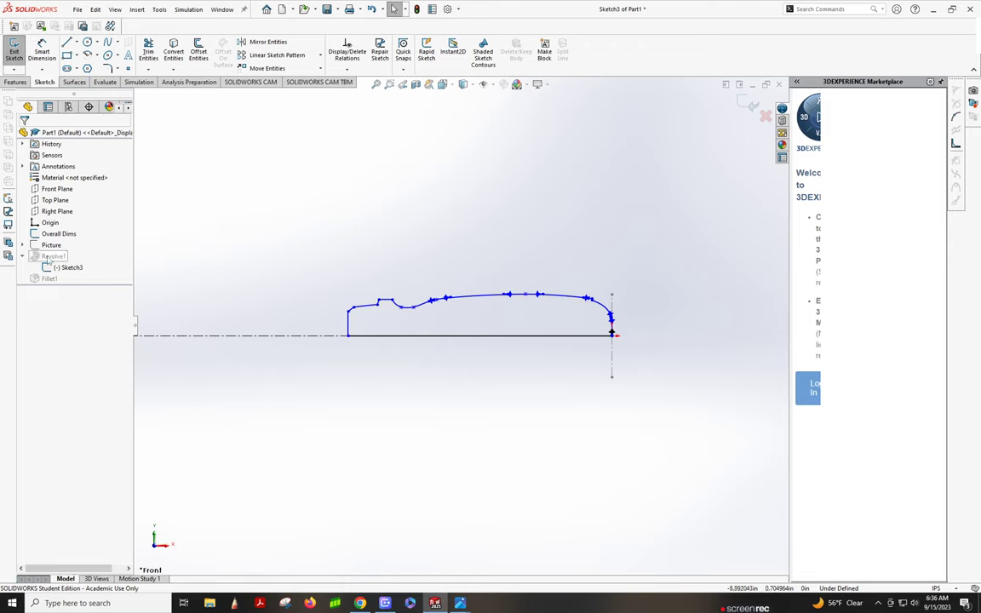
right_click(48, 258)
left_click(750, 105)
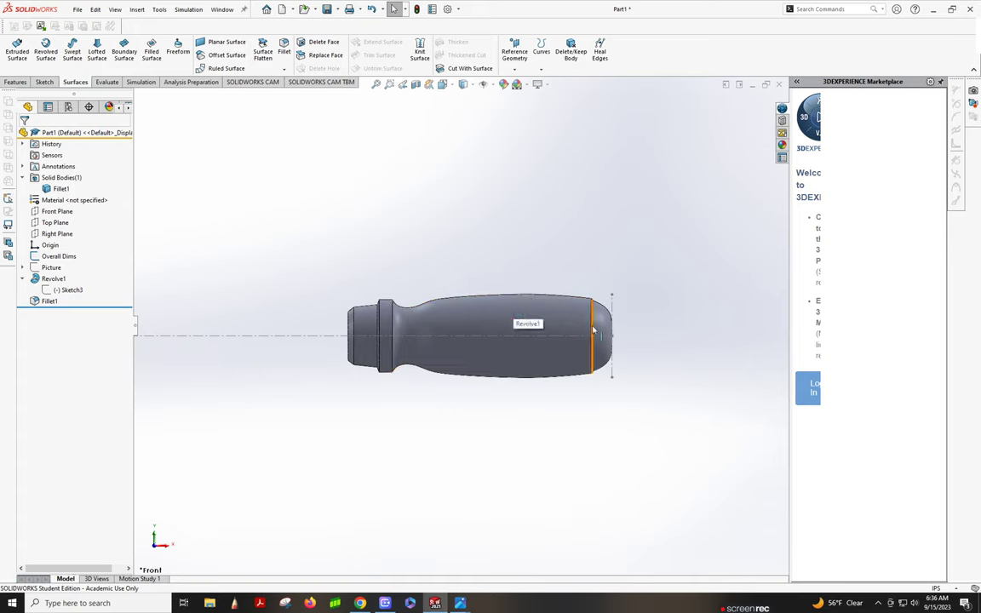
Sketch on the Right Plane a line from the origin up-left past the handle
middle_click_drag(606, 335, 510, 363)
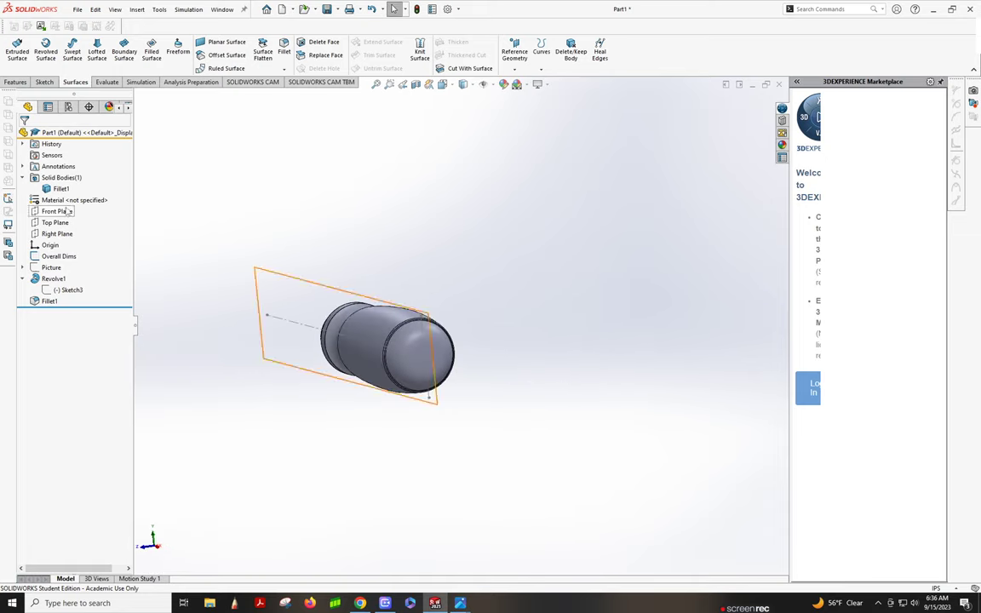
left_click(51, 234)
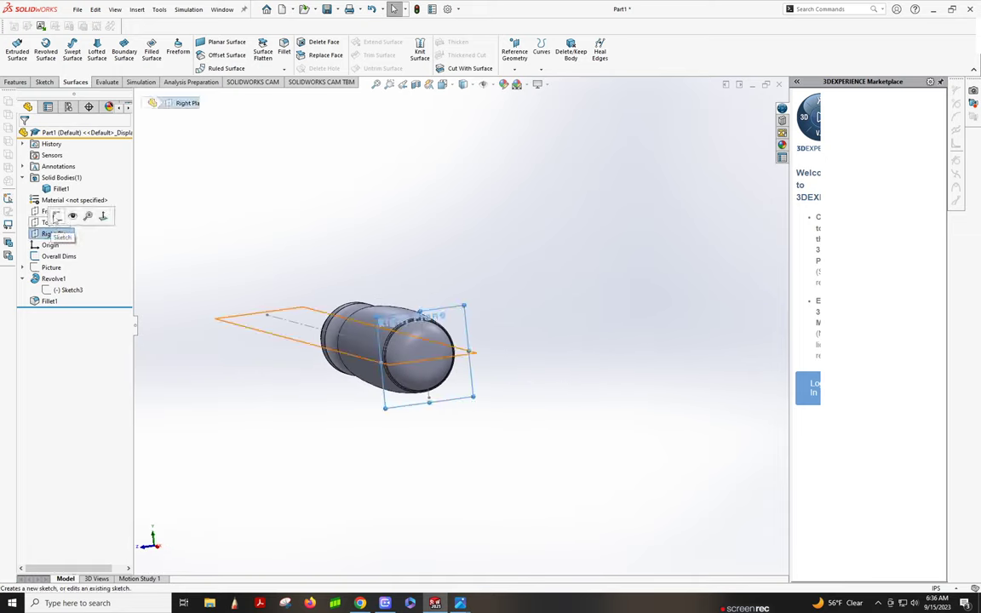
left_click(49, 214)
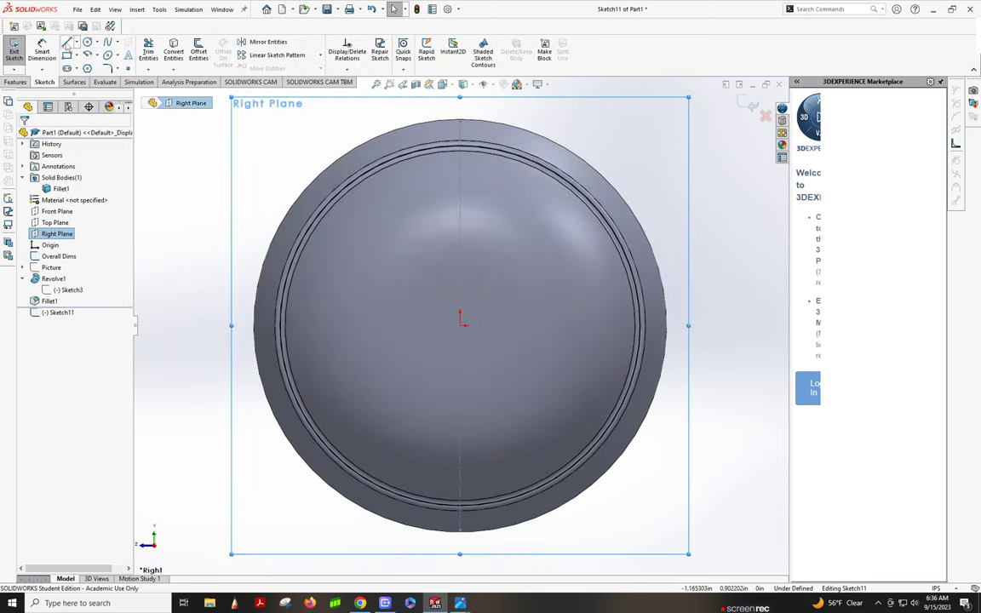
left_click(67, 43)
scroll(459, 323, "up", 3)
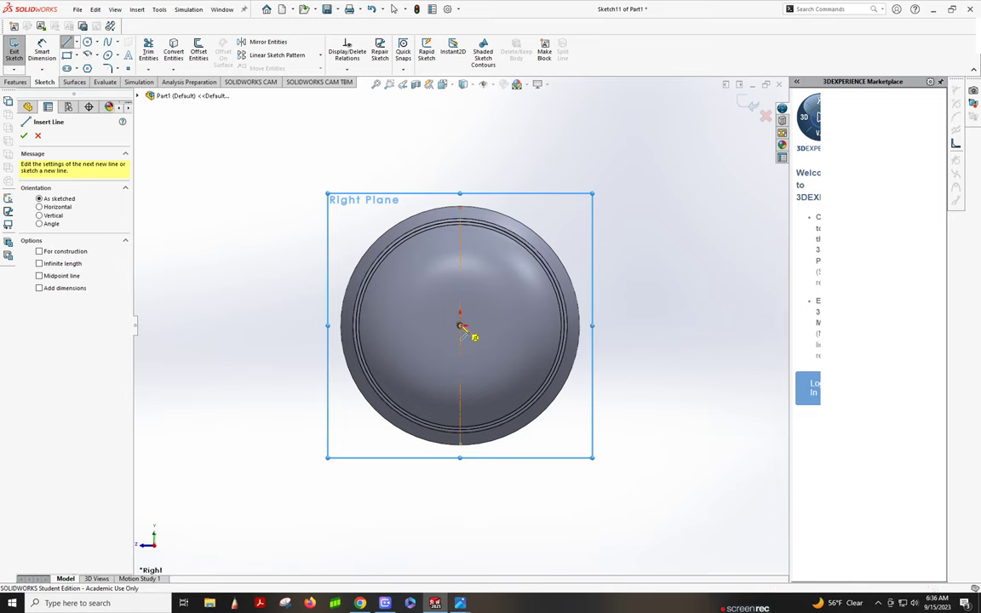
left_click(459, 325)
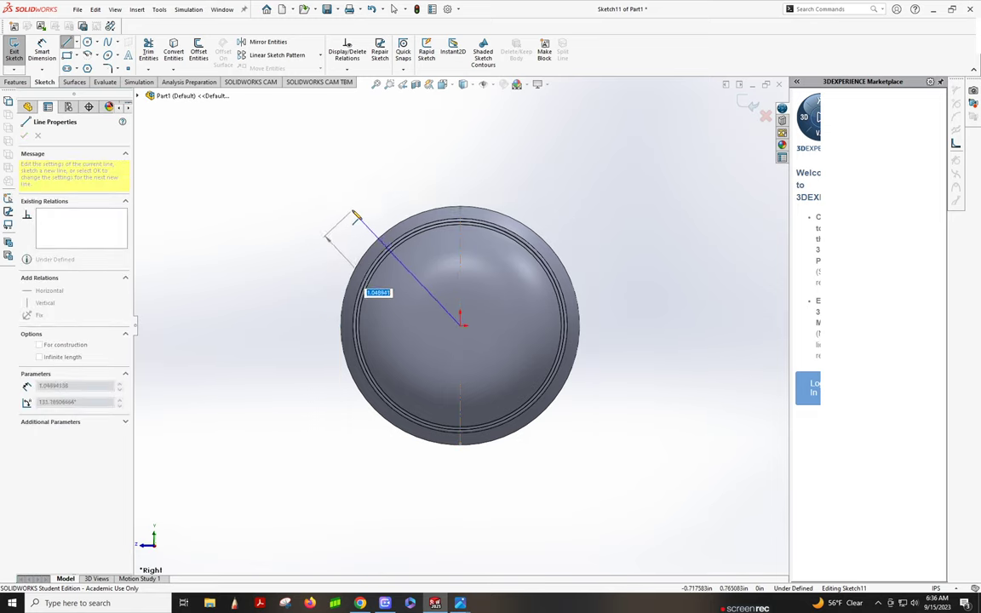
left_click(352, 212)
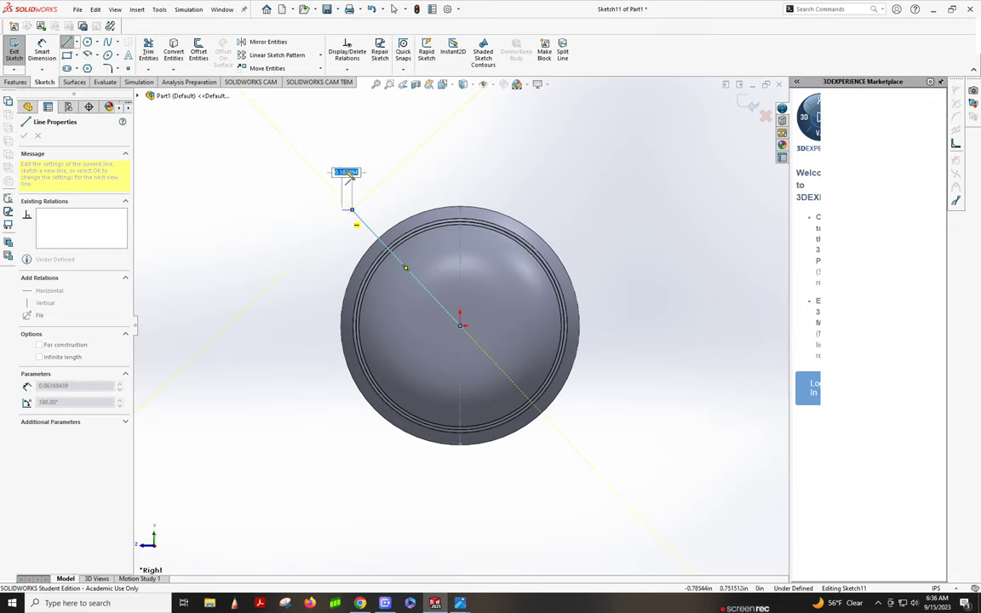
key("Escape")
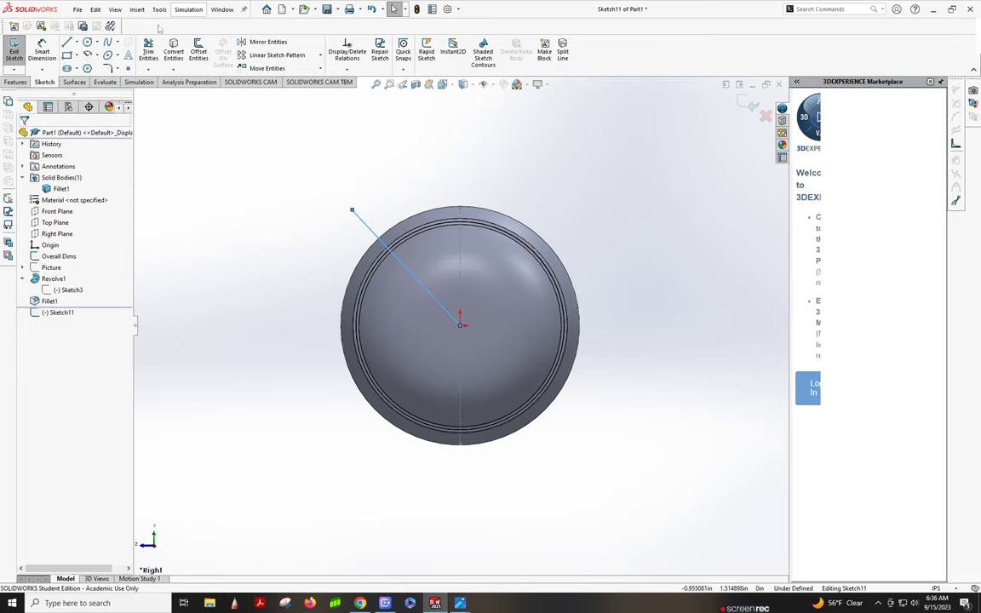
Dimension the line at 45° to the vertical centerline, exit Sketch11, and view isometric
left_click(51, 52)
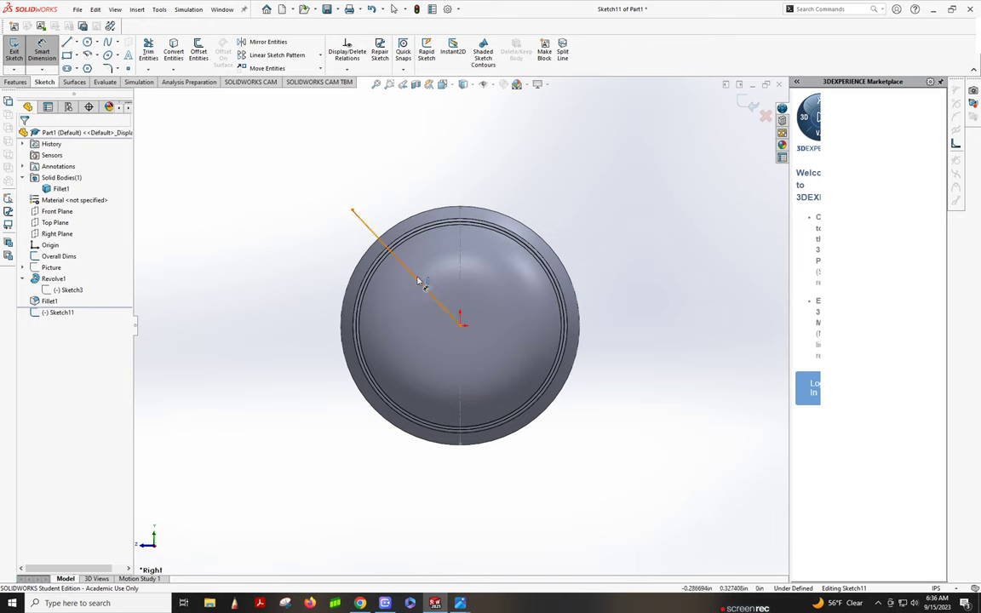
left_click(417, 281)
left_click(460, 255)
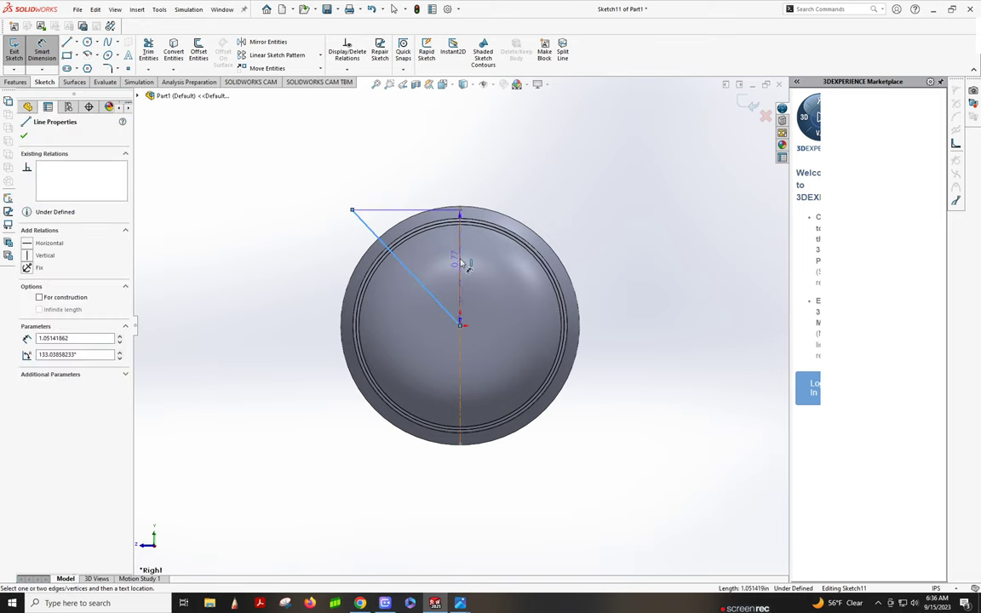
left_click(439, 256)
type("45")
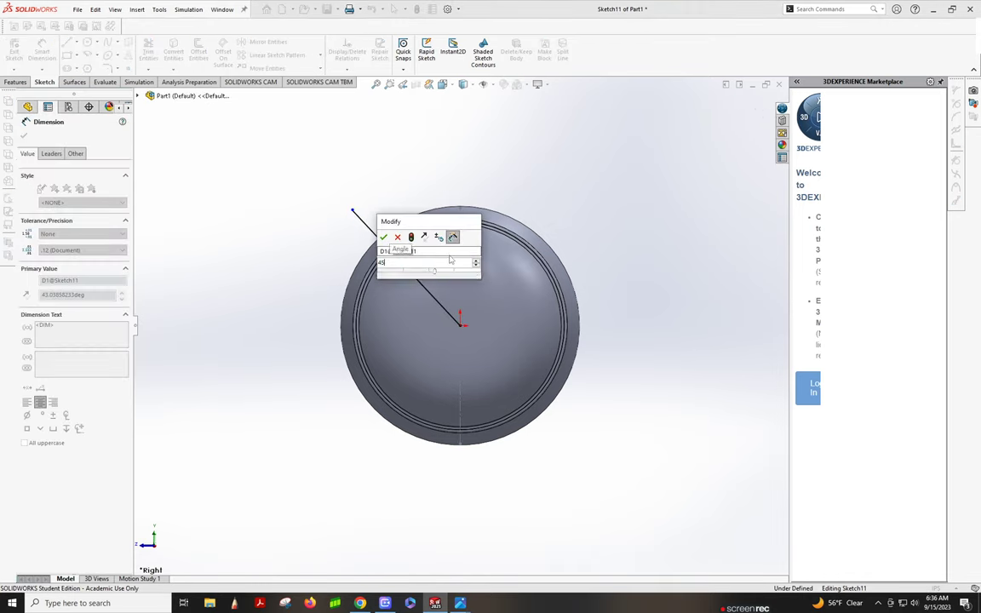
key("Return")
left_click(752, 106)
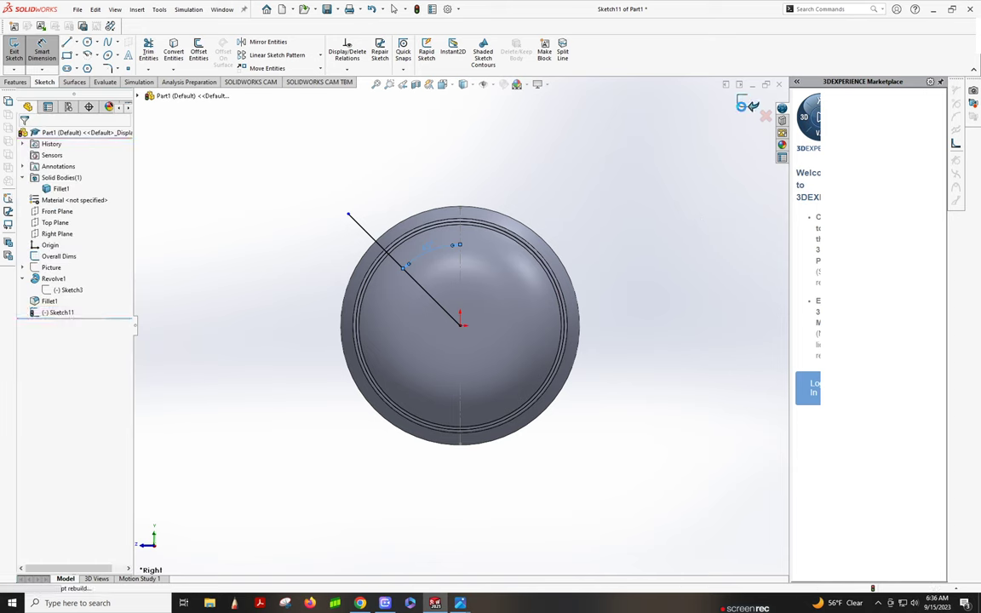
key("ctrl+7")
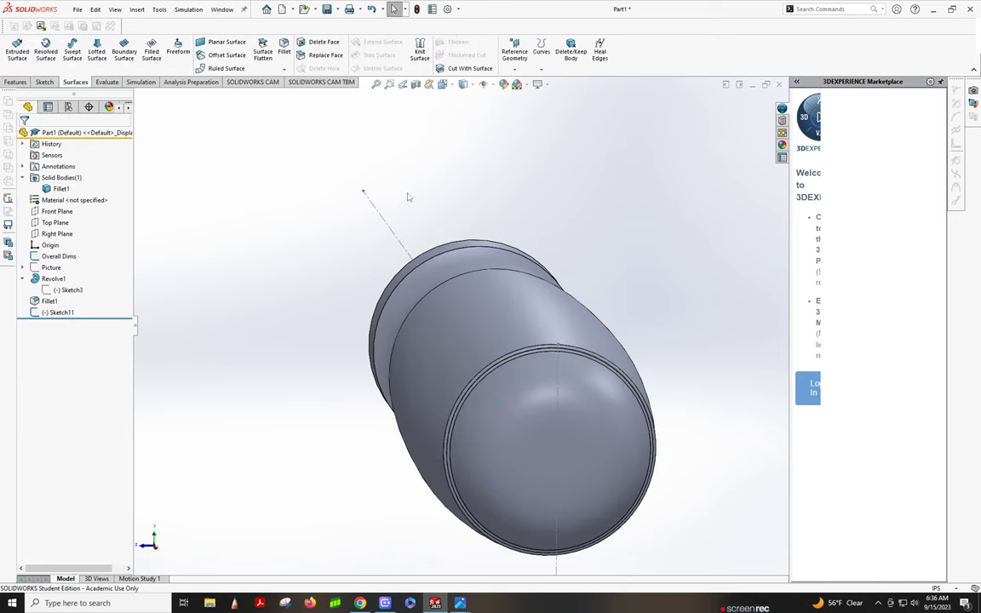
Create Plane3 perpendicular to the Sketch11 line at its endpoint
left_click(513, 51)
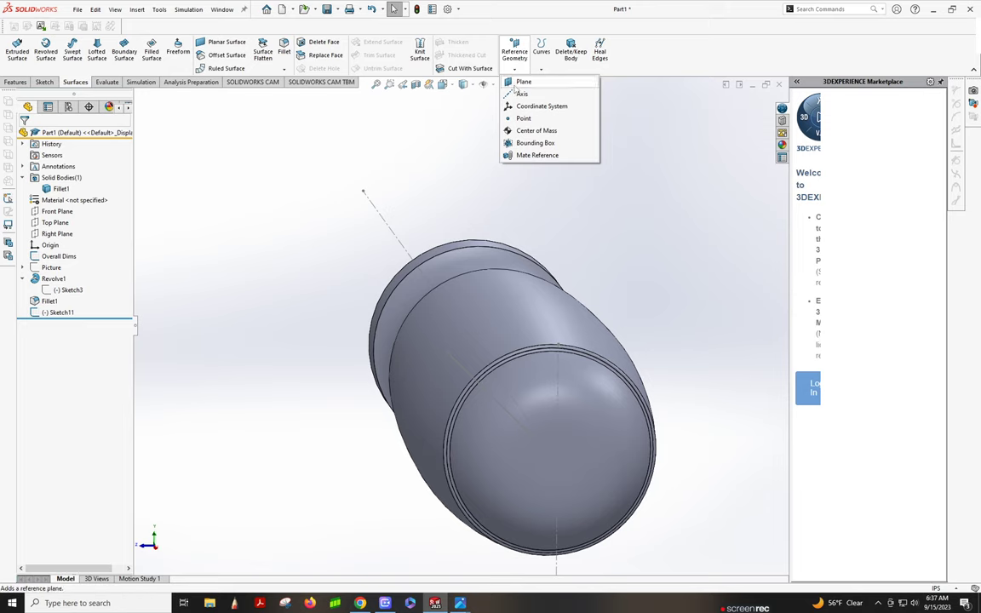
left_click(517, 83)
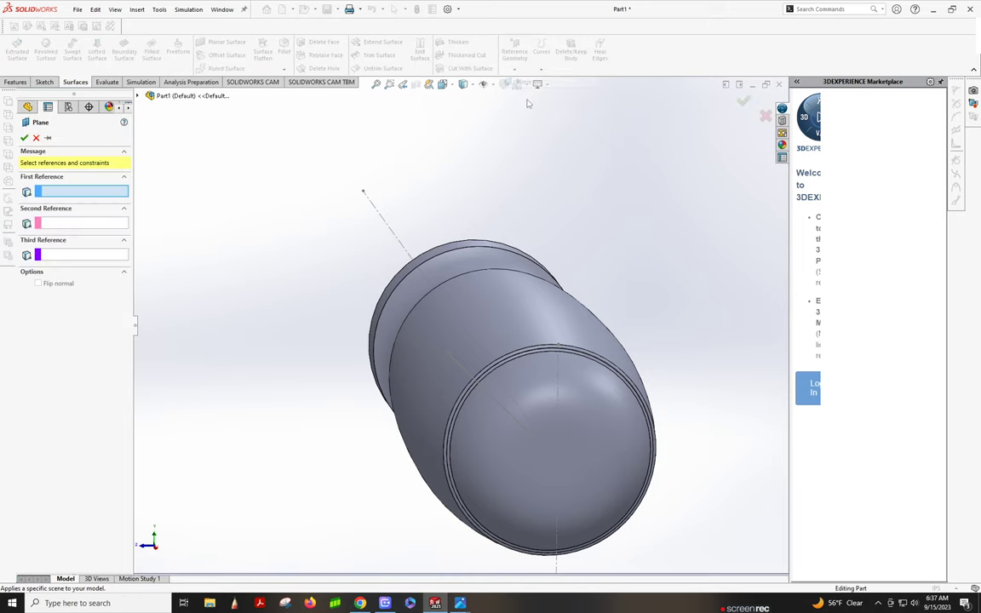
left_click(484, 390)
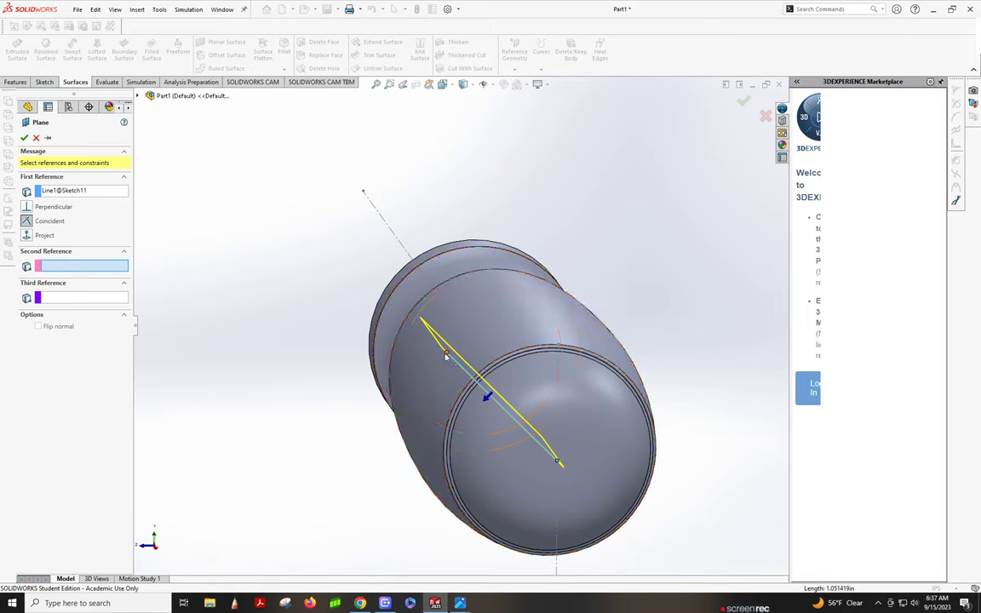
left_click(445, 353)
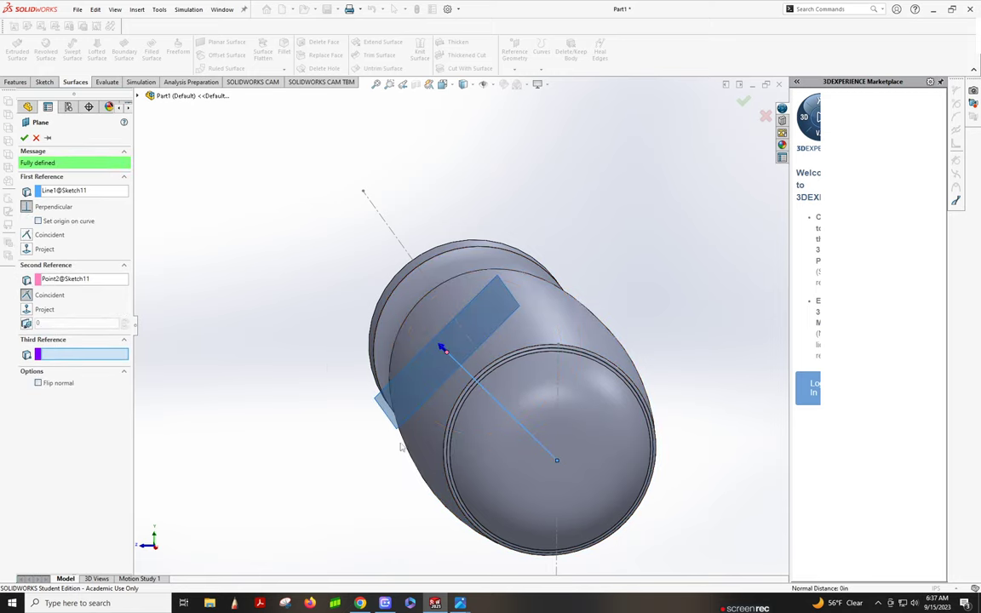
middle_click_drag(401, 447, 390, 445)
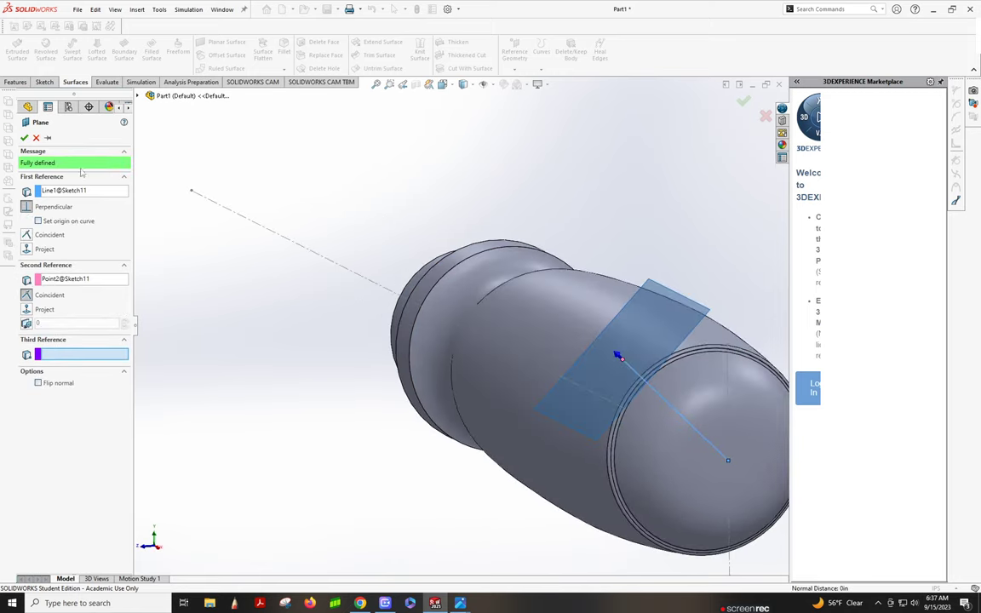
left_click(24, 137)
Orbit to an oblique view and start Sketch12 on Plane3
middle_click_drag(572, 358, 595, 361)
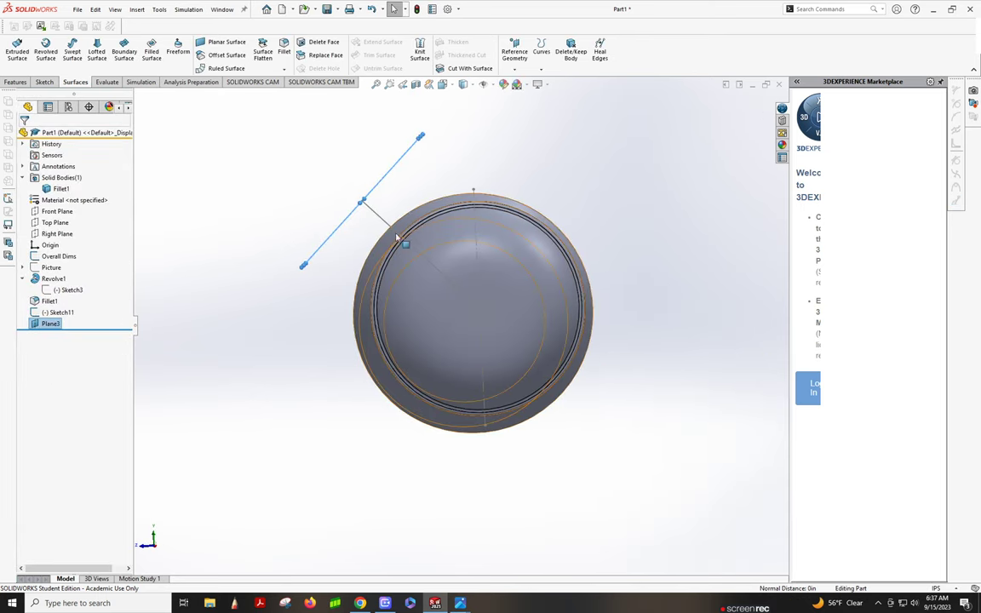
middle_click_drag(400, 252, 694, 204)
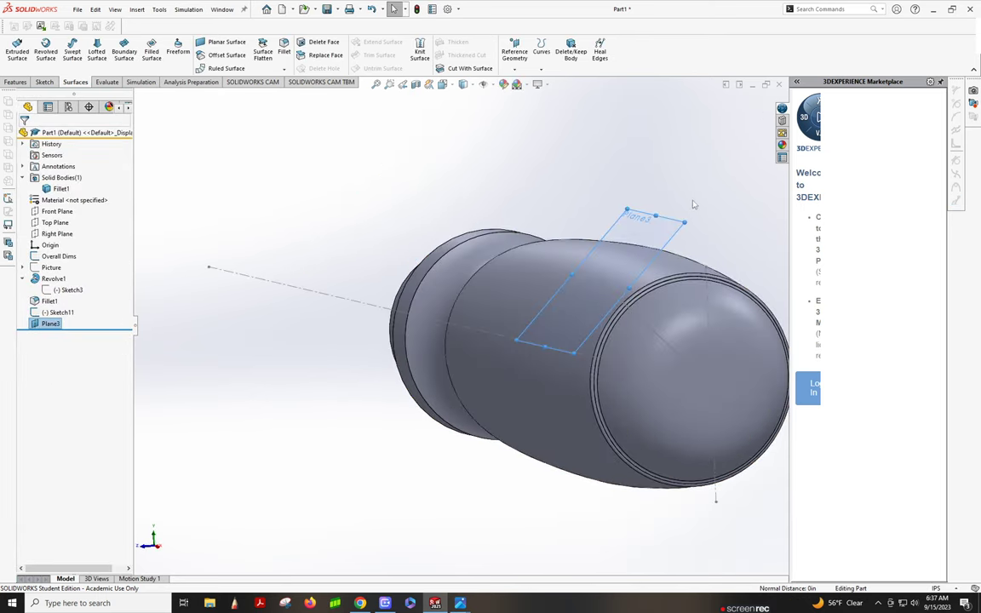
left_click(645, 219)
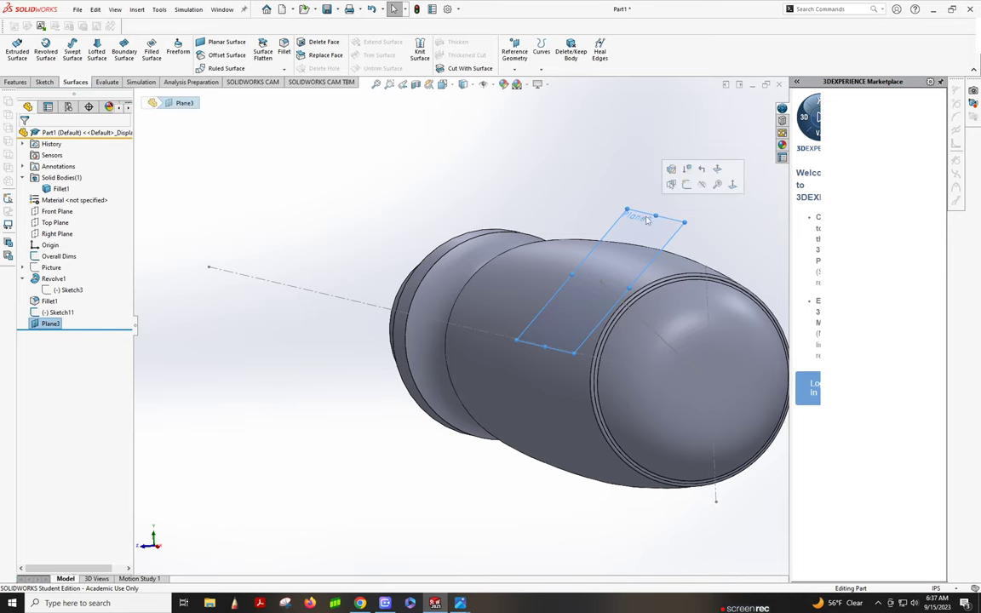
left_click(700, 184)
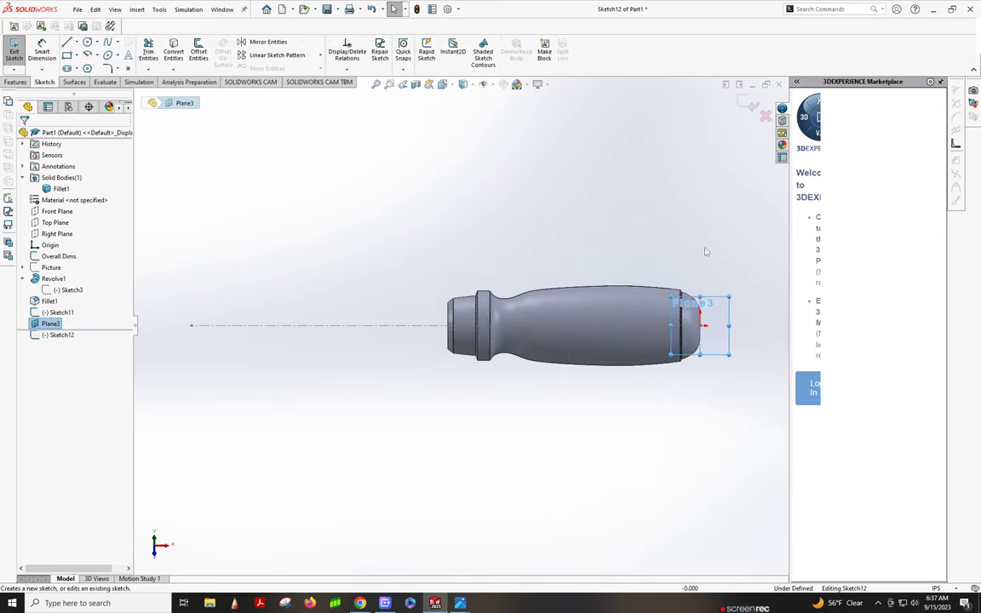
Insert IMG_2319.jpg into Sketch12 as a sketch picture
scroll(715, 323, "down", 2)
scroll(715, 324, "down", 3)
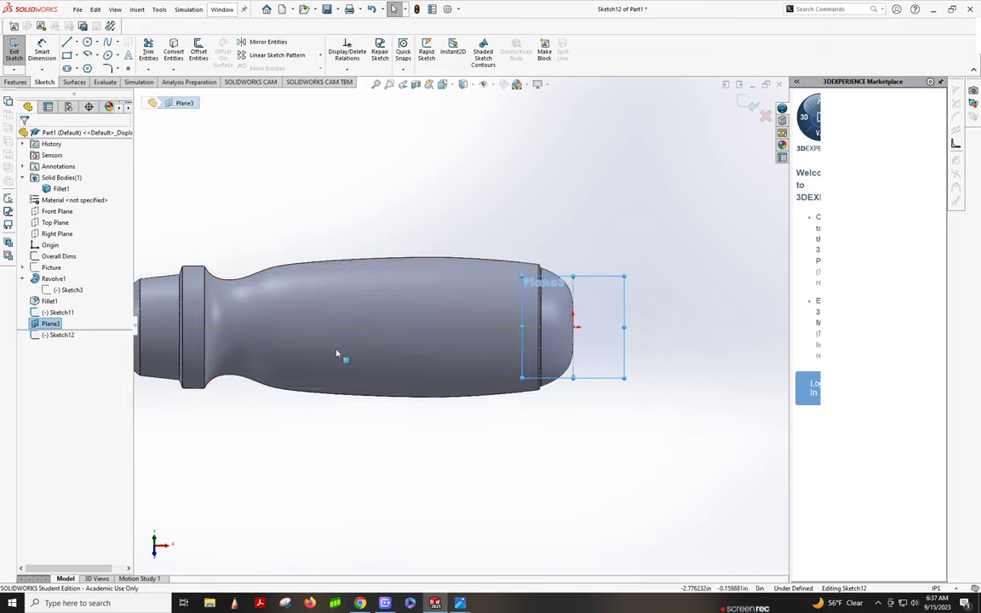
left_click(159, 9)
mouse_move(182, 297)
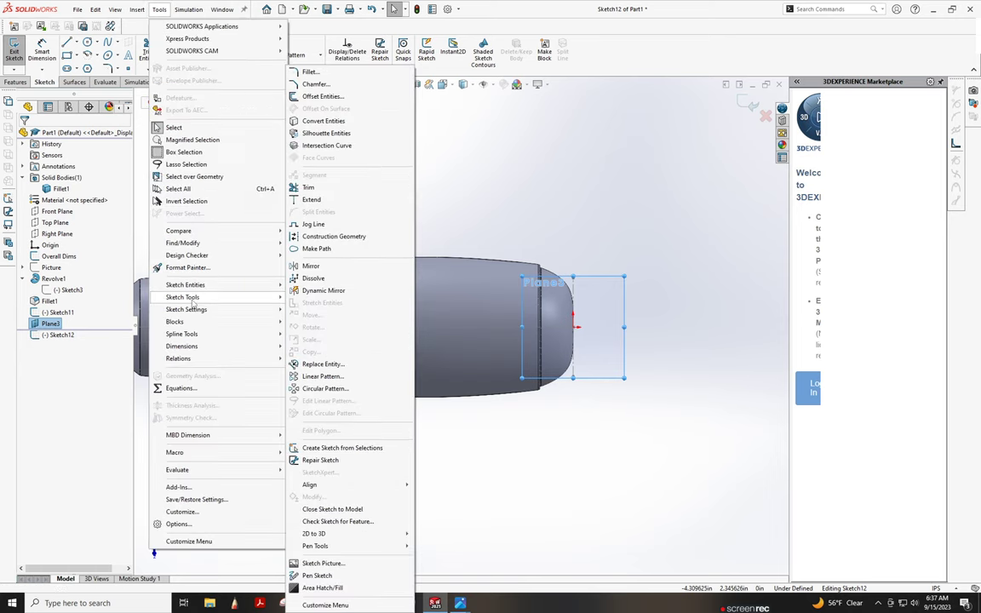
left_click(328, 563)
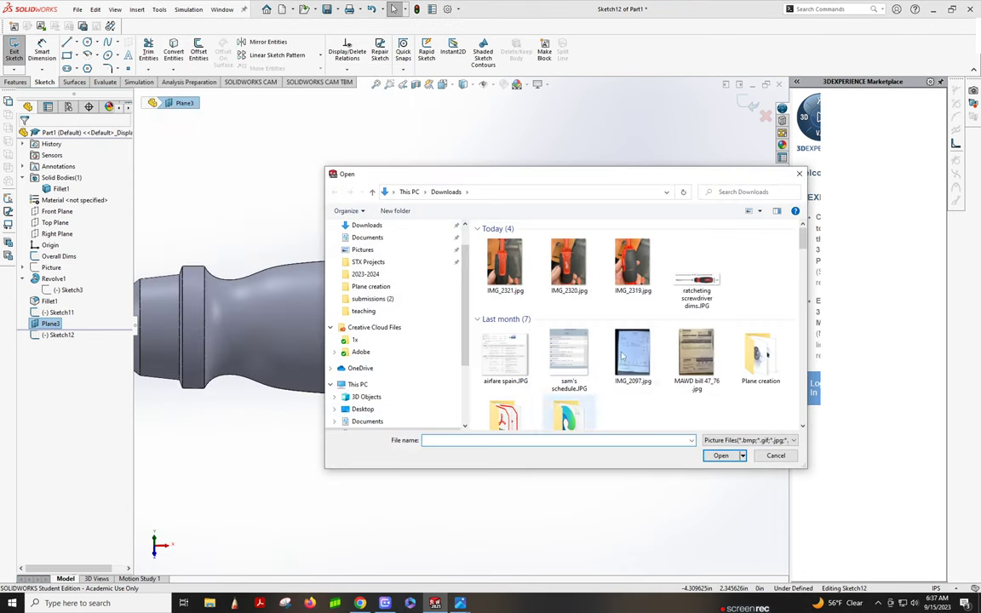
left_click(635, 271)
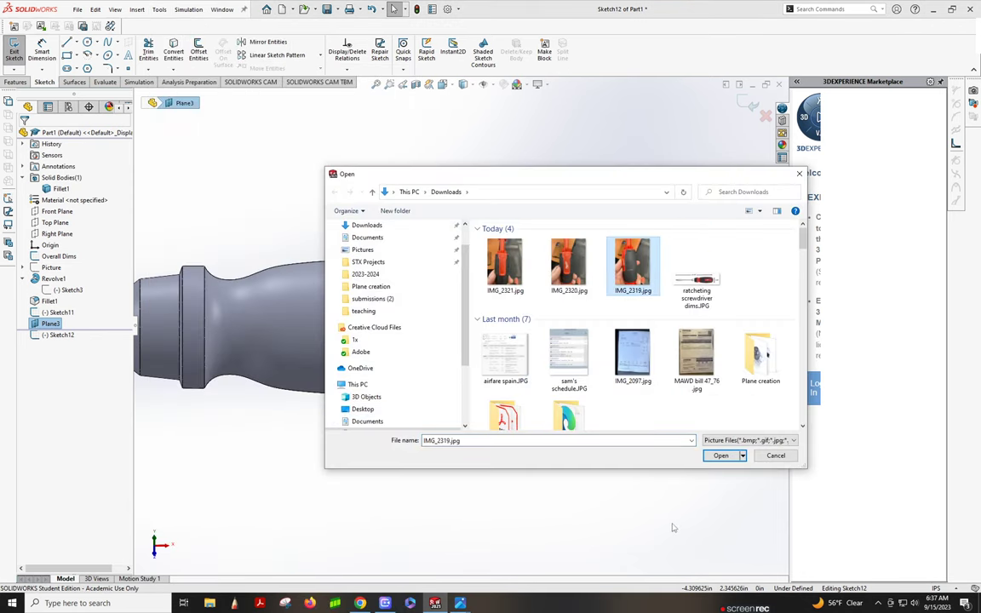
left_click(720, 456)
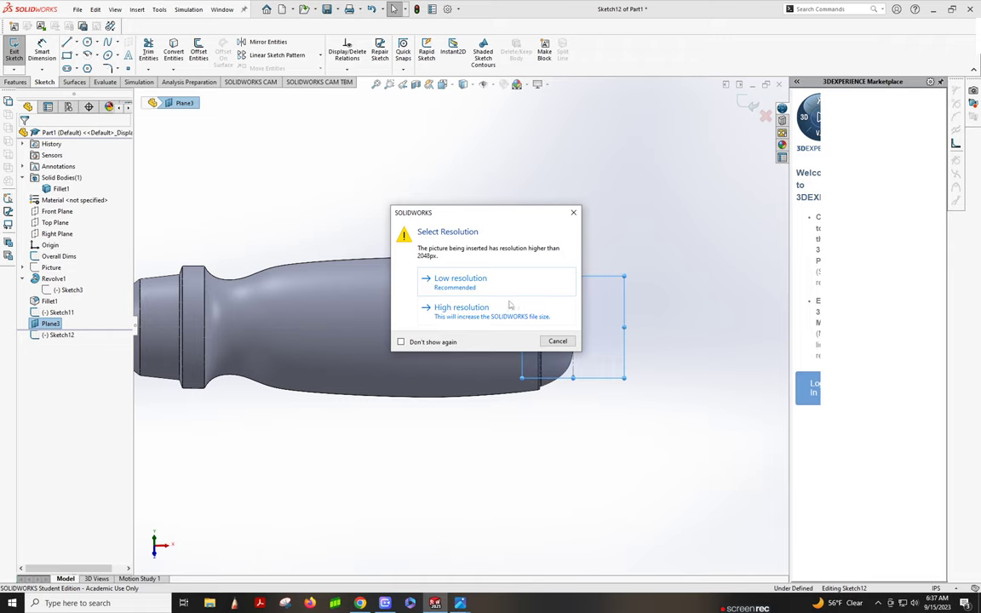
left_click(451, 281)
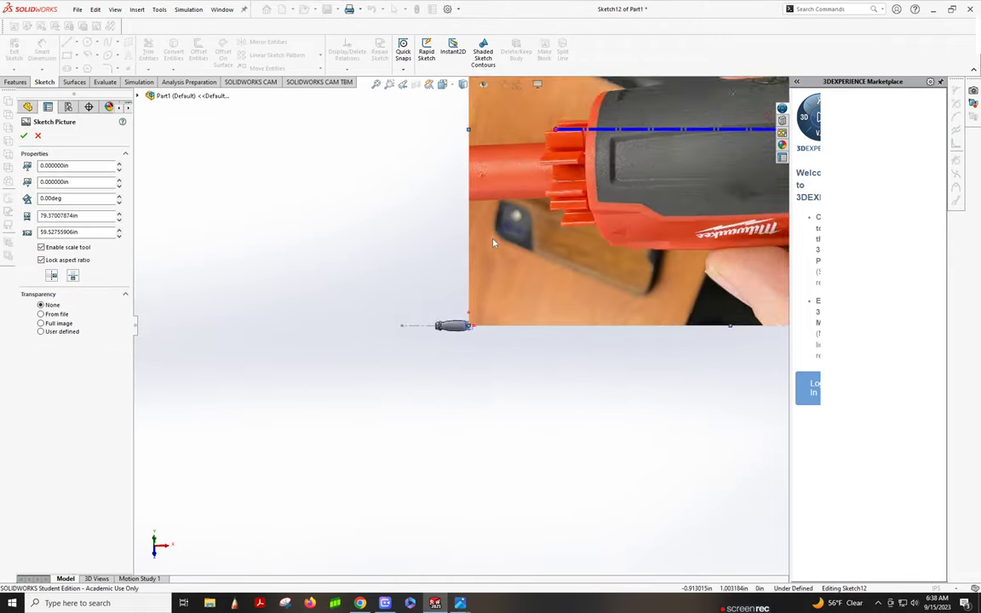
Scale the photo to about 5.67 × 4.25 in and line it up along the handle
scroll(499, 206, "down", 2)
scroll(511, 209, "down", 1)
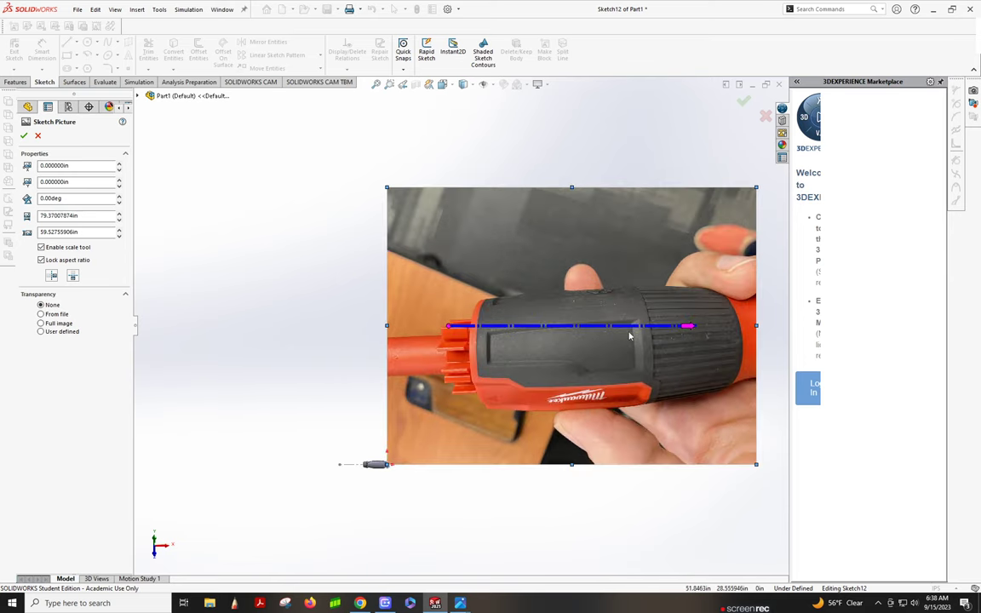
scroll(528, 213, "down", 1)
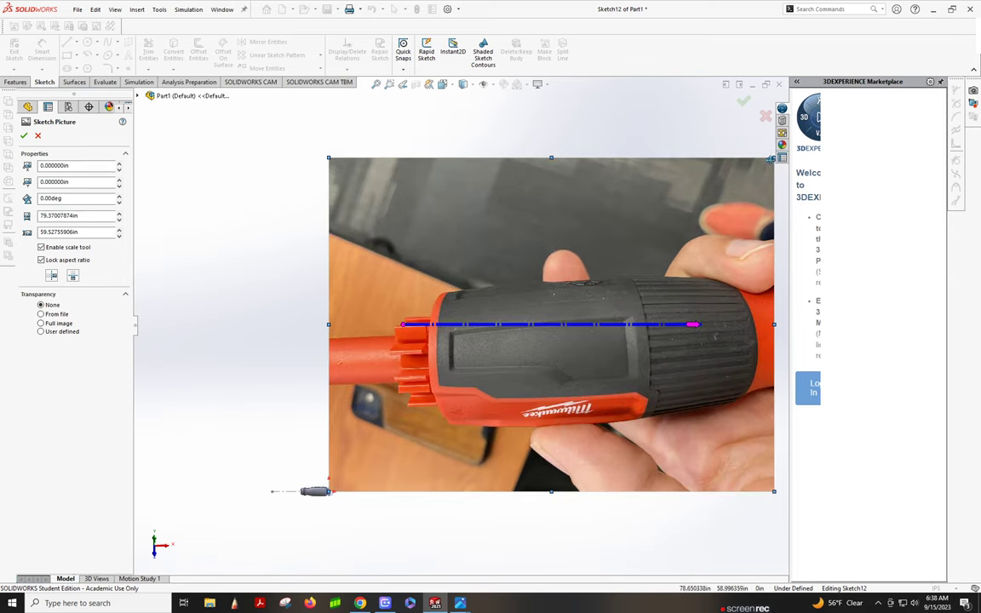
left_click_drag(774, 158, 315, 468)
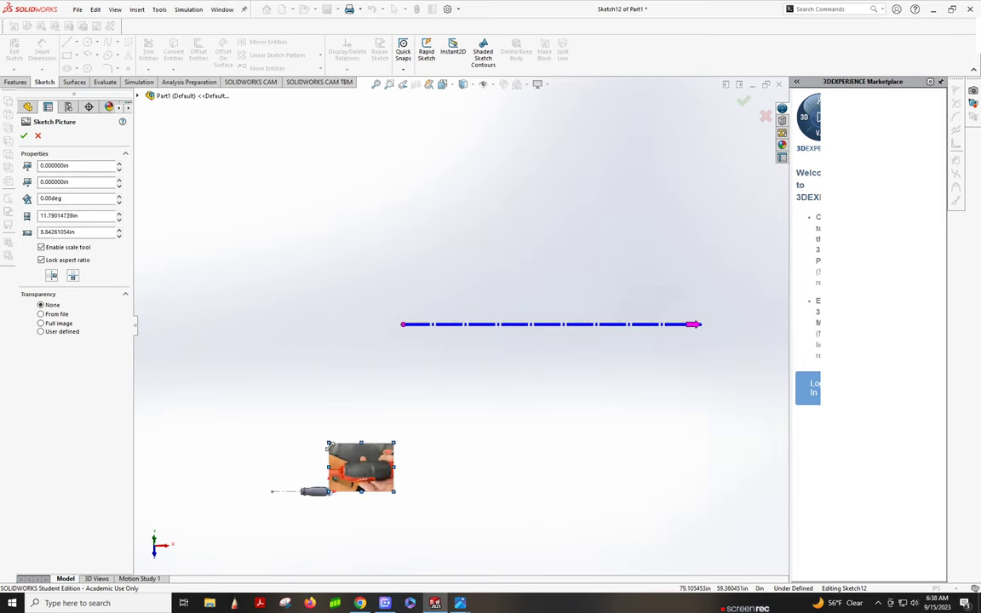
scroll(460, 375, "down", 3)
scroll(462, 377, "down", 3)
scroll(463, 372, "down", 2)
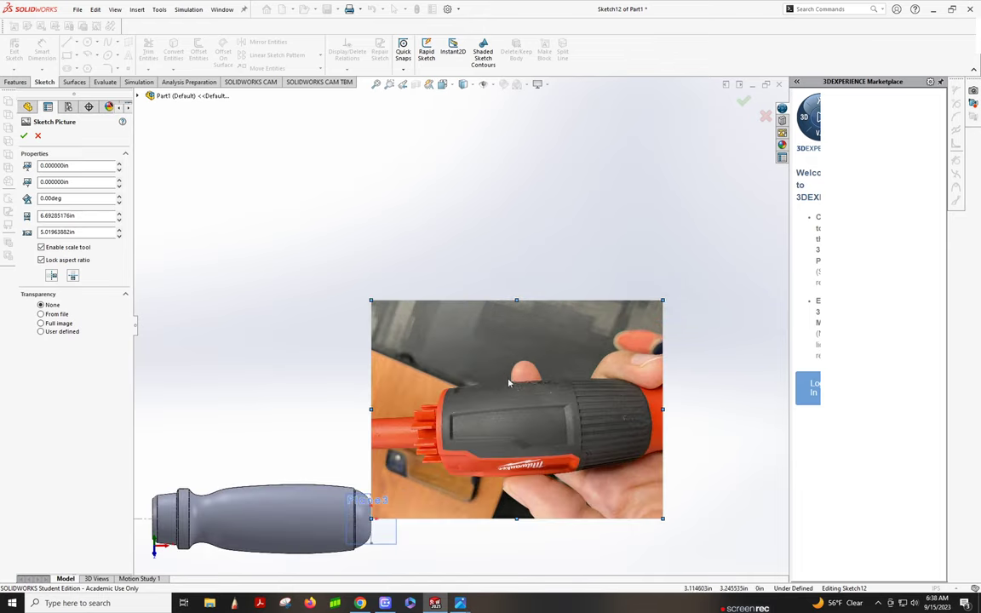
left_click_drag(515, 387, 307, 383)
scroll(443, 340, "up", 3)
scroll(449, 333, "down", 2)
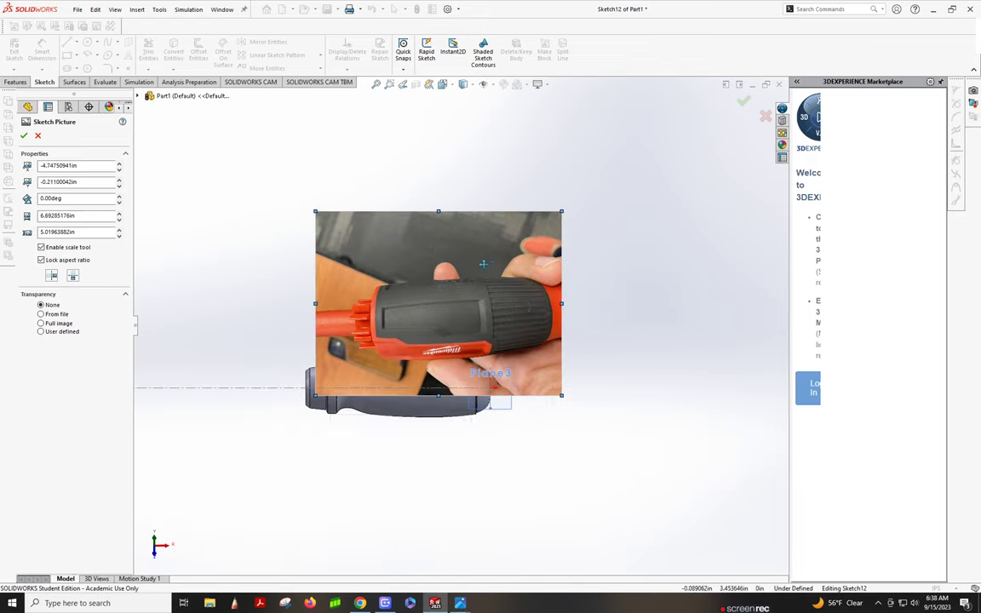
left_click_drag(449, 334, 419, 351)
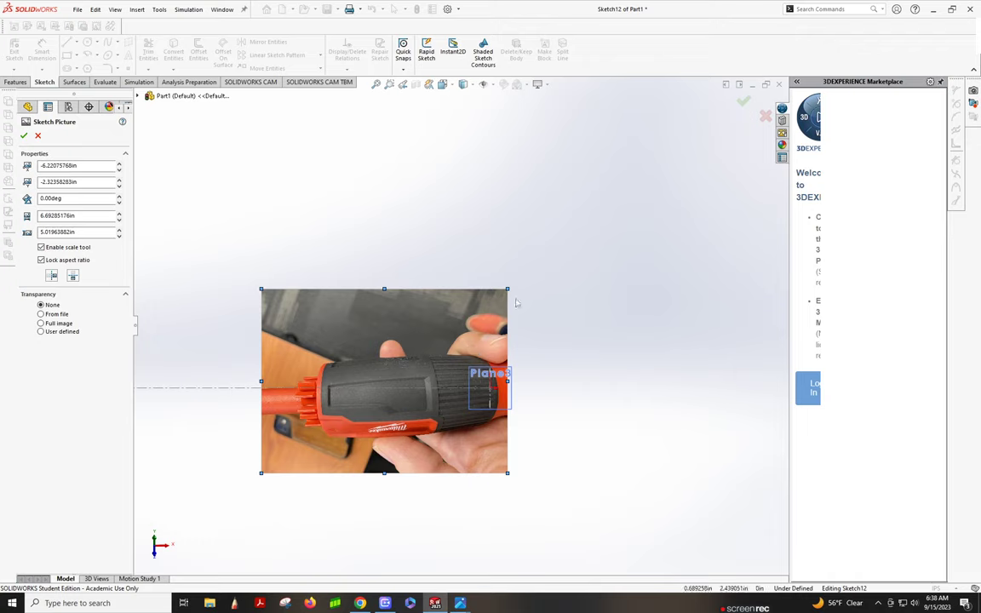
left_click_drag(507, 289, 474, 314)
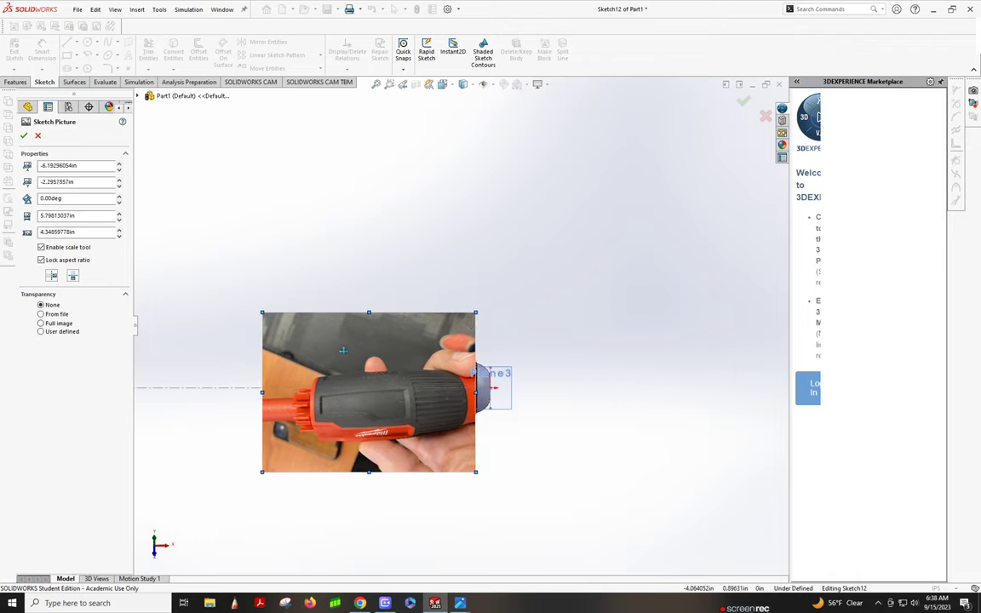
left_click_drag(265, 321, 284, 302)
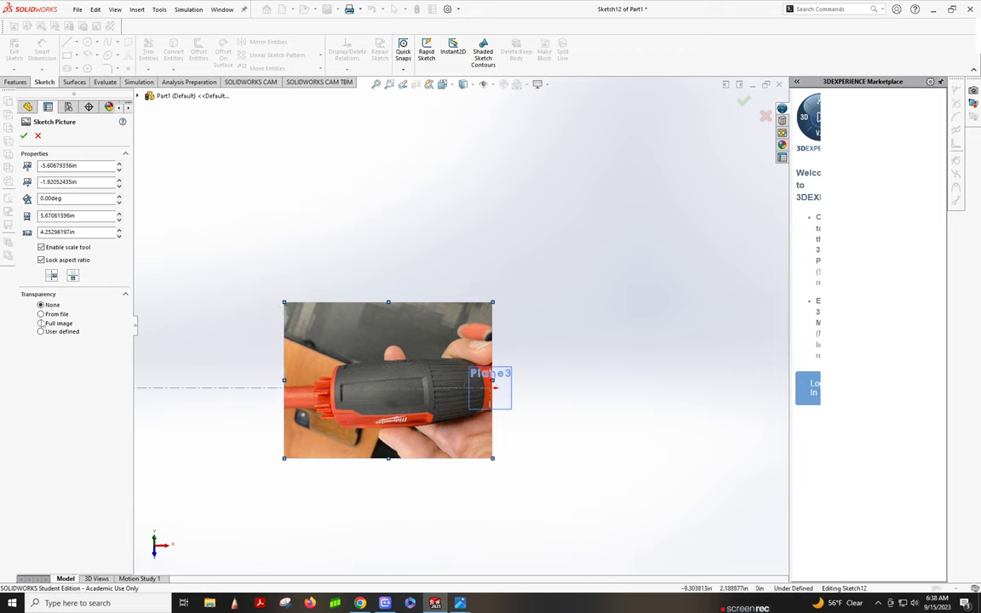
Set the drill photo's full-image transparency to 0.20
left_click(40, 324)
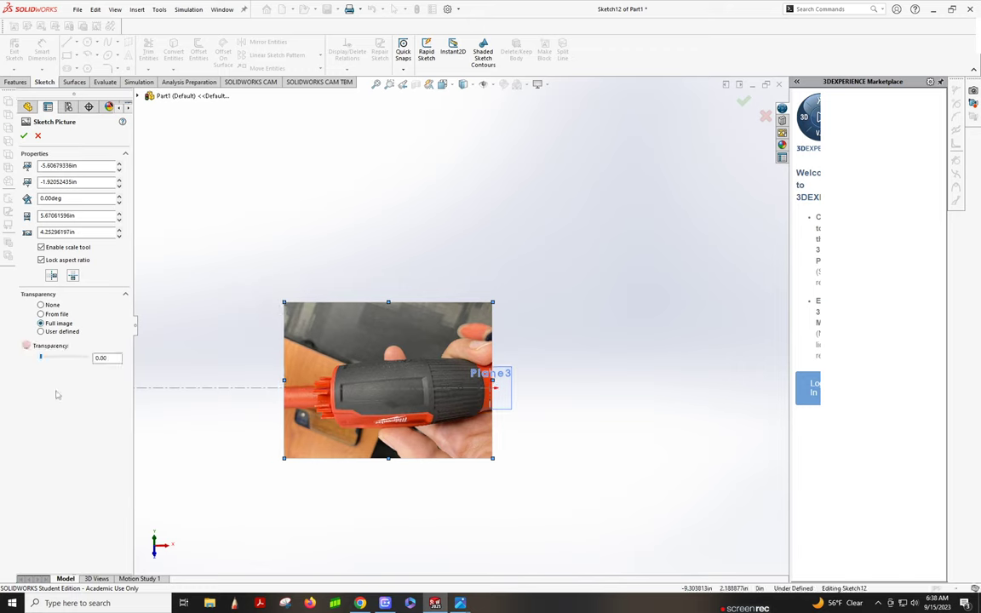
left_click(62, 358)
left_click(68, 360)
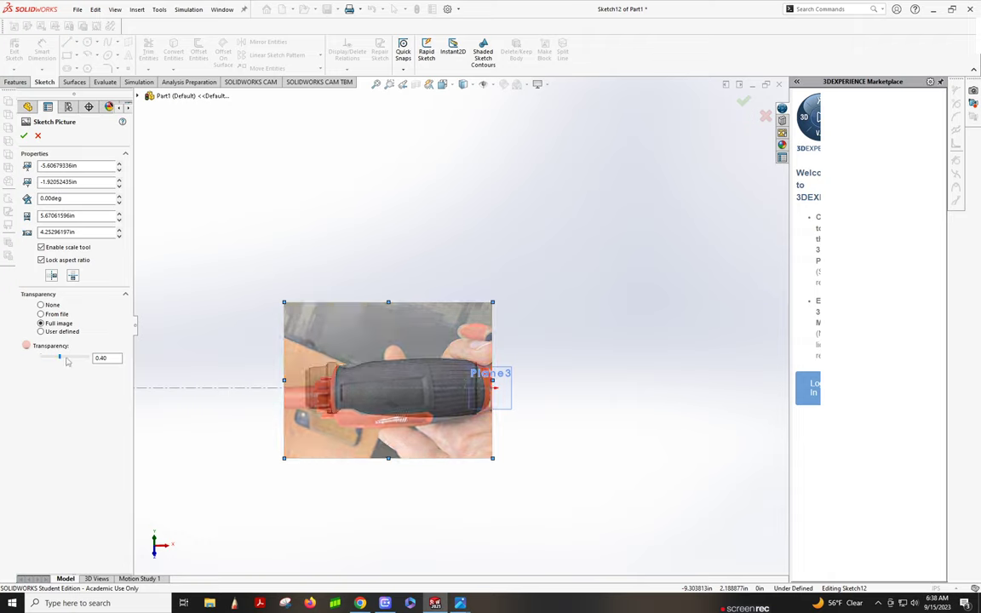
left_click(55, 359)
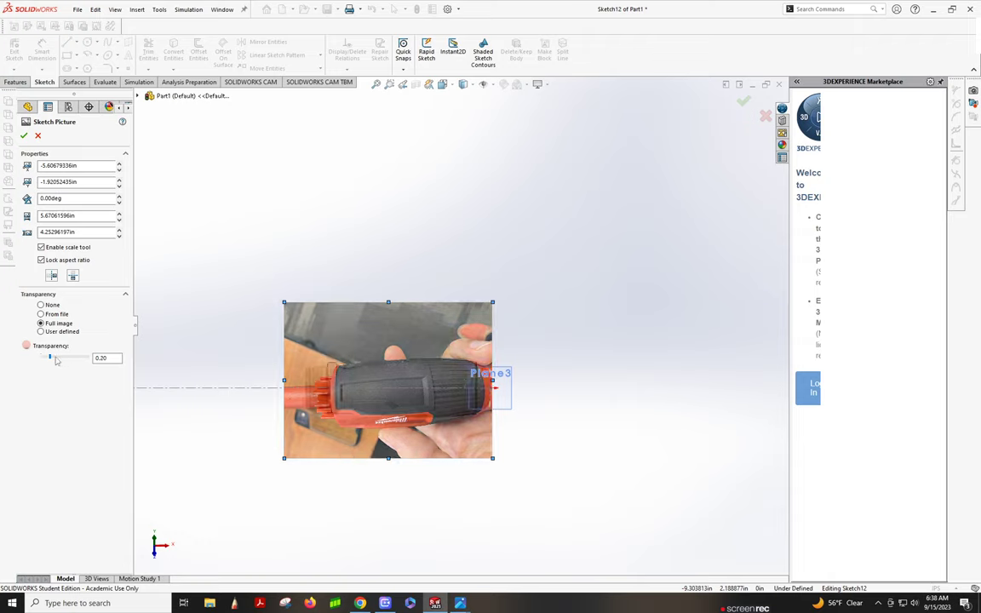
Resize, flip and rotate the drill photo, moving it up over the handle model
scroll(449, 387, "down", 2)
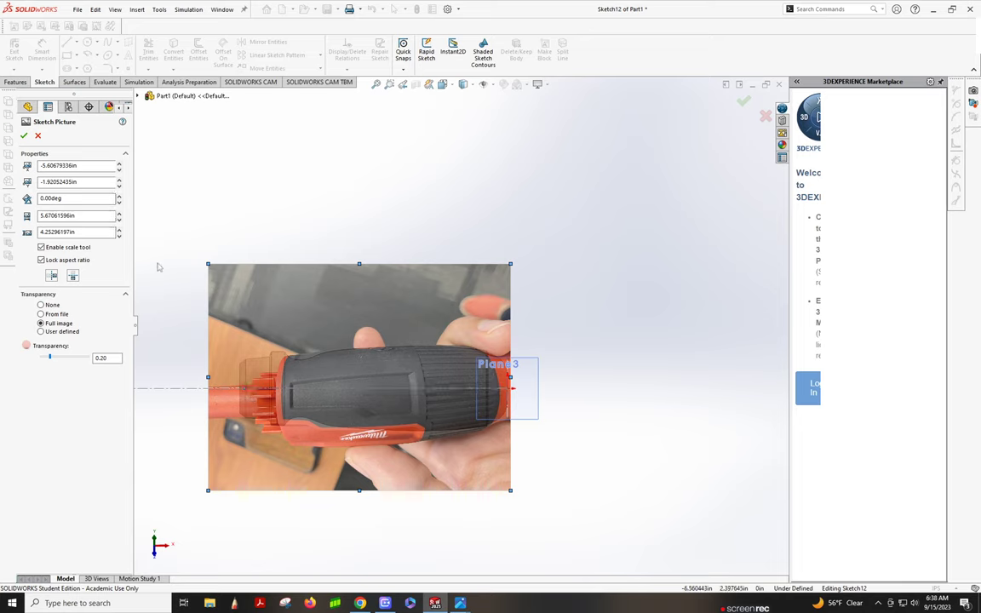
left_click_drag(208, 264, 244, 282)
left_click(51, 275)
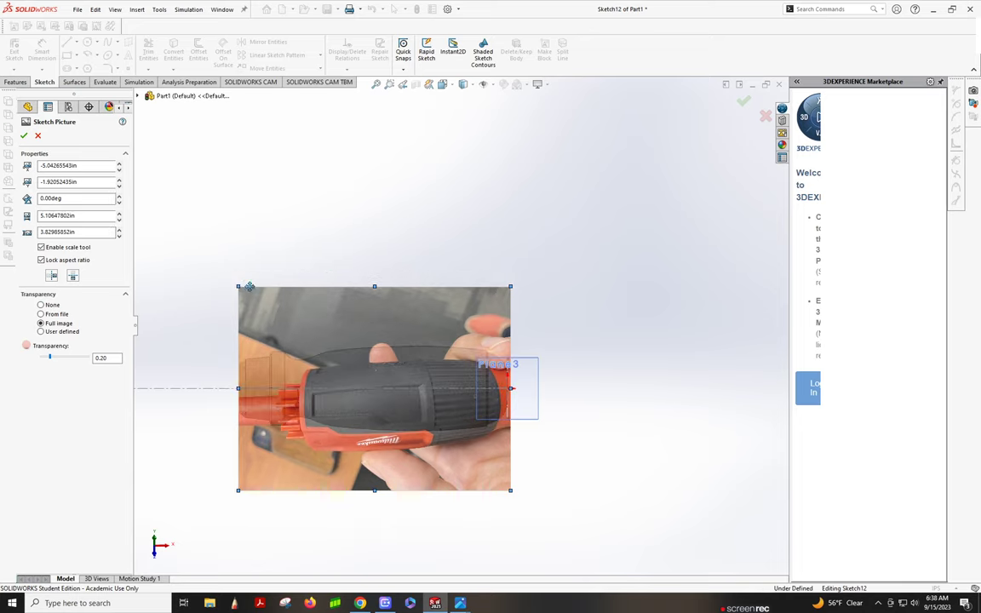
left_click(119, 199)
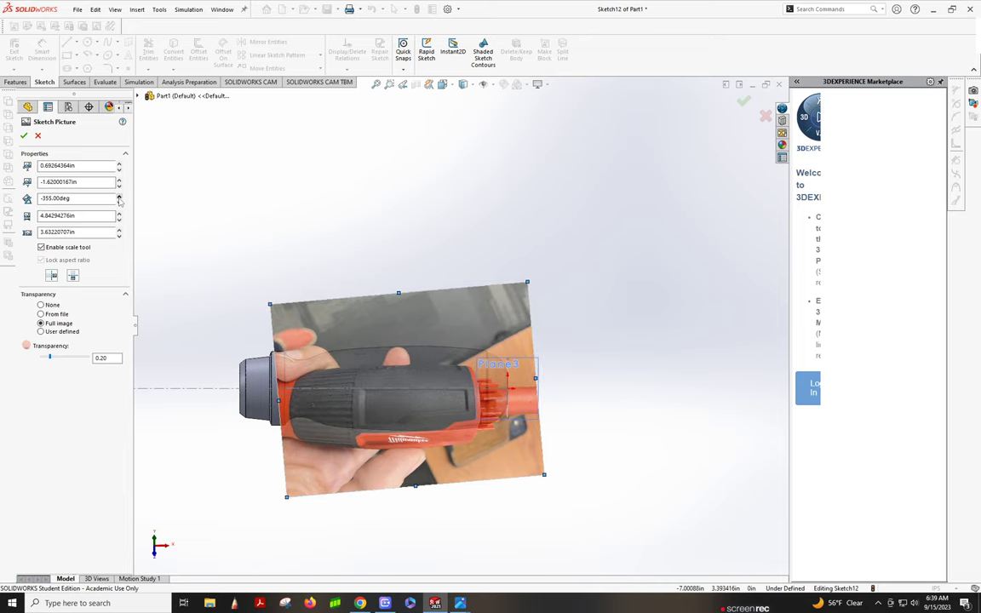
left_click_drag(407, 387, 386, 298)
left_click_drag(430, 515, 390, 356)
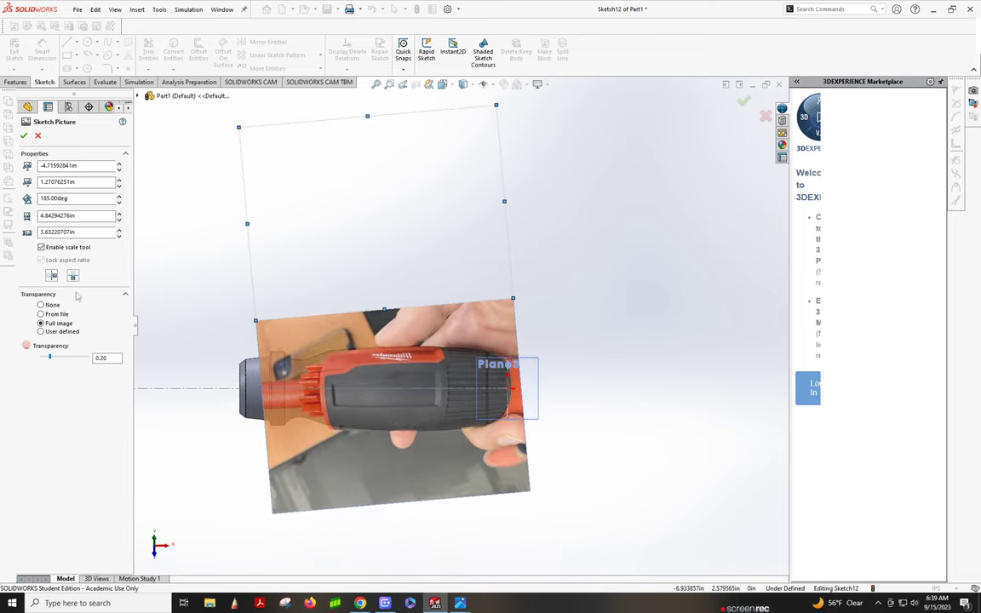
left_click(52, 275)
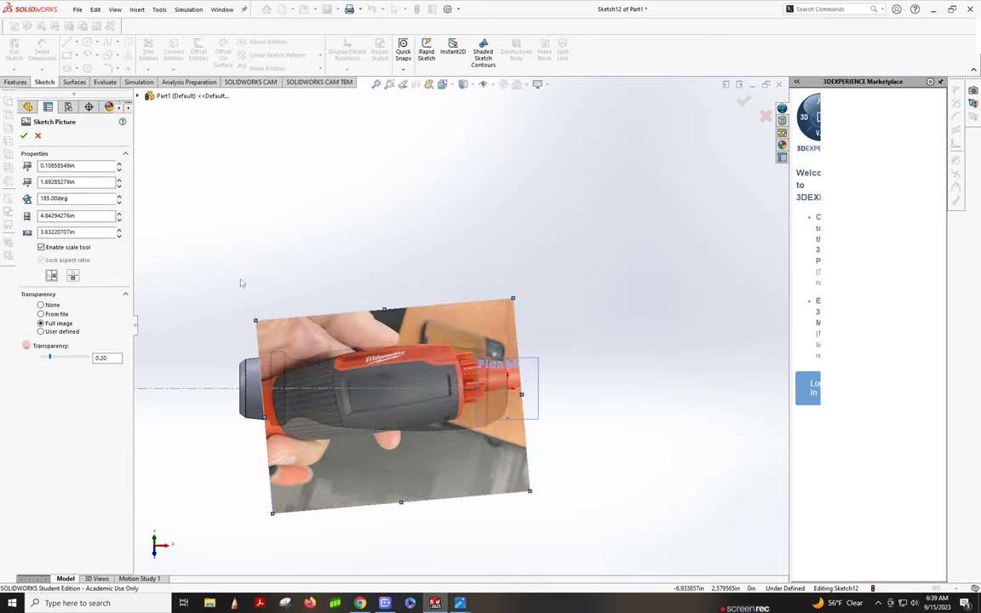
Set the photo width to 4.84 in and angle to 177°, align it, and accept
left_click(119, 220)
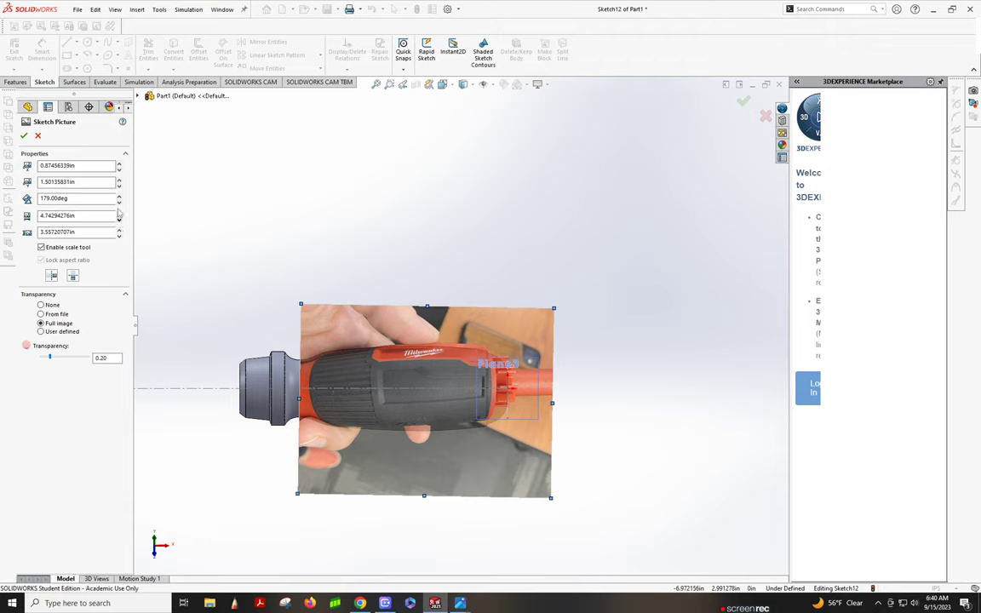
left_click(120, 213)
left_click(120, 204)
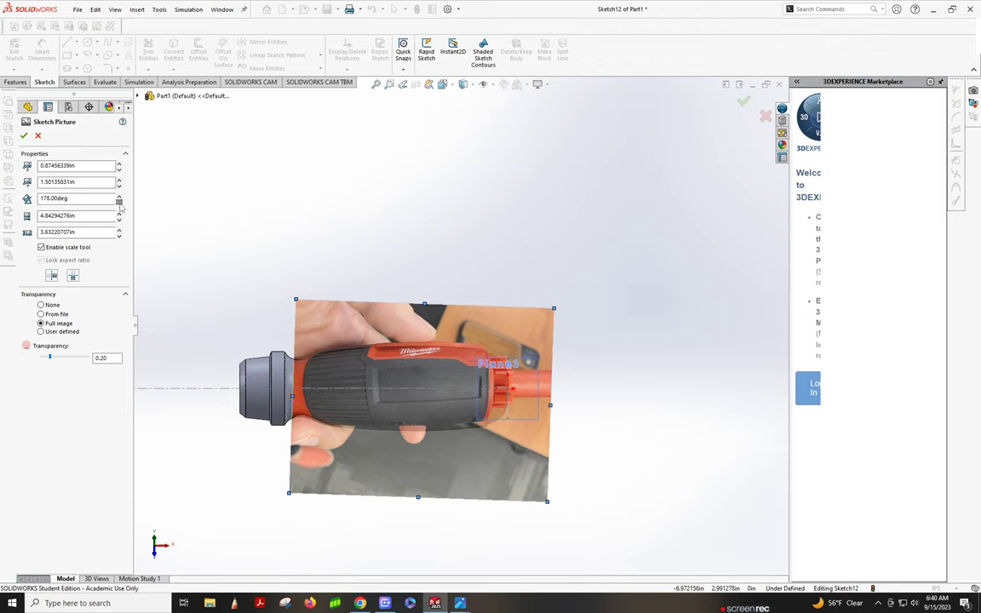
left_click(120, 203)
mouse_move(444, 341)
left_mouse_down()
mouse_move(450, 346)
mouse_move(440, 344)
left_mouse_up()
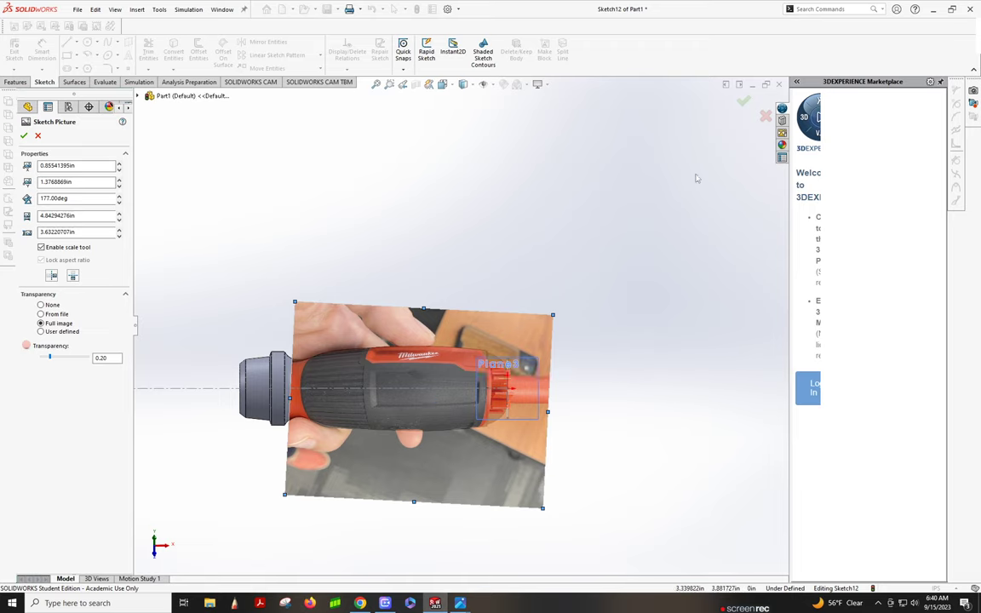
left_click(743, 102)
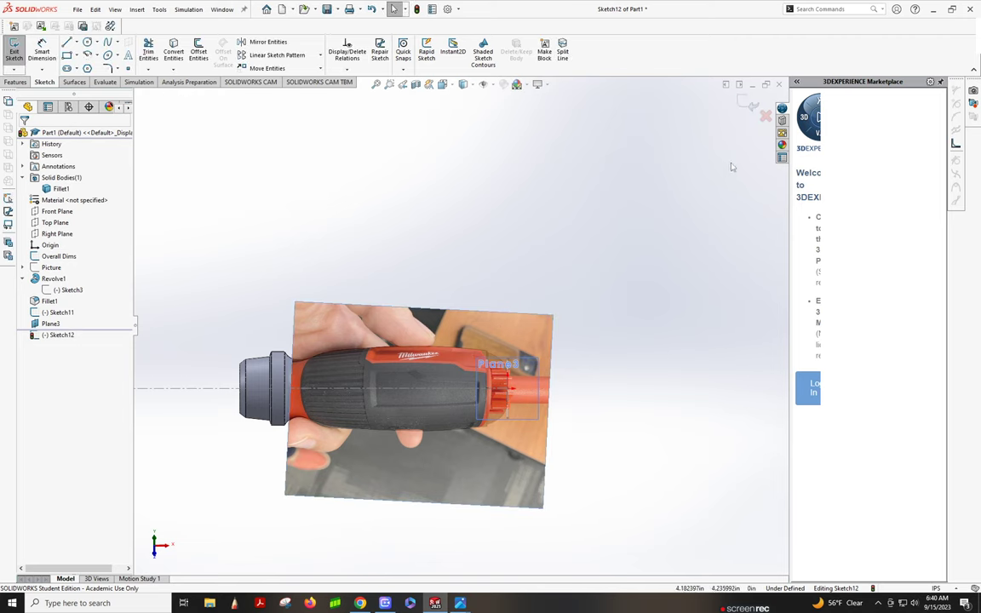
Exit Sketch12, clear the selection, and orbit to an oblique view of the photo on Plane3
left_click(749, 104)
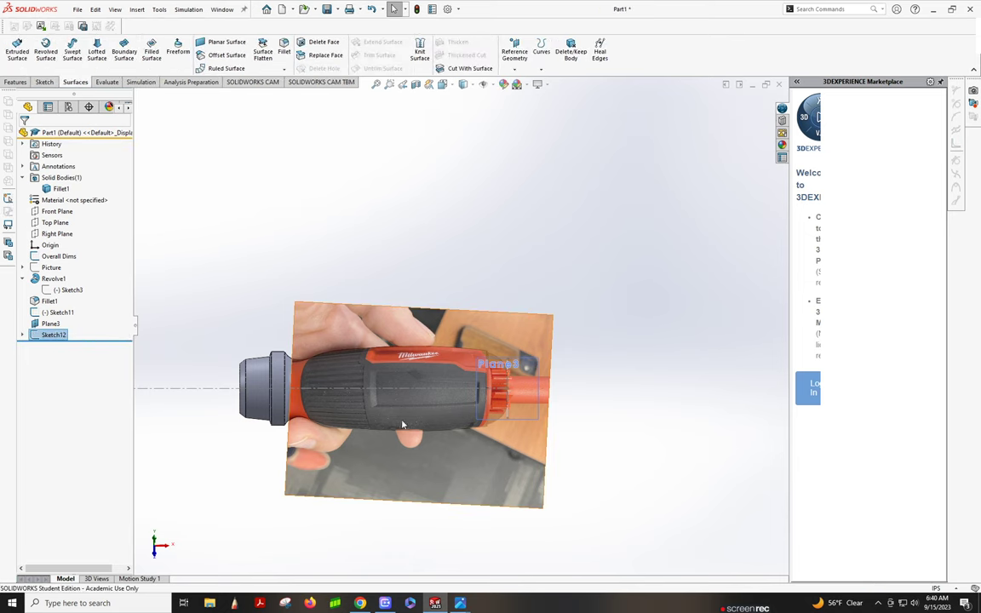
left_click(240, 287)
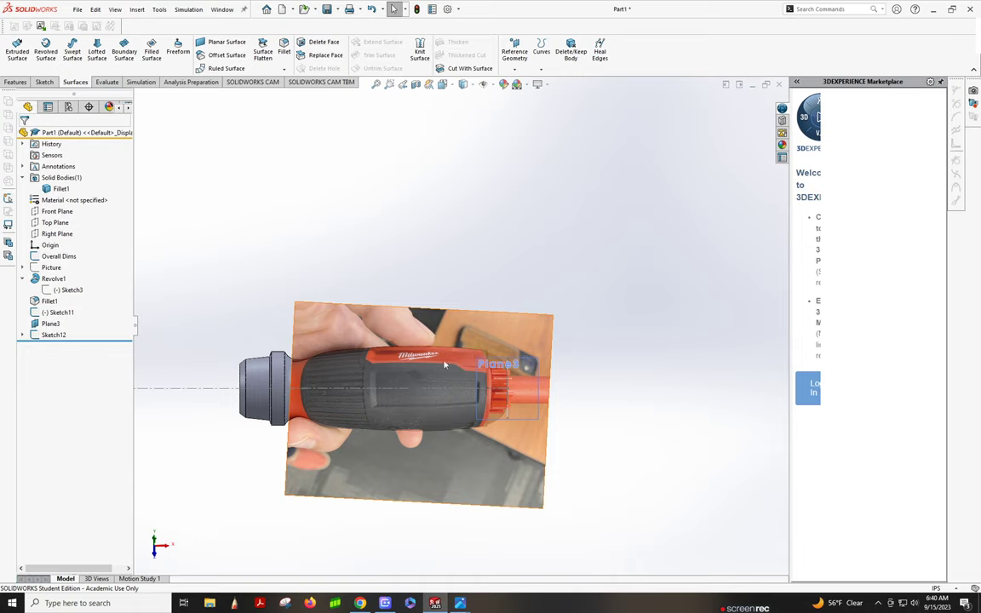
mouse_move(445, 278)
middle_mouse_down()
mouse_move(541, 370)
mouse_move(556, 372)
middle_mouse_up()
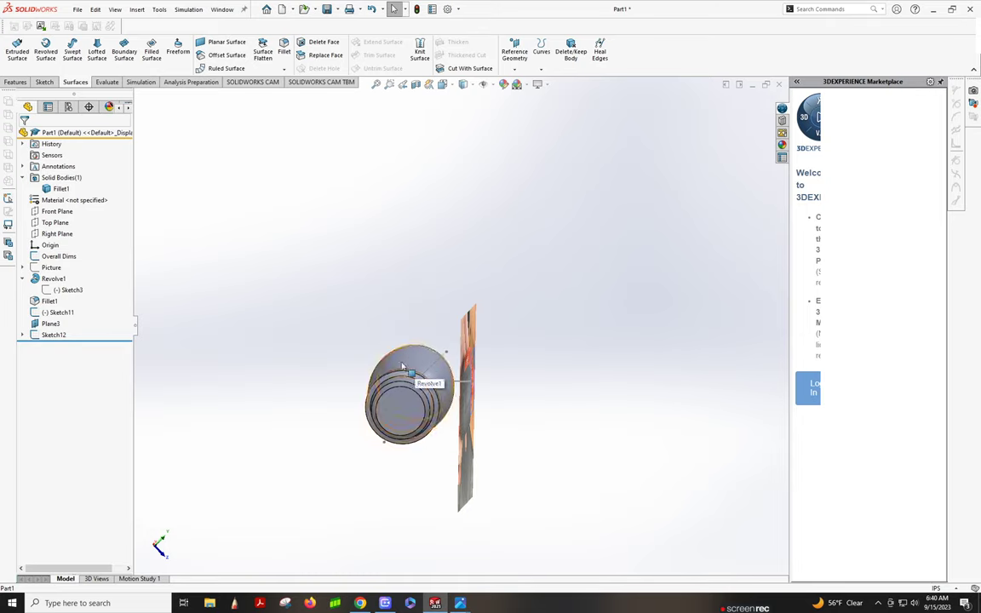
middle_click_drag(394, 366, 348, 300)
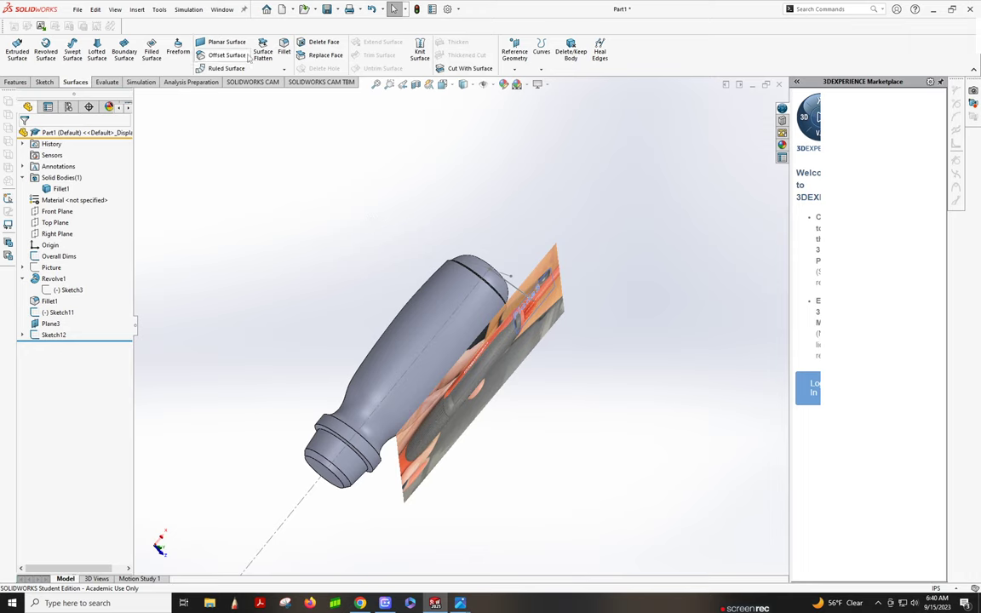
Create a zero-distance offset surface copying the handle's grip face
left_click(220, 55)
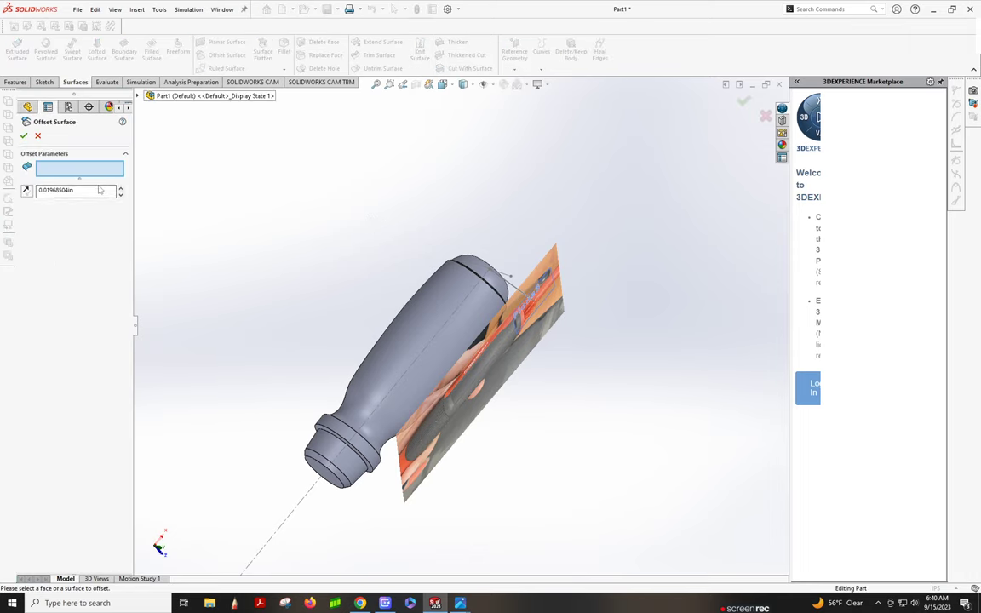
double_click(90, 193)
type("0000")
left_click(434, 319)
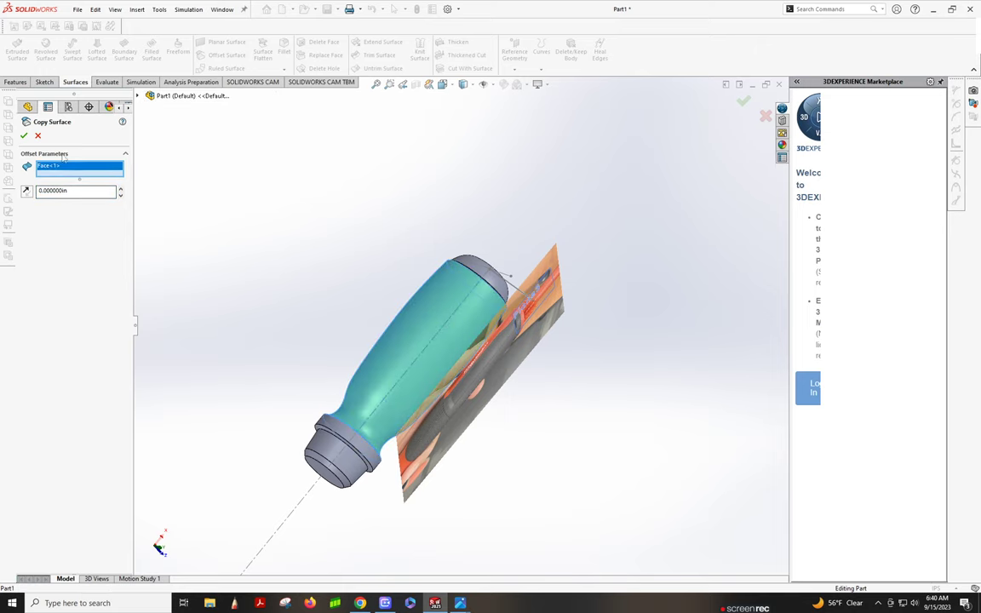
left_click(24, 136)
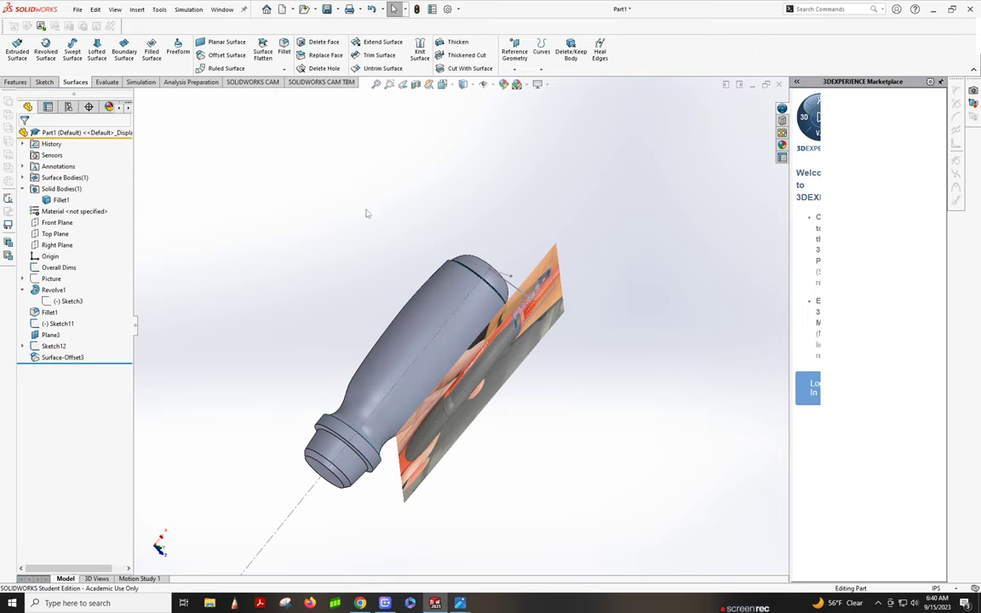
Add a reversed 0.2 mm offset surface of the grip face and hide the solid body
left_click(225, 56)
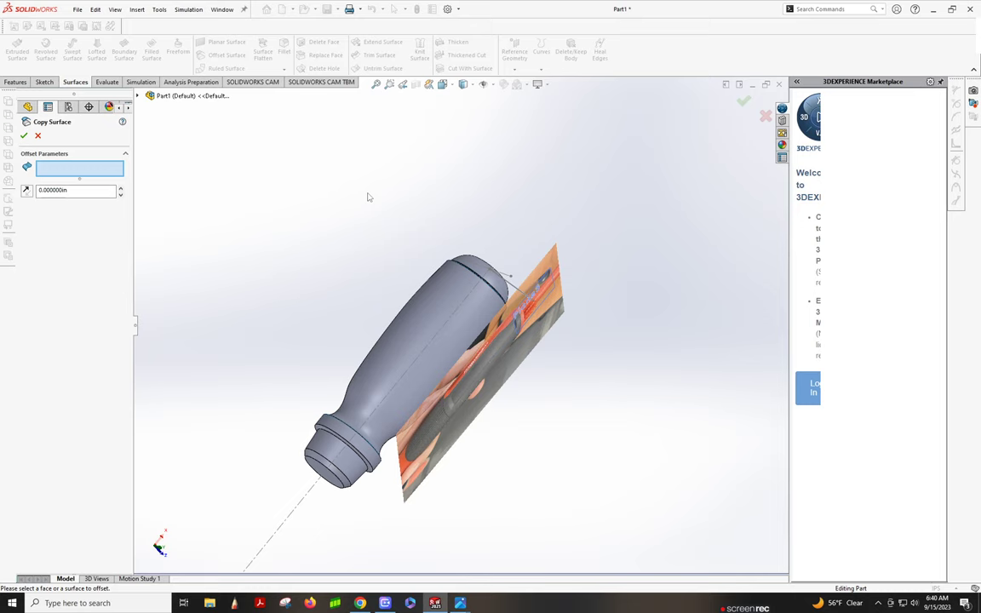
left_click(421, 320)
double_click(93, 192)
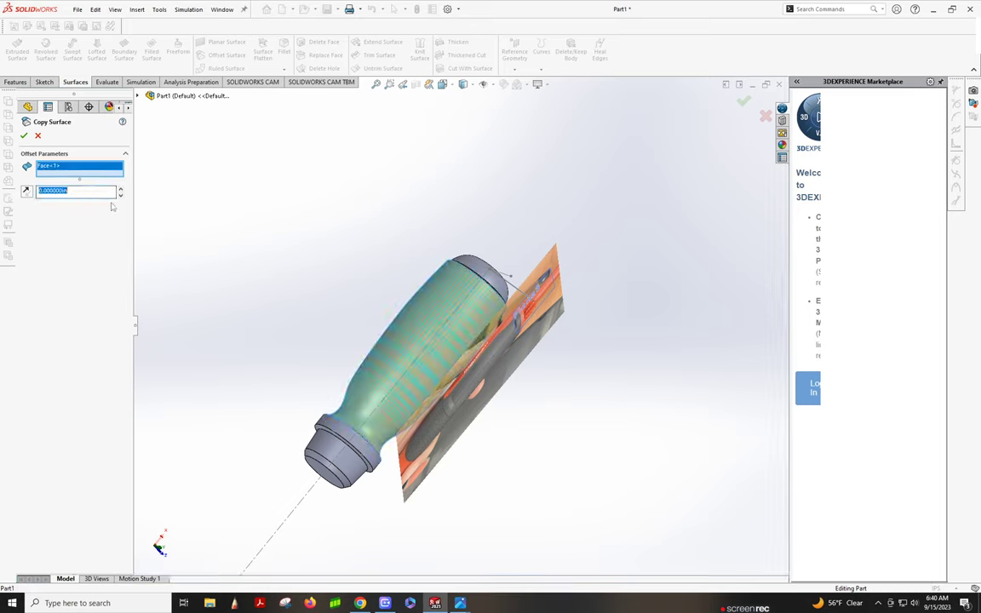
type(".2mm")
key("Return")
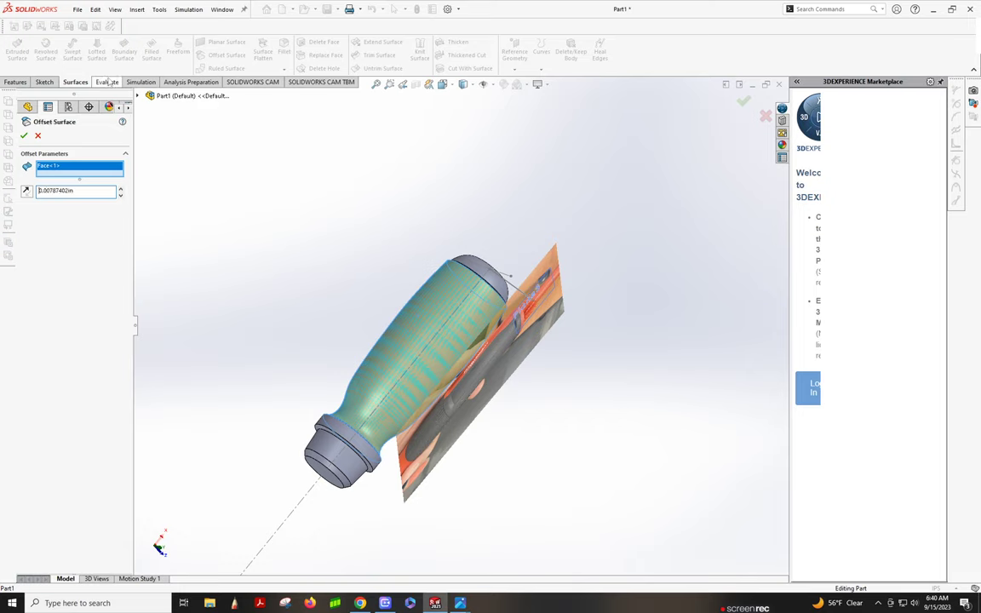
left_click(27, 191)
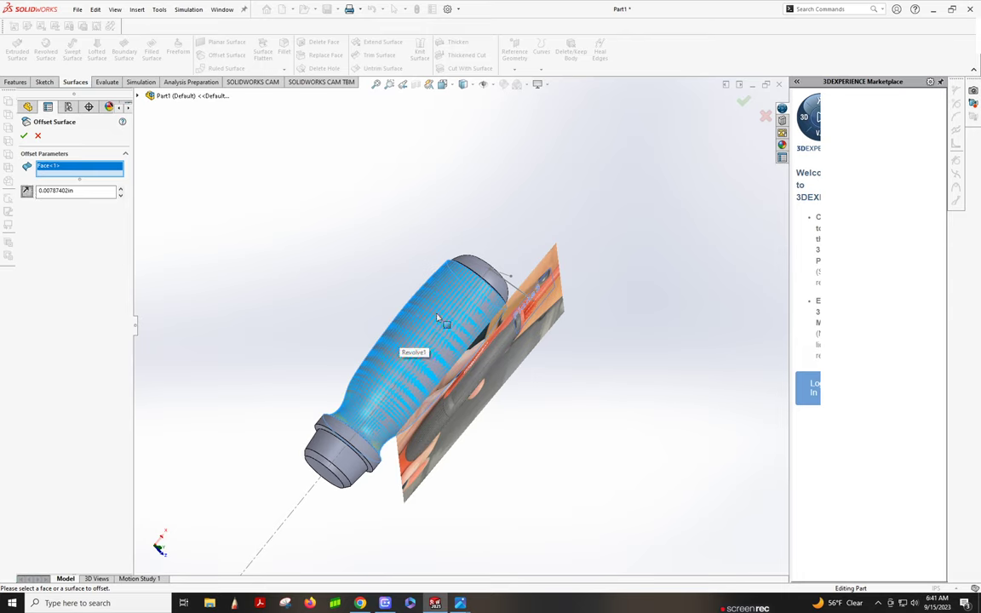
left_click(26, 191)
left_click(27, 190)
left_click(24, 135)
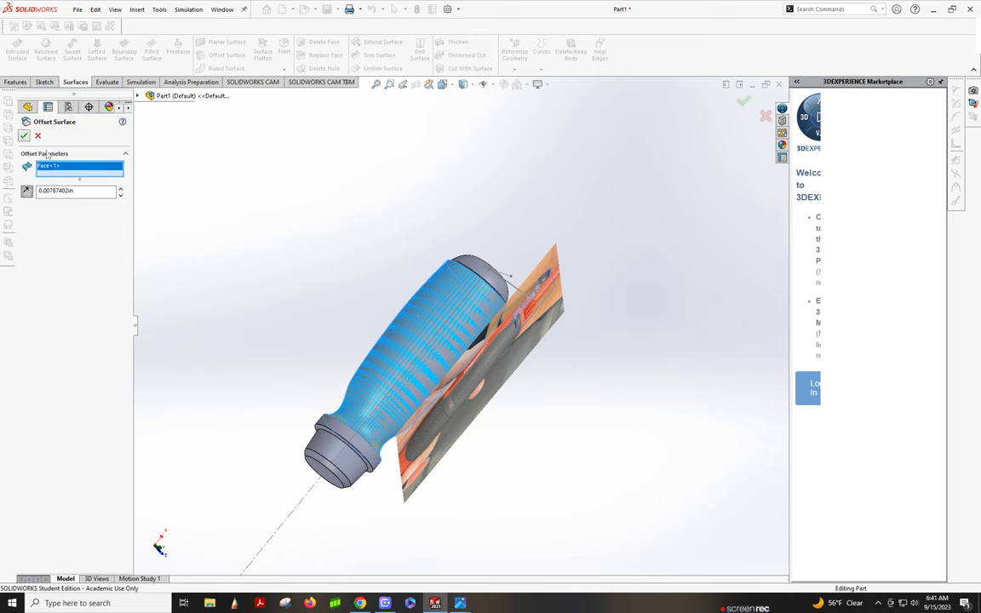
left_click(470, 263)
left_click(507, 212)
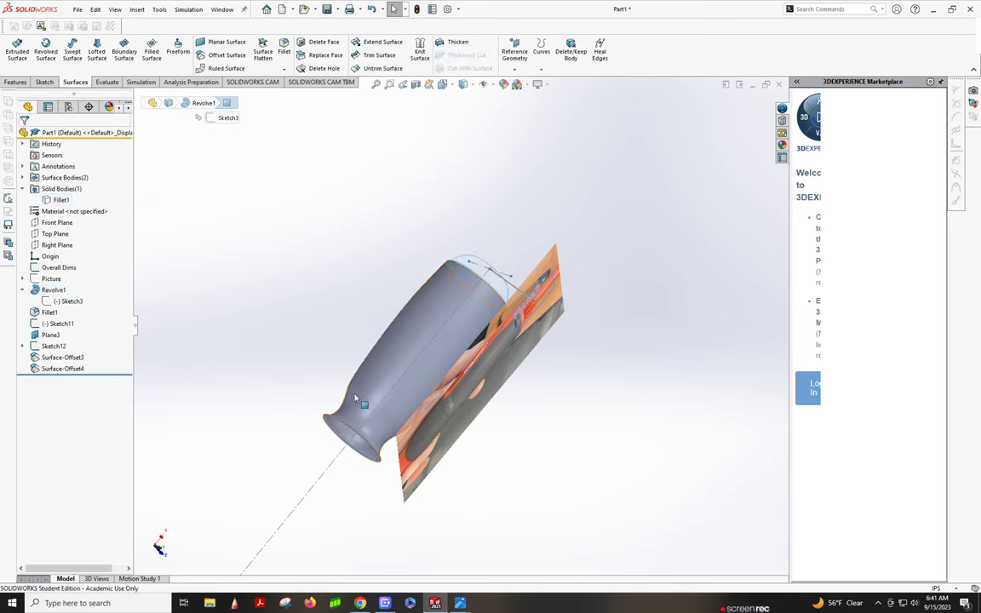
Orbit the handle and photo into view and start a Standard Trim Surface
mouse_move(273, 361)
middle_mouse_down()
mouse_move(346, 310)
mouse_move(326, 226)
mouse_move(337, 264)
middle_mouse_up()
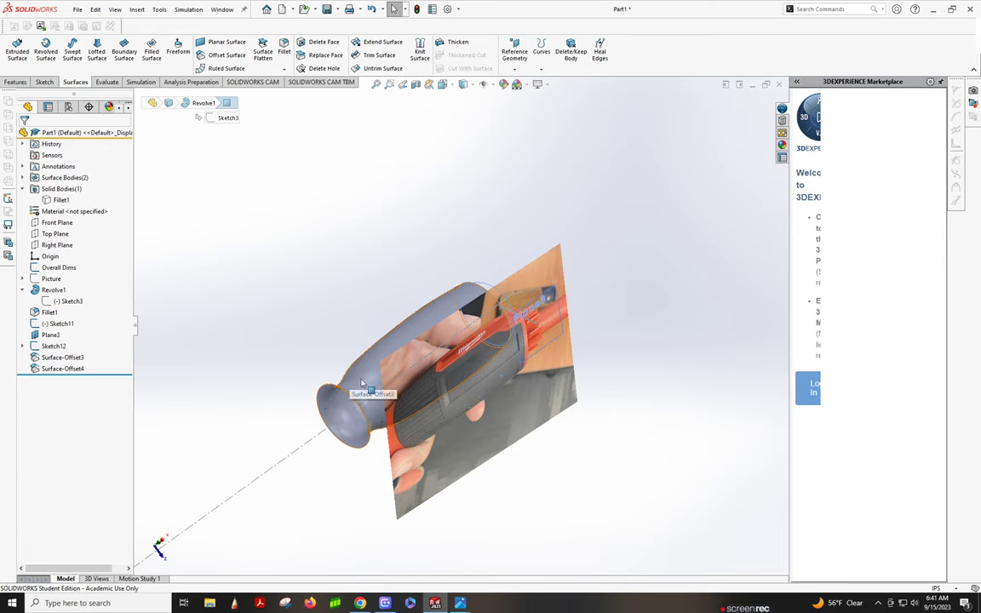
left_click(539, 61)
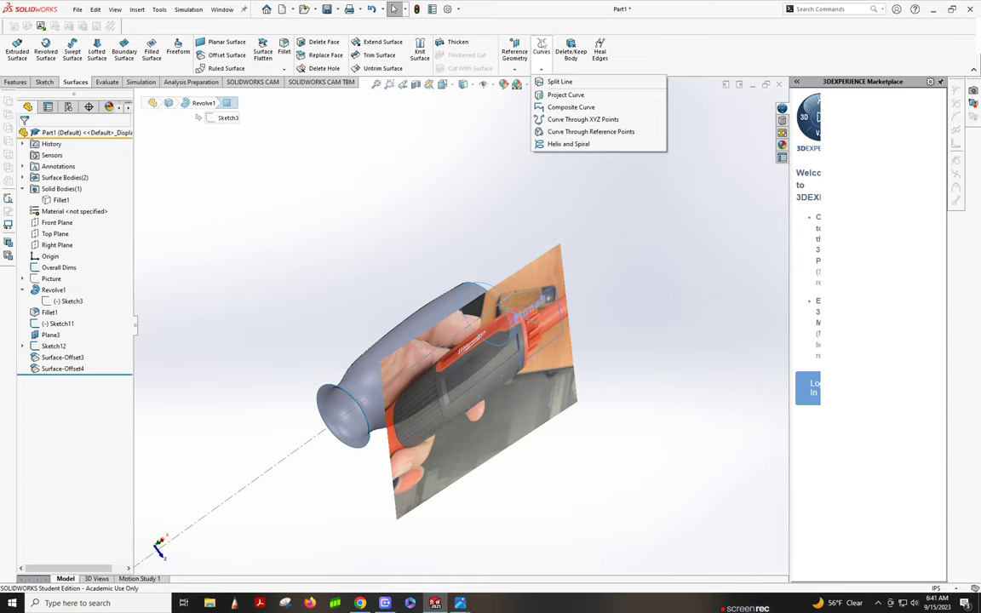
left_click(378, 55)
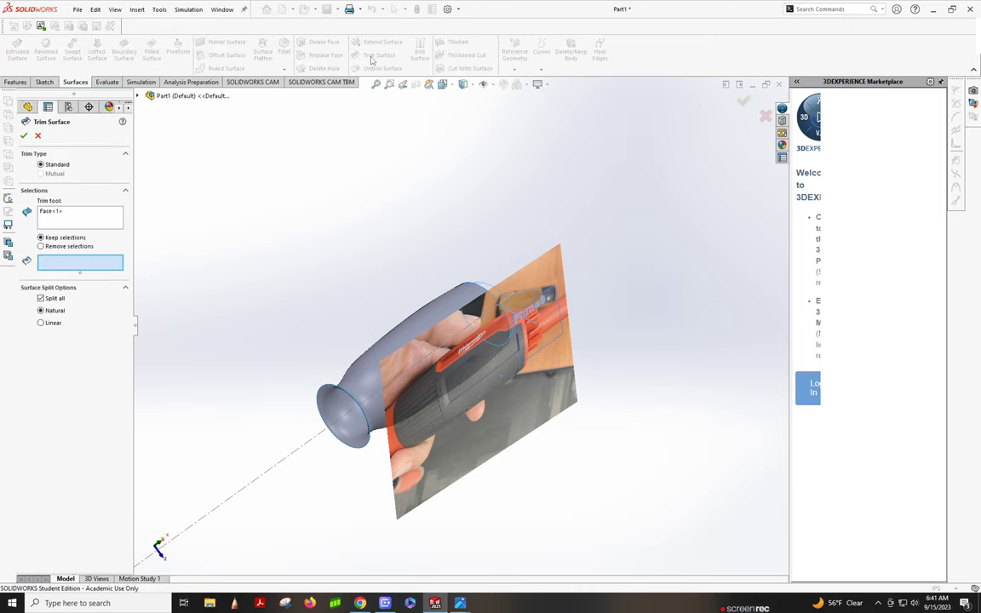
Replace the preset face with Front Plane as the trim tool
left_click(67, 219)
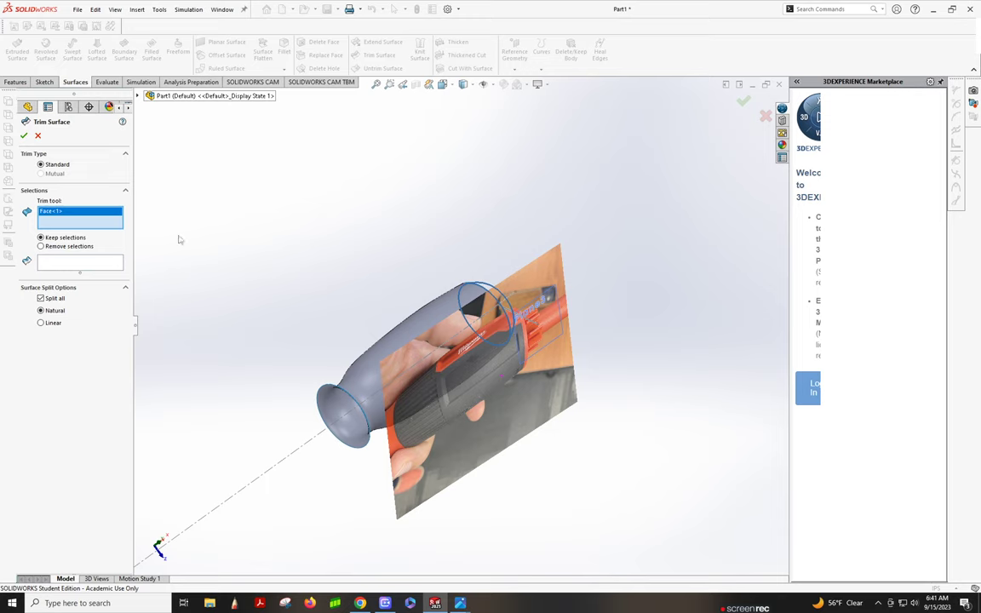
key("Delete")
left_click(137, 96)
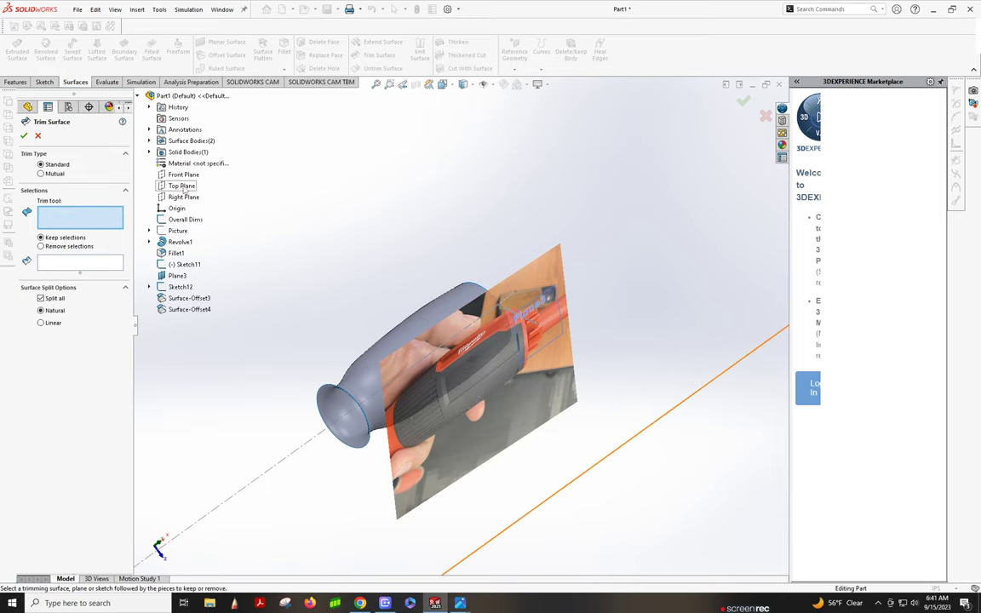
scroll(464, 263, "up", 3)
scroll(474, 255, "up", 2)
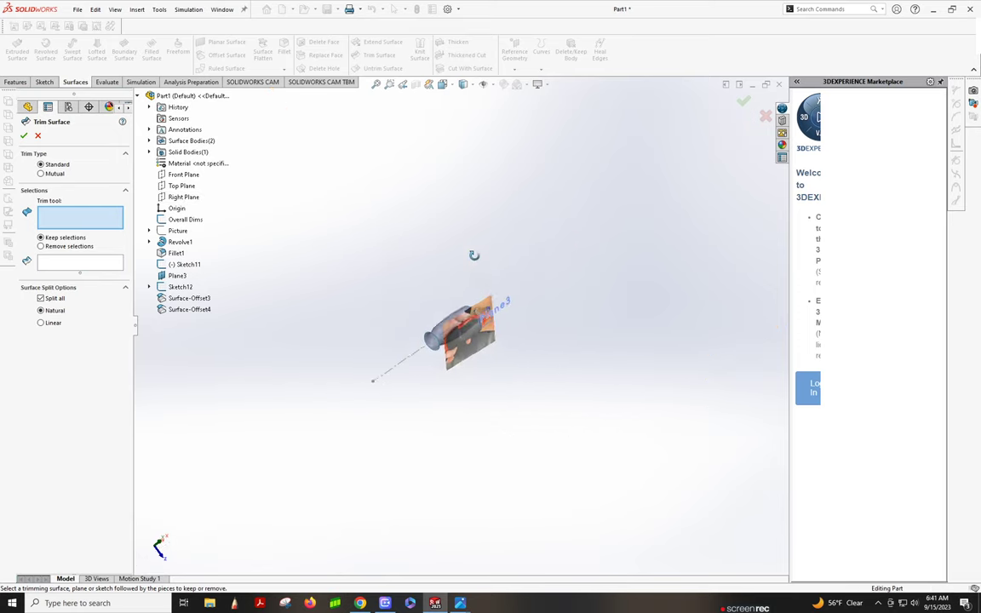
left_click(183, 174)
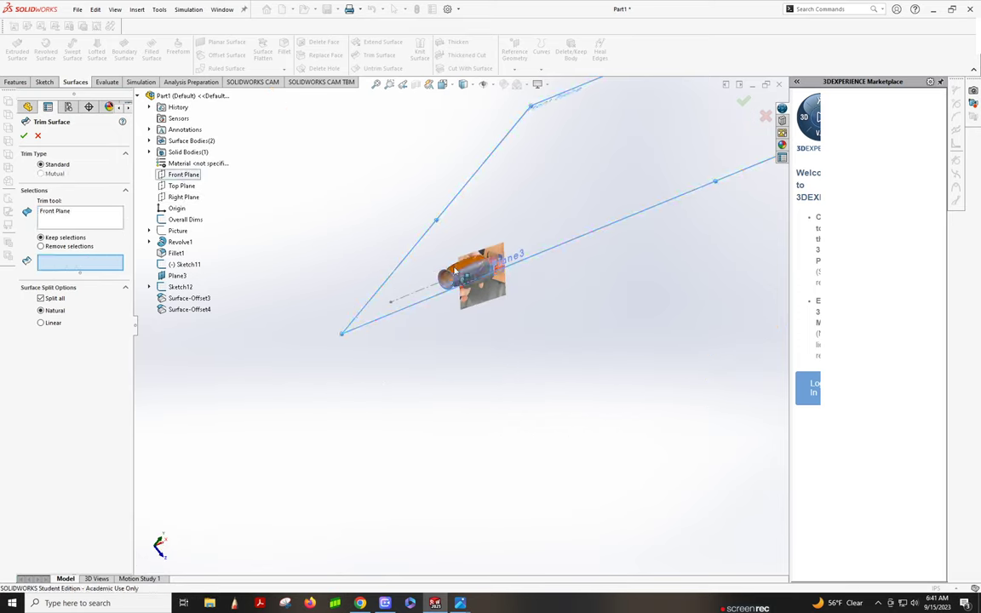
Keep both offset surface pieces and apply the trim, creating Surface-Trim4
scroll(463, 259, "down", 2)
scroll(464, 259, "down", 2)
scroll(460, 265, "down", 1)
middle_click_drag(456, 271, 448, 324)
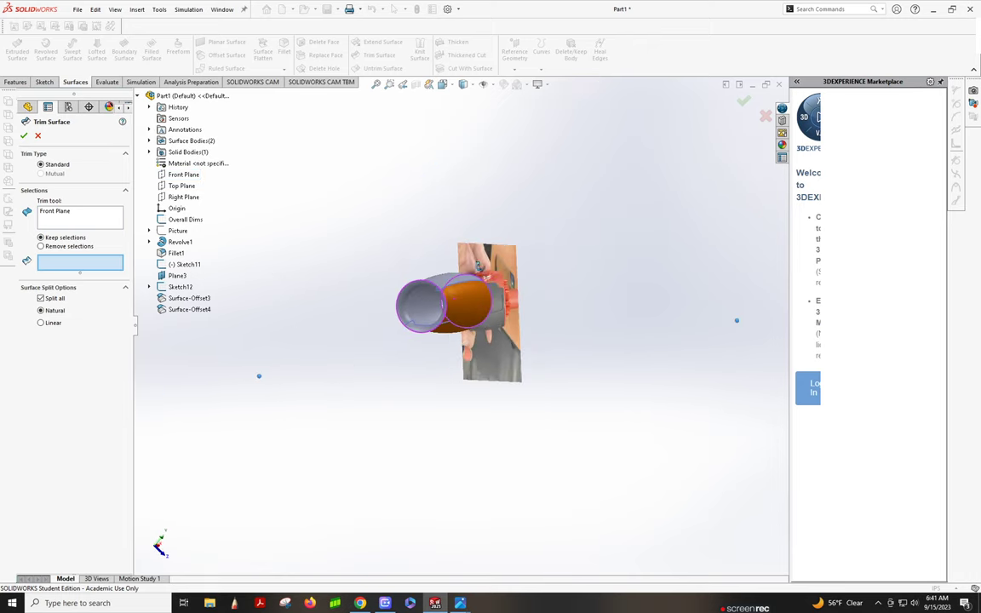
left_click(444, 331)
left_click(409, 308)
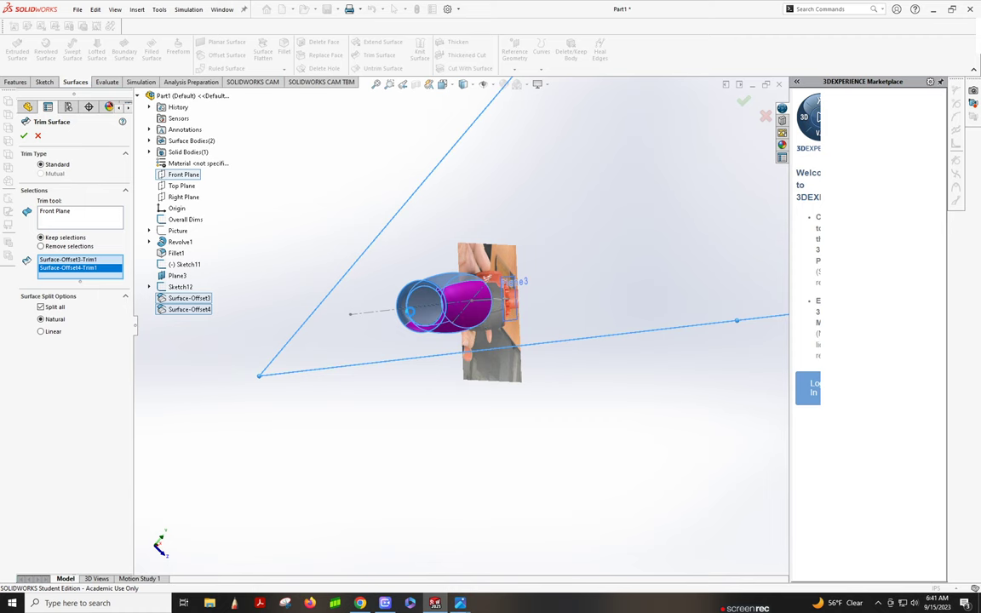
left_click(23, 136)
Orbit toward the screwdriver photo and select Plane3 for a new sketch
mouse_move(319, 170)
middle_mouse_down()
mouse_move(351, 298)
mouse_move(396, 313)
mouse_move(296, 316)
mouse_move(355, 328)
mouse_move(324, 307)
middle_mouse_up()
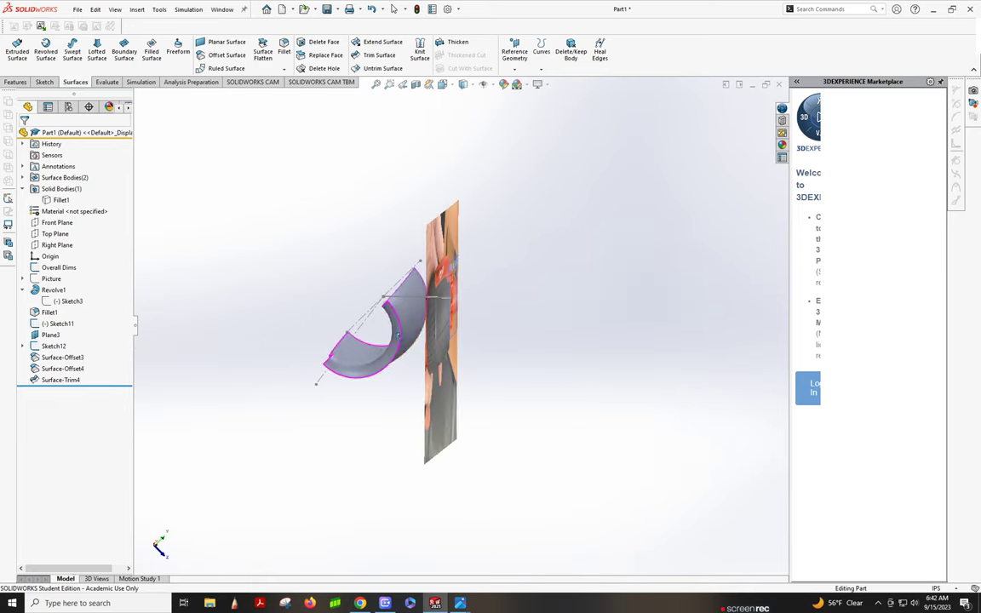
mouse_move(363, 275)
middle_mouse_down()
mouse_move(322, 256)
mouse_move(293, 275)
middle_mouse_up()
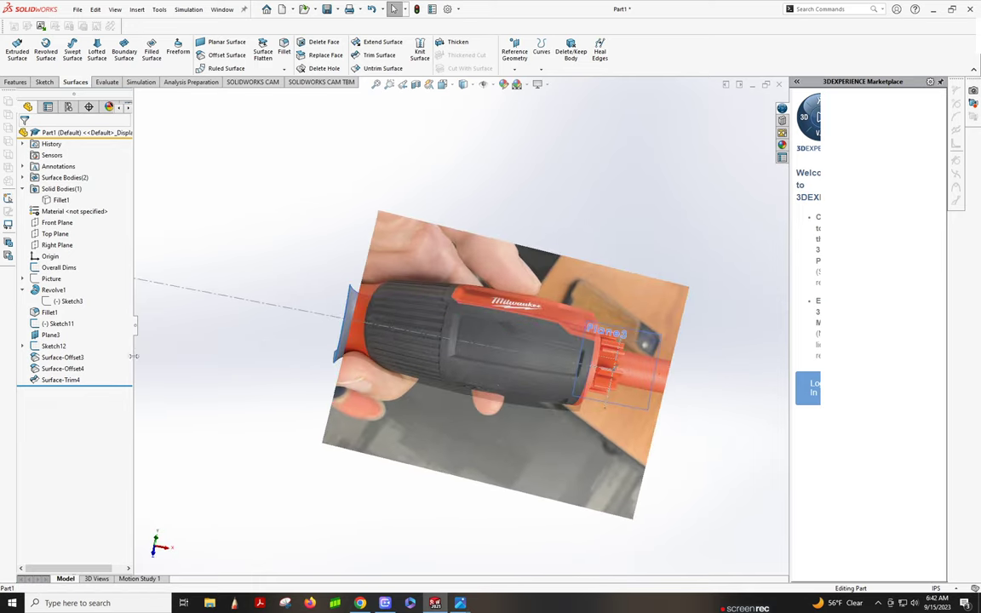
middle_click_drag(449, 349, 400, 337)
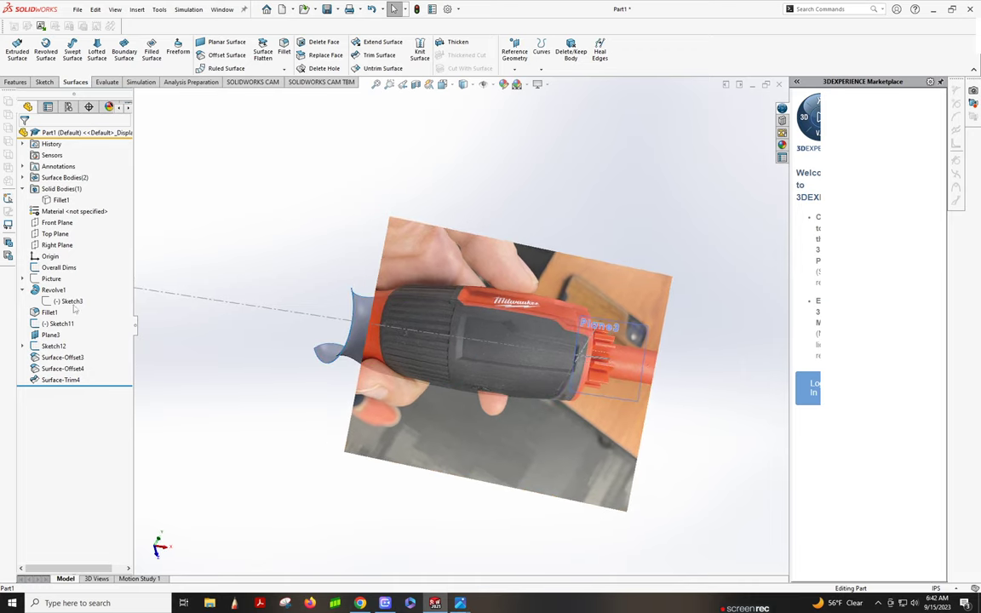
left_click(51, 335)
Start a sketch on Plane3 and trace the recess's bottom edge with a spline
left_click(62, 310)
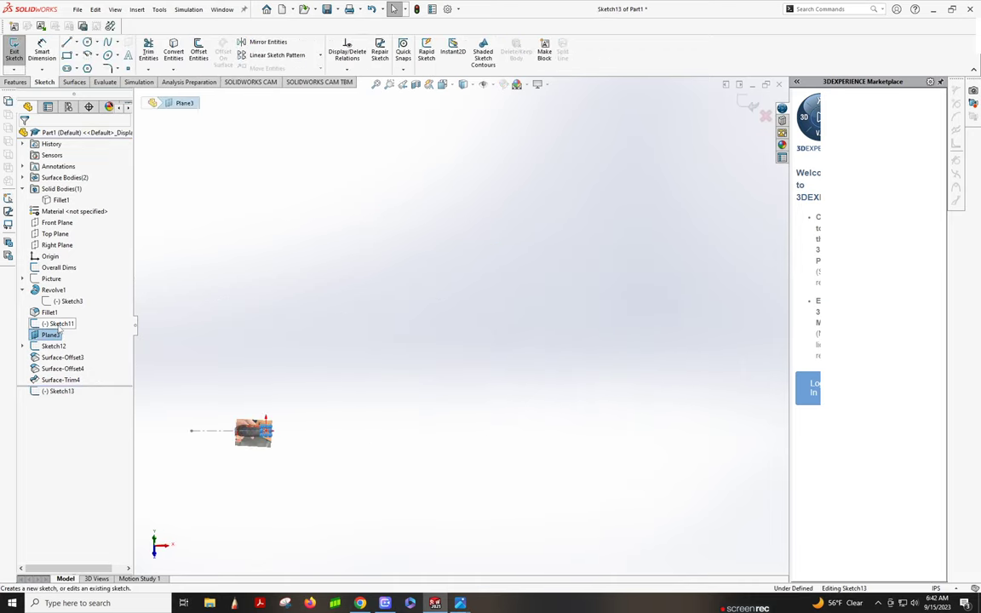
scroll(331, 339, "down", 3)
scroll(255, 290, "down", 2)
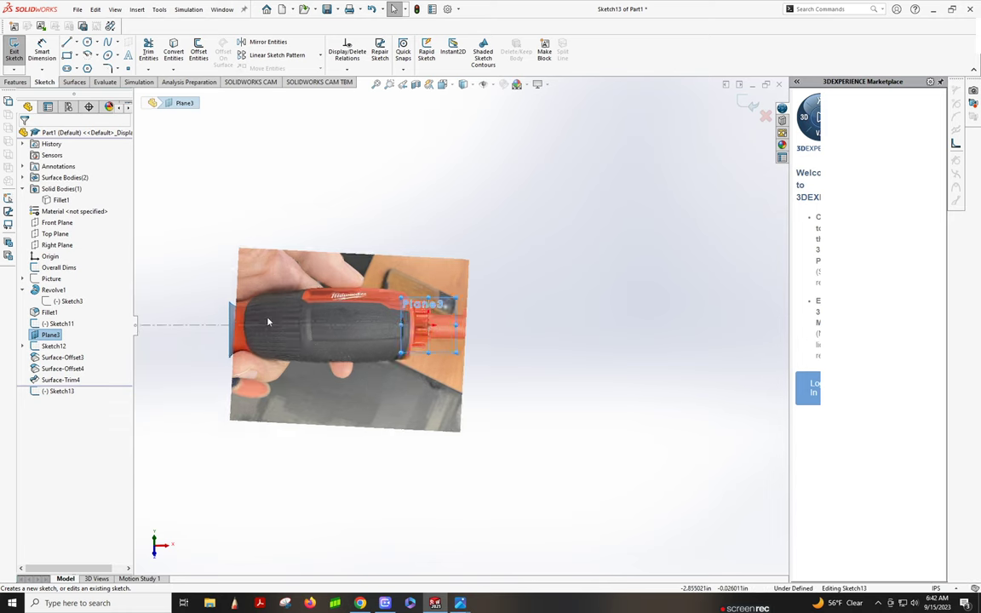
scroll(348, 334, "down", 5)
scroll(349, 334, "up", 1)
scroll(350, 332, "up", 1)
scroll(532, 329, "up", 1)
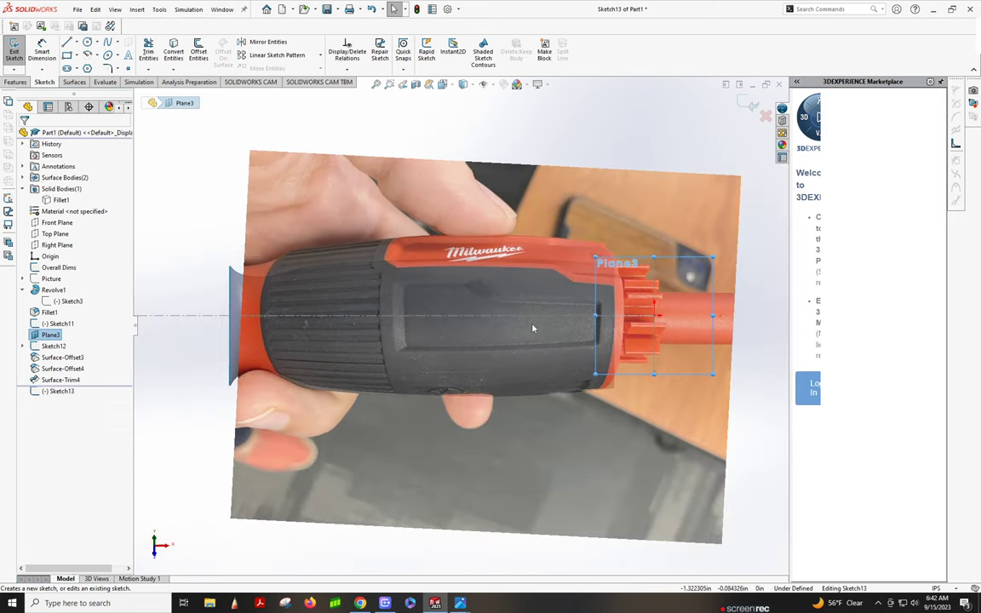
scroll(581, 337, "up", 1)
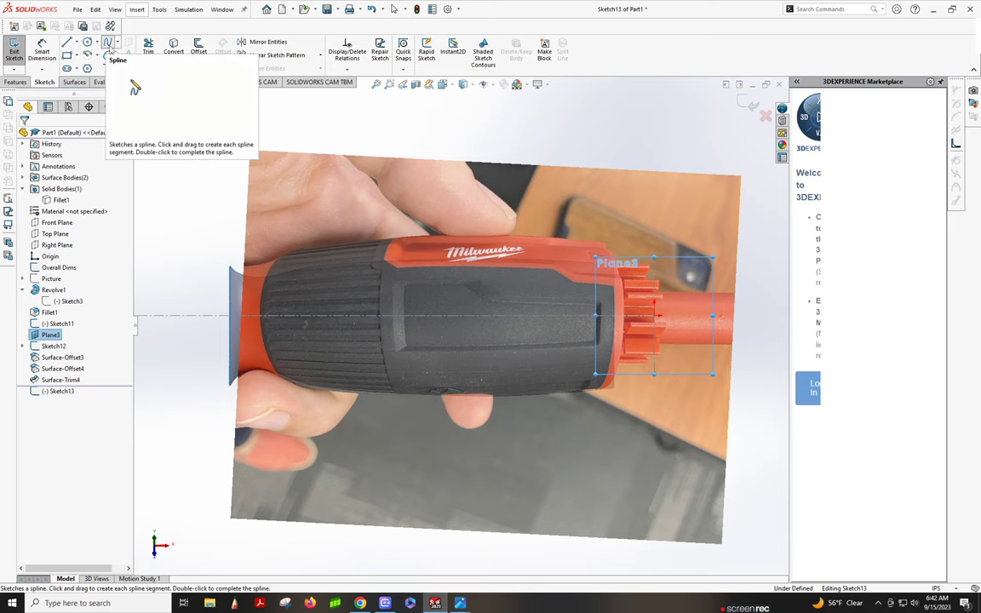
left_click(108, 43)
scroll(484, 313, "down", 2)
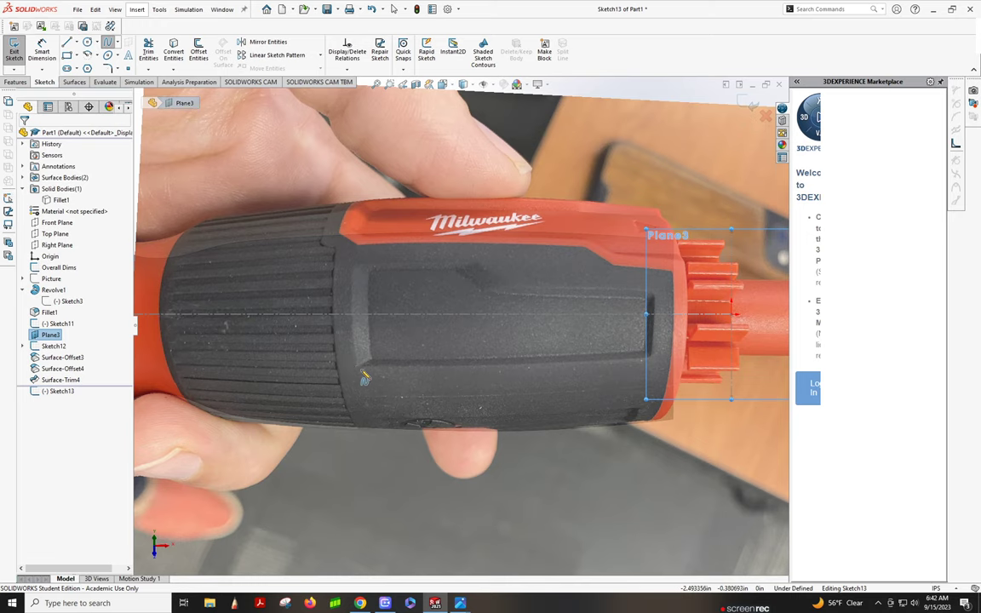
left_click(358, 367)
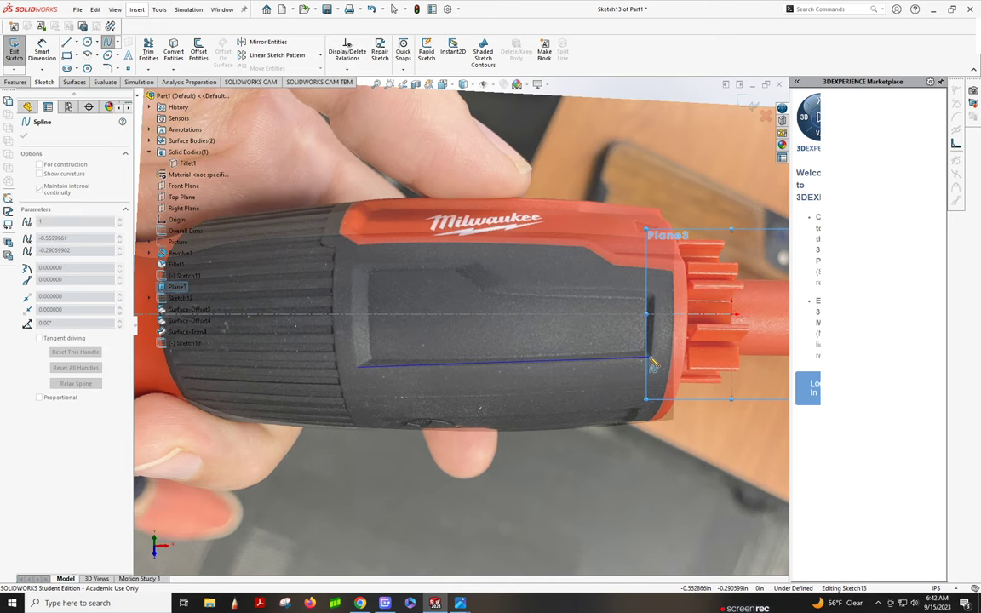
key("Escape")
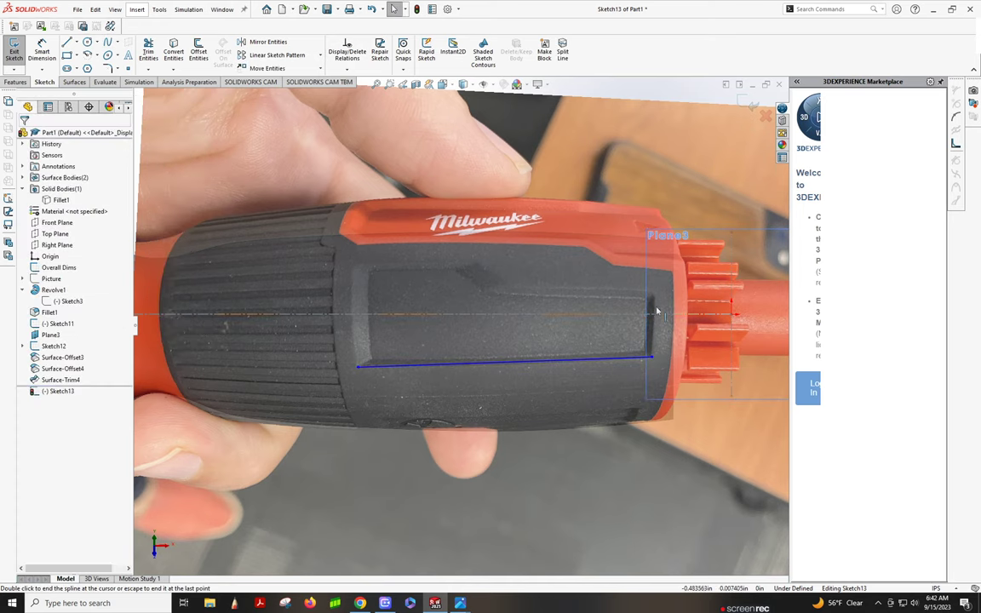
Trace the recess's right edge and top edge up to where it steps upward
left_click(106, 43)
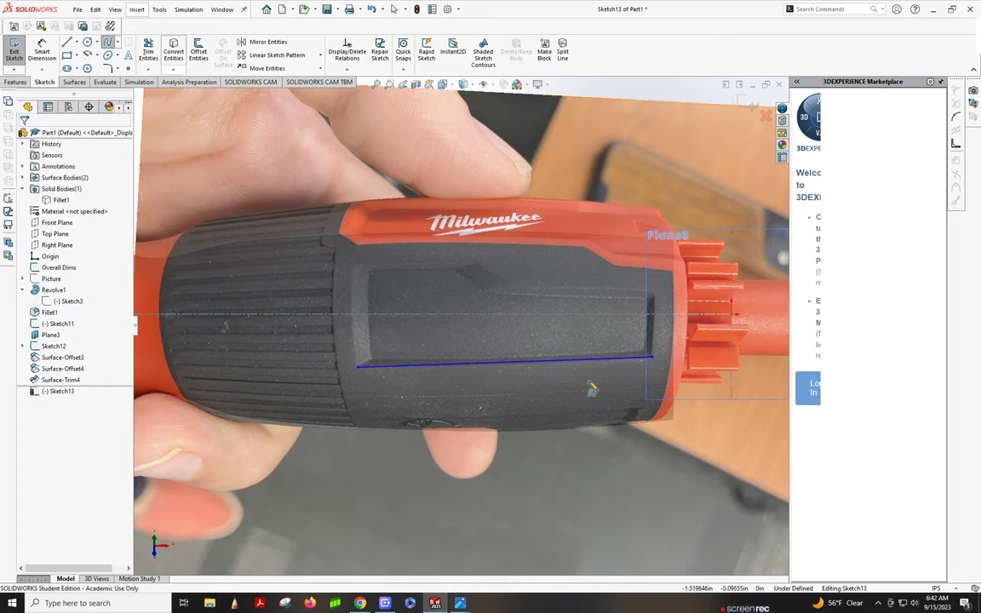
left_click(653, 362)
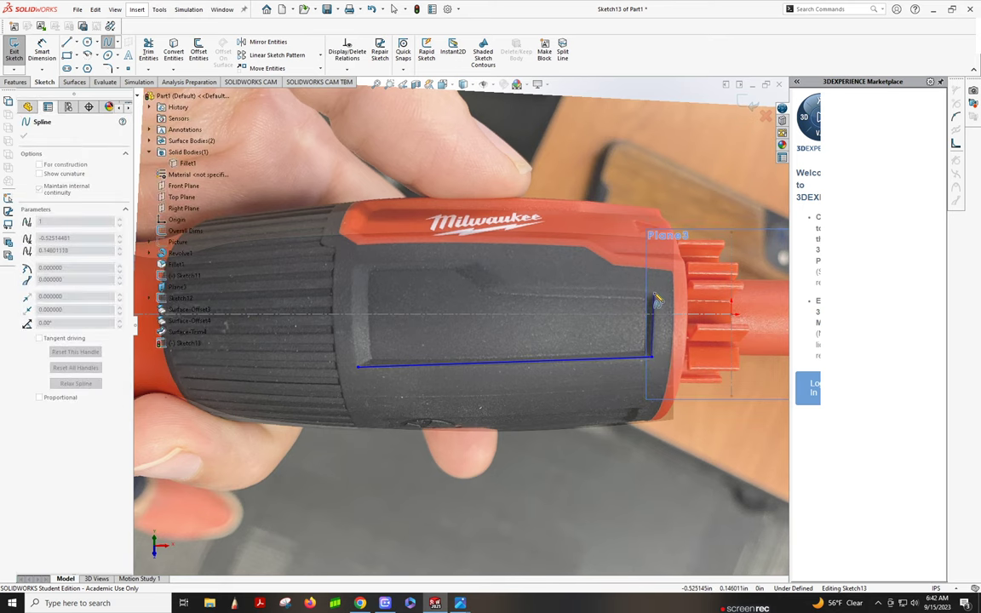
left_click(654, 292)
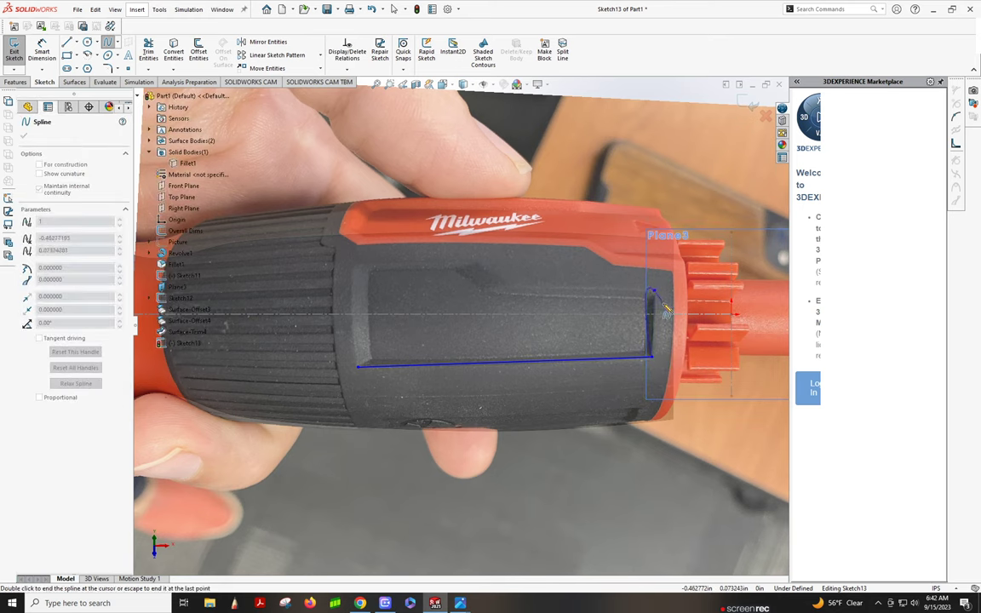
key("Escape")
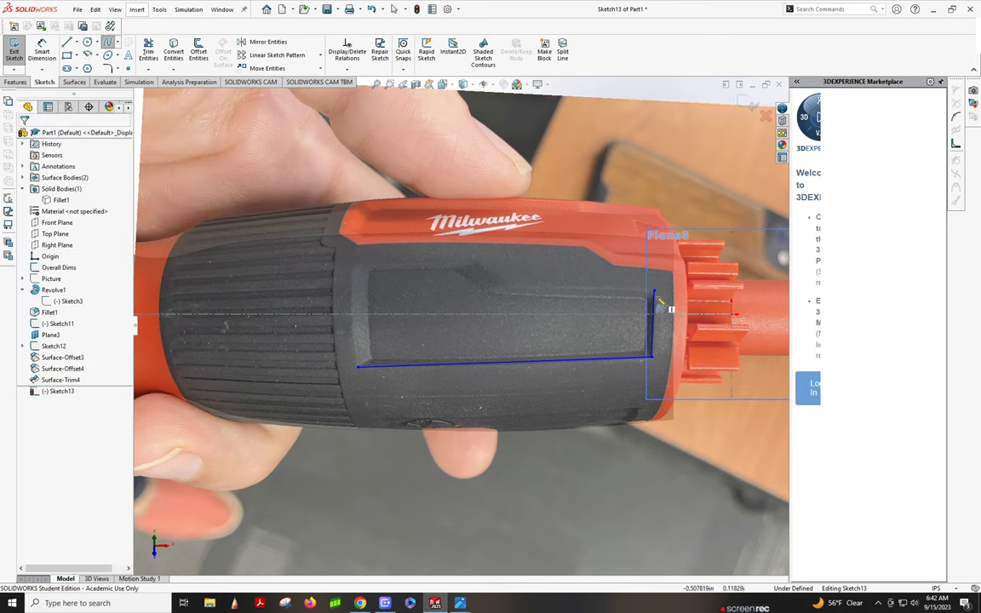
left_click(653, 291)
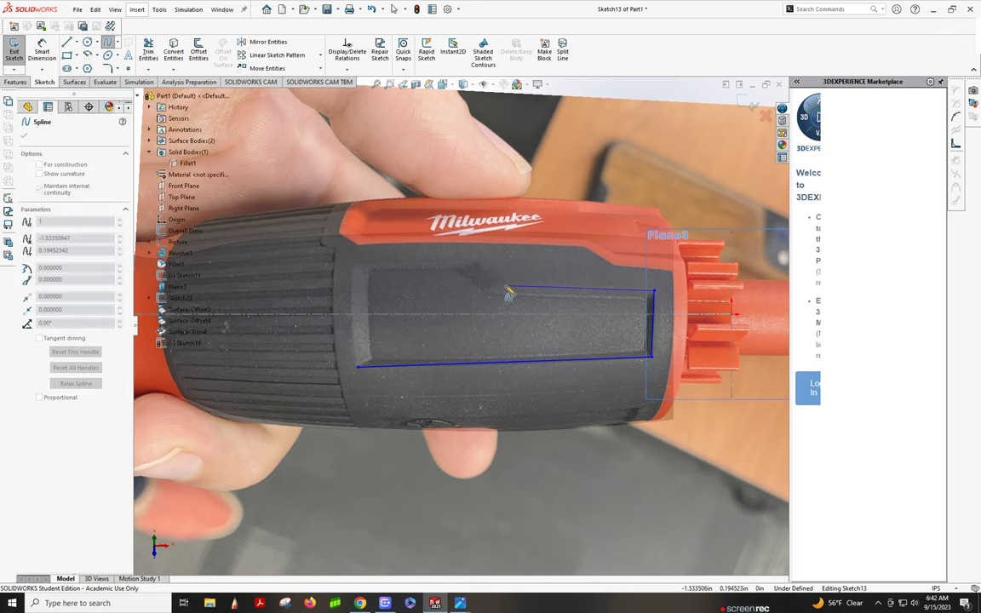
left_click(509, 290)
key("Escape")
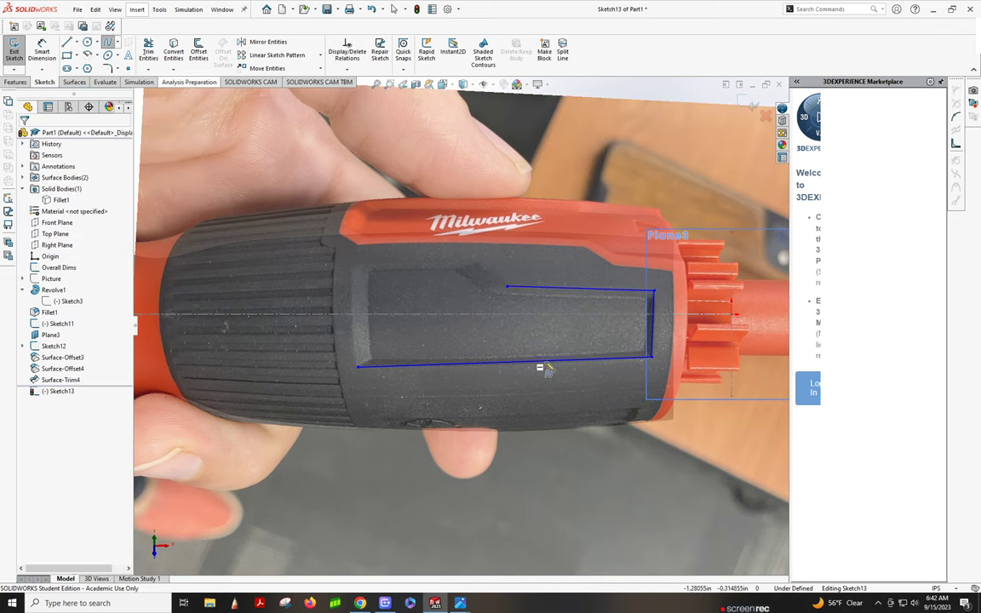
Trace the angled step, upper-left and left edges to close the outline, bowing the left edge outward
left_click(509, 289)
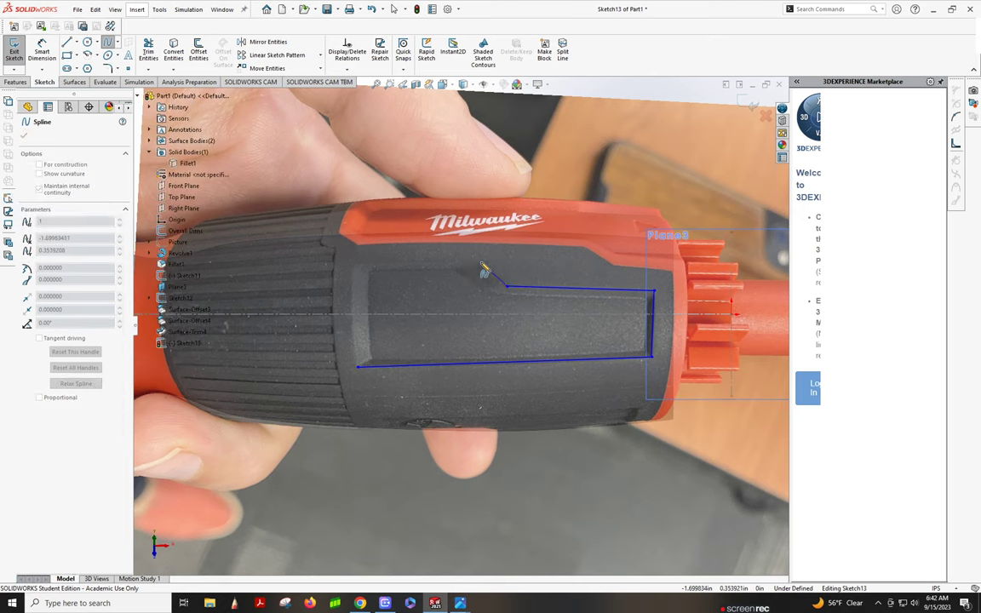
double_click(478, 263)
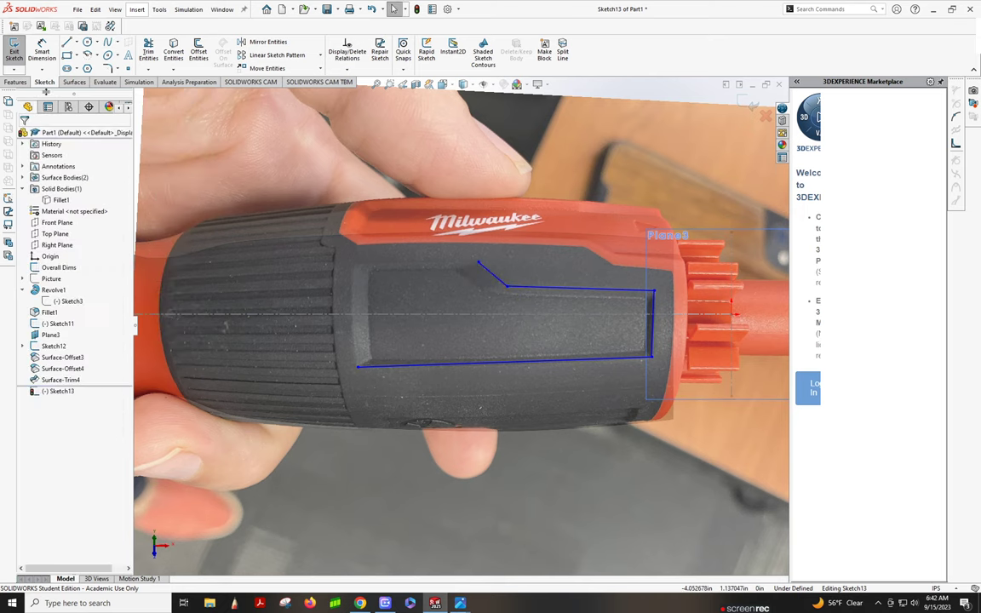
left_click(107, 42)
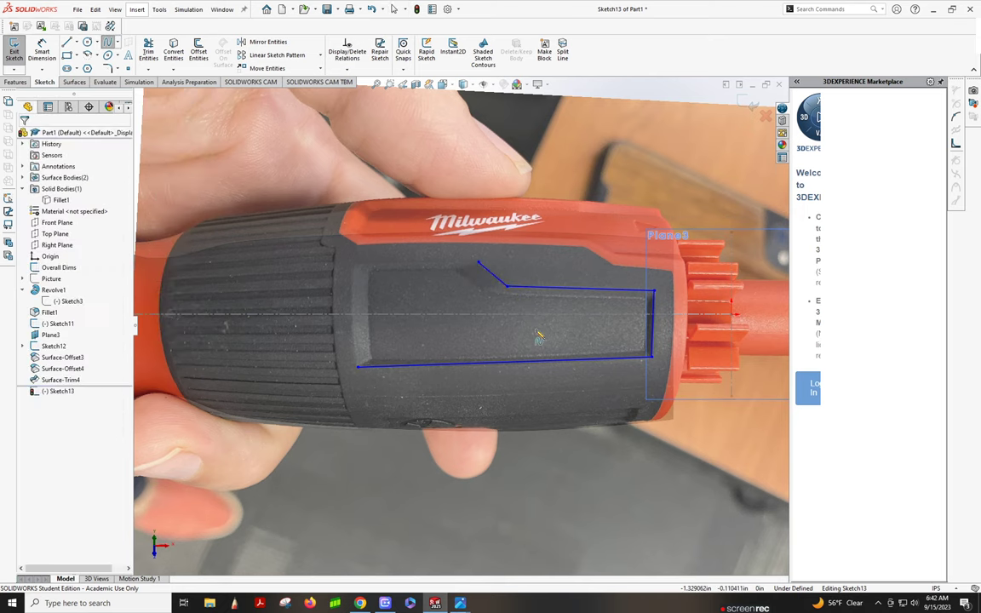
left_click(478, 264)
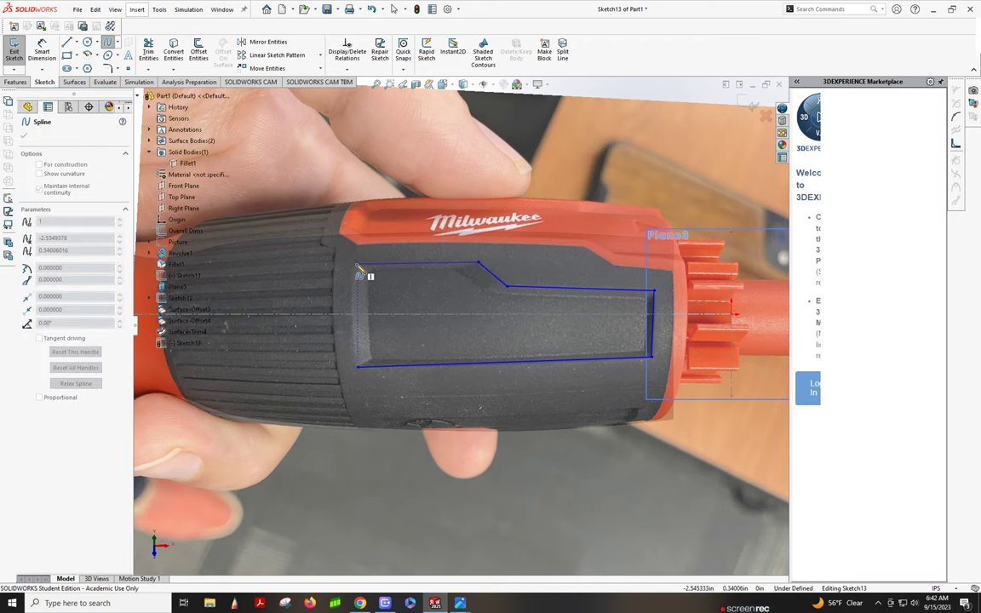
double_click(357, 267)
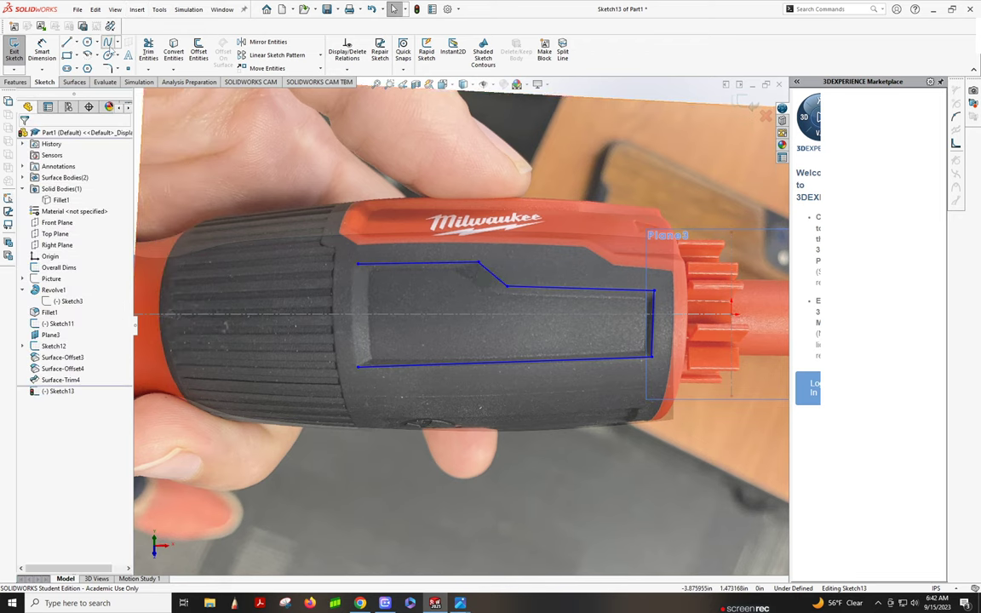
left_click(358, 265)
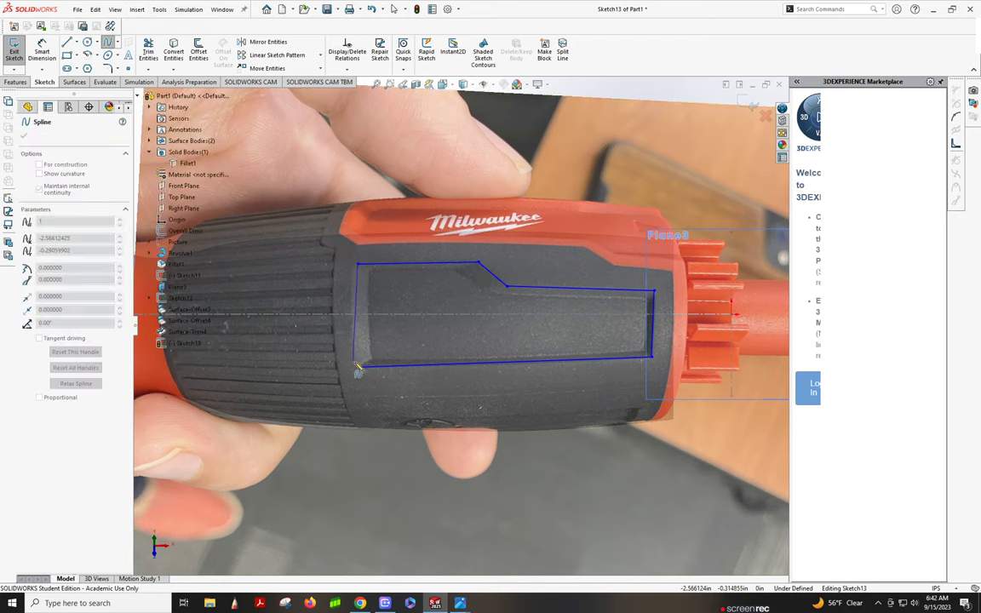
double_click(359, 368)
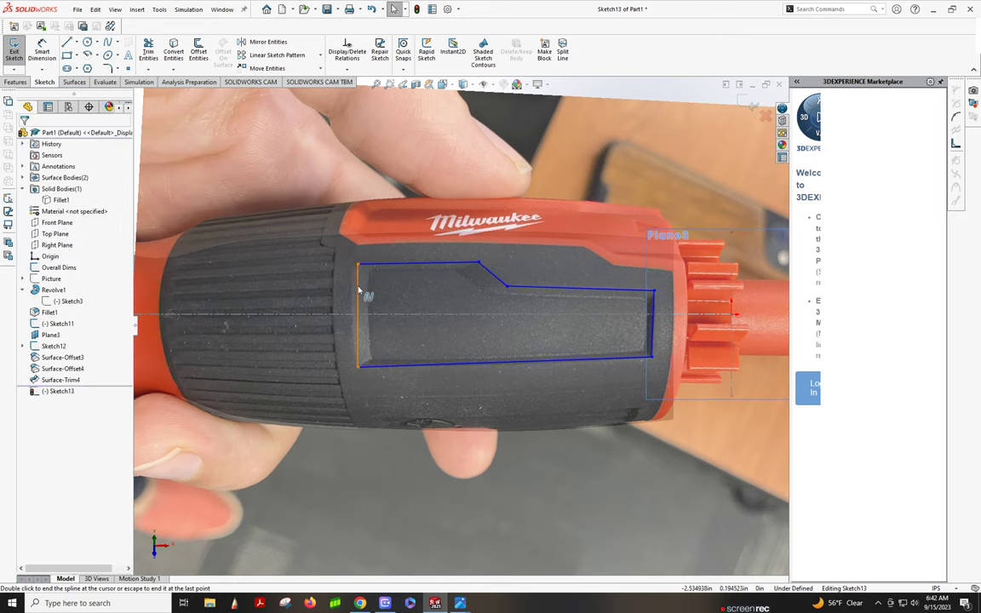
left_click(360, 311)
left_click_drag(359, 306, 353, 310)
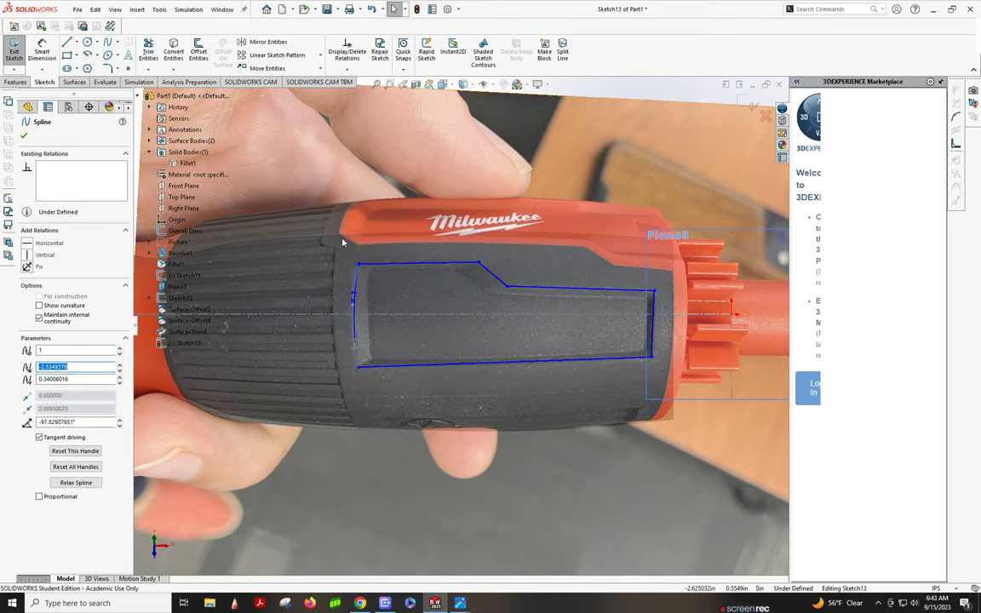
Check the outline's edges and shift the step's corner point slightly
left_click(486, 366)
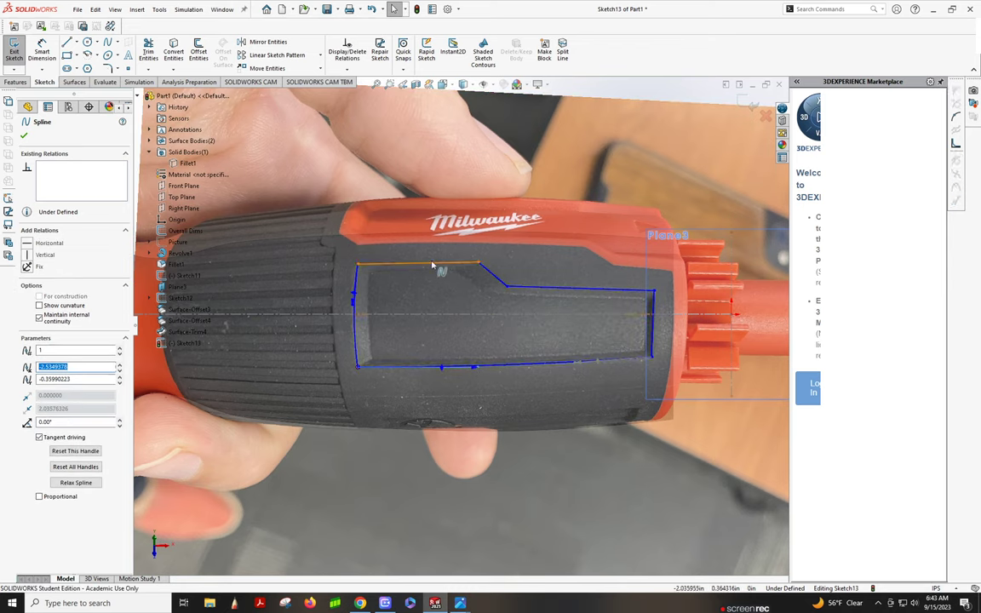
left_click(409, 264)
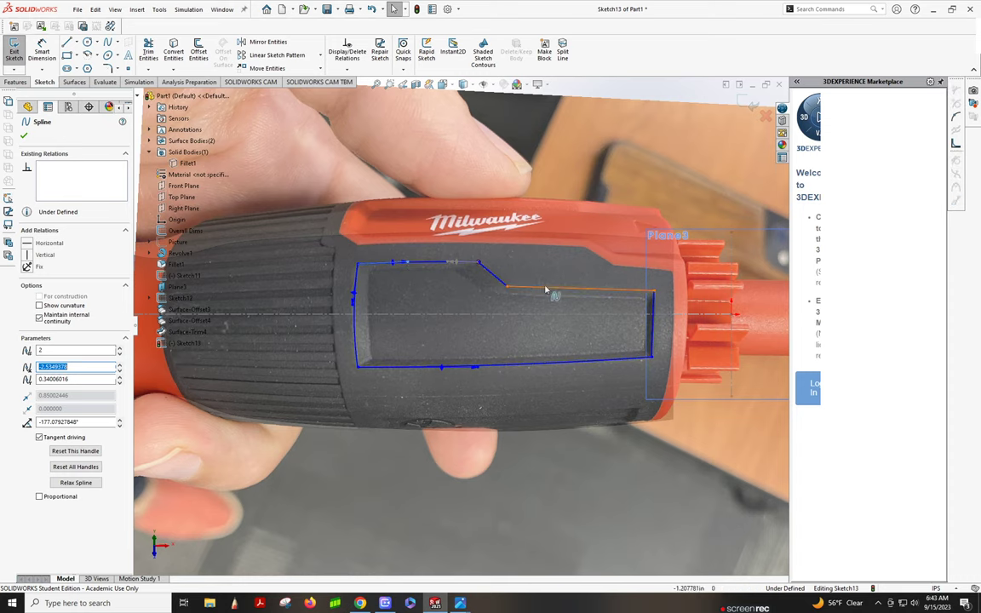
left_click(509, 289)
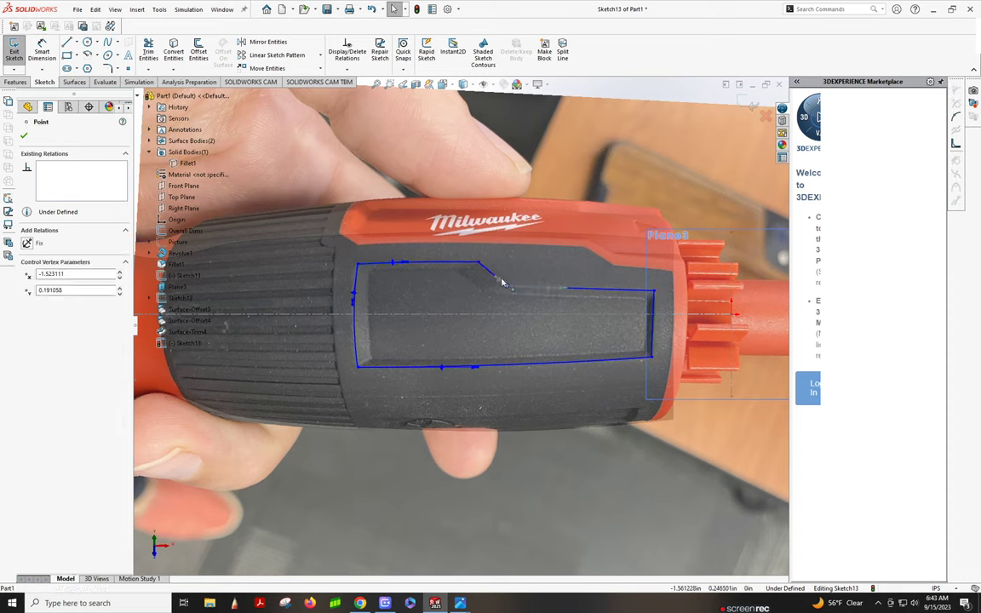
left_click_drag(502, 281, 504, 291)
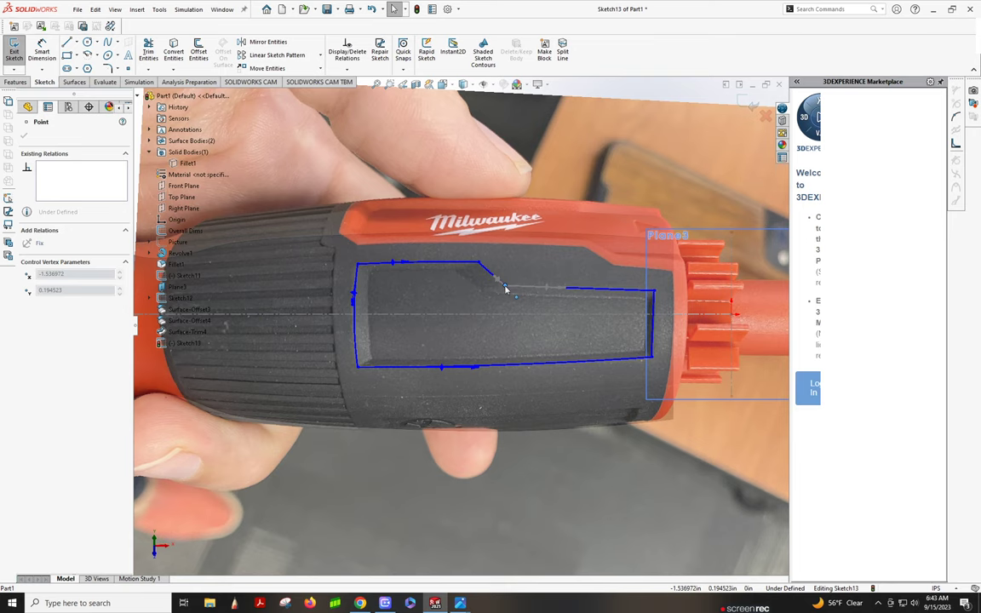
left_click(505, 288)
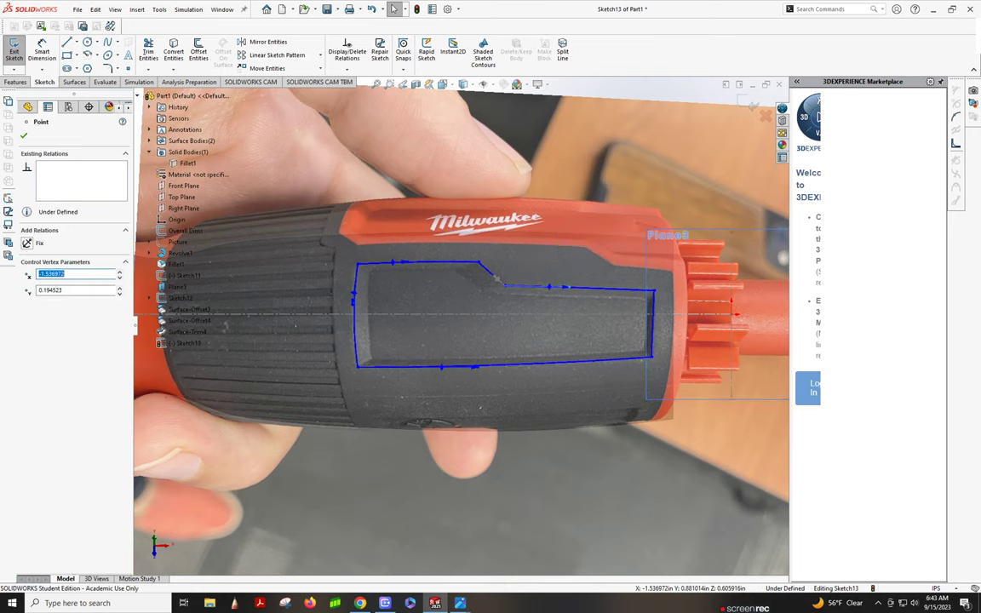
Set the tangent at the spline's right end and exit Sketch13
left_click(498, 282)
left_click(652, 317)
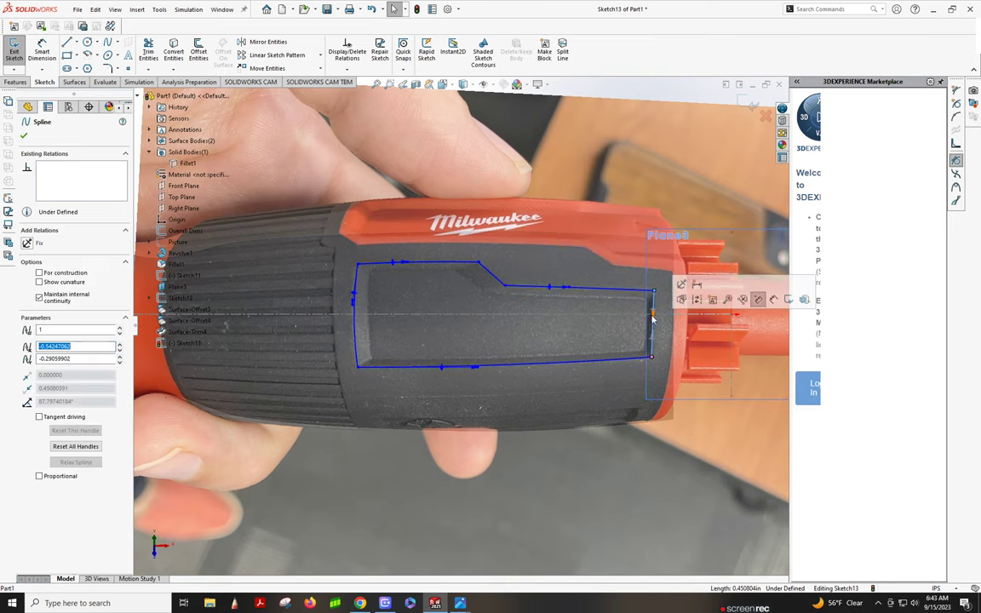
left_click(655, 319)
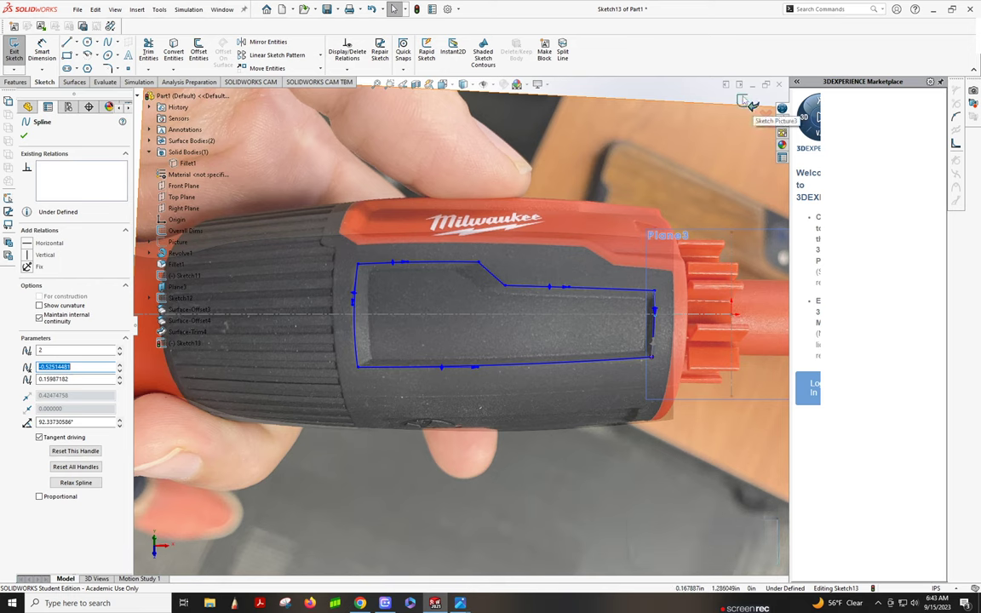
left_click(749, 103)
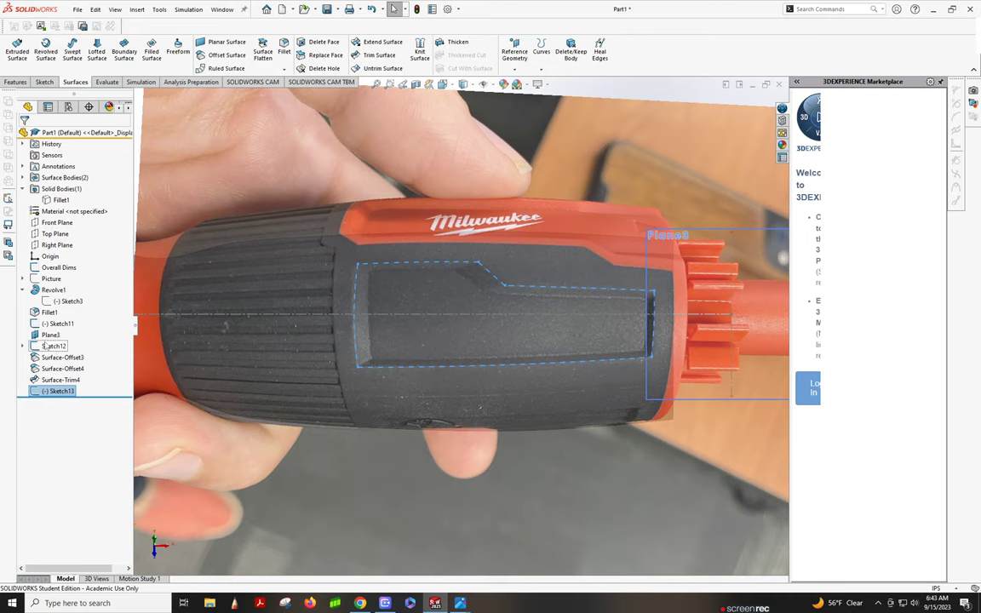
Start a new sketch on Plane3 and spline the recess's left side
left_click(50, 335)
left_click(44, 292)
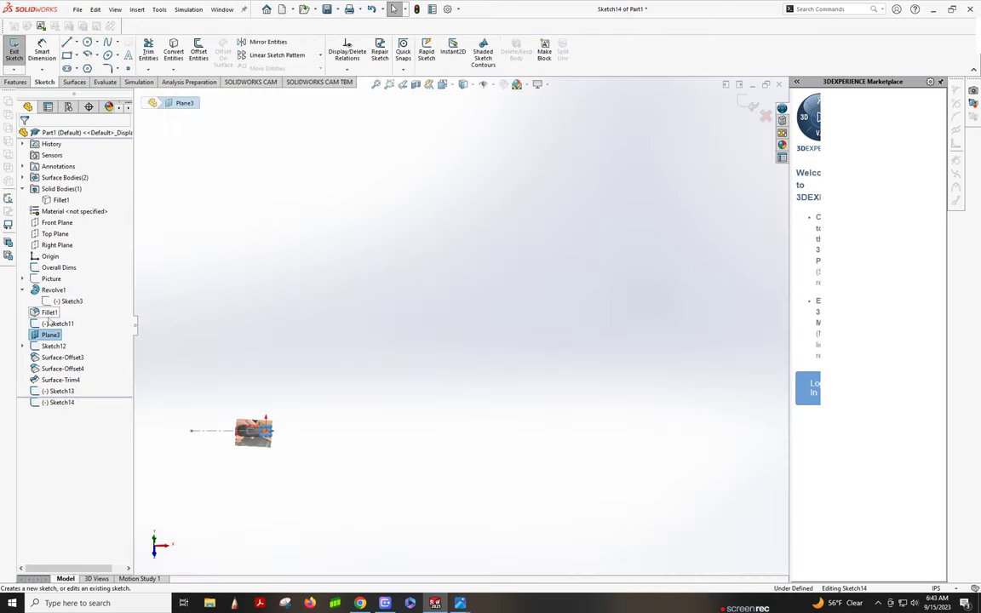
scroll(247, 434, "down", 1)
scroll(255, 425, "down", 2)
scroll(341, 383, "down", 3)
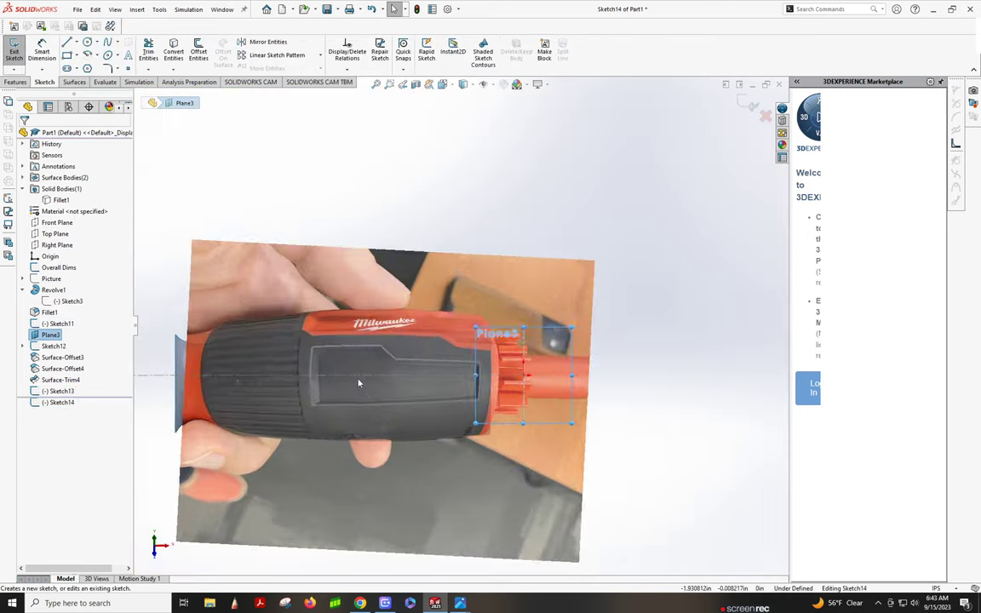
scroll(359, 380, "down", 4)
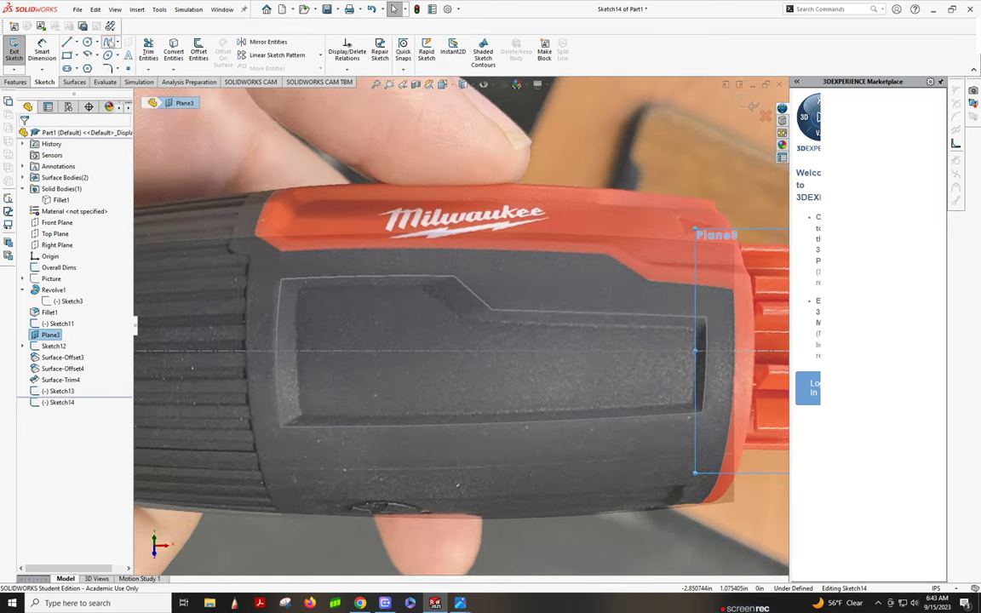
left_click(108, 42)
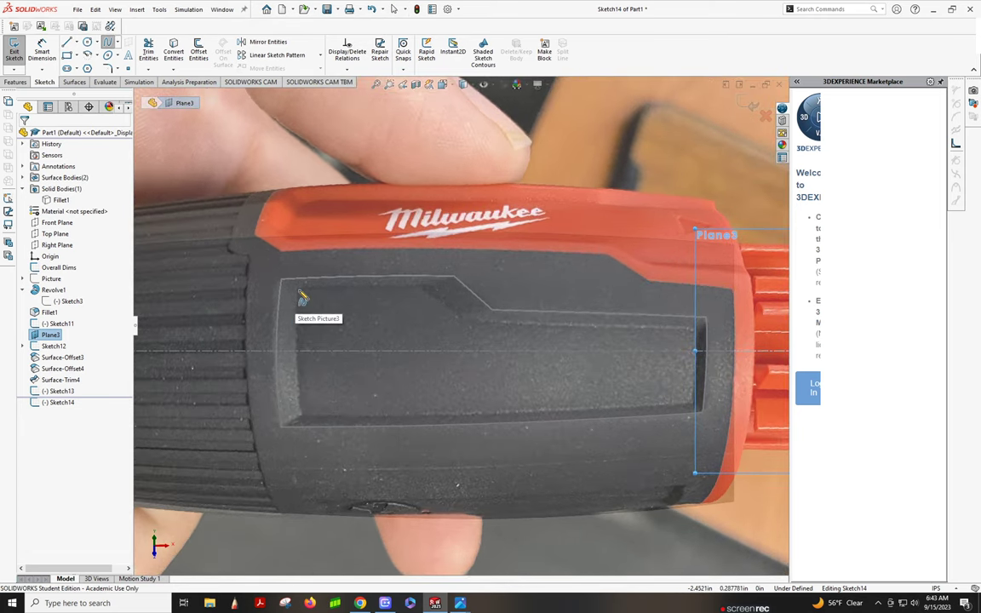
left_click(298, 292)
left_click(302, 417)
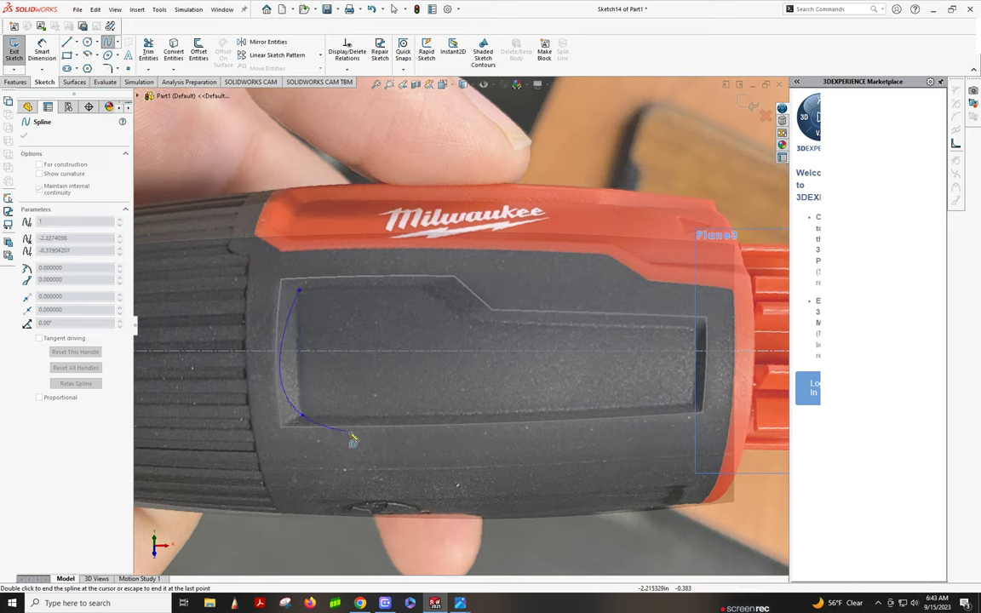
key("Escape")
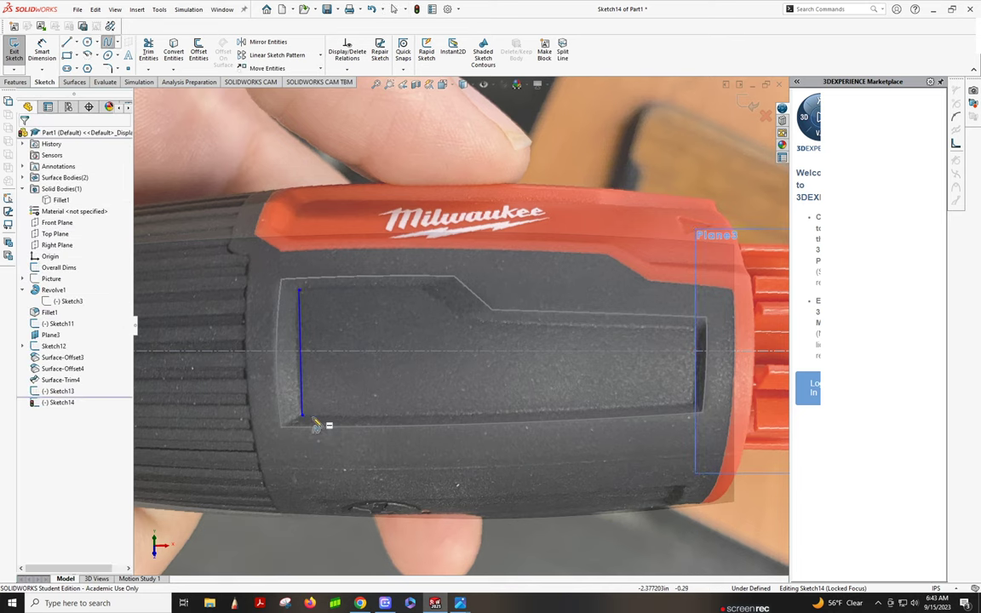
Spline the recess's bottom edge and right side
left_click(302, 417)
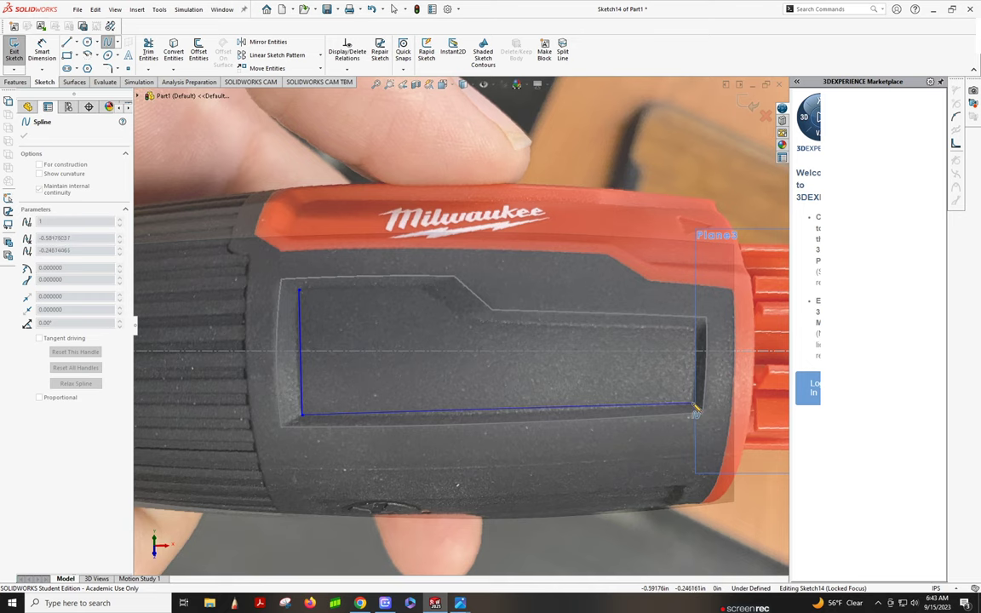
double_click(694, 407)
key("Escape")
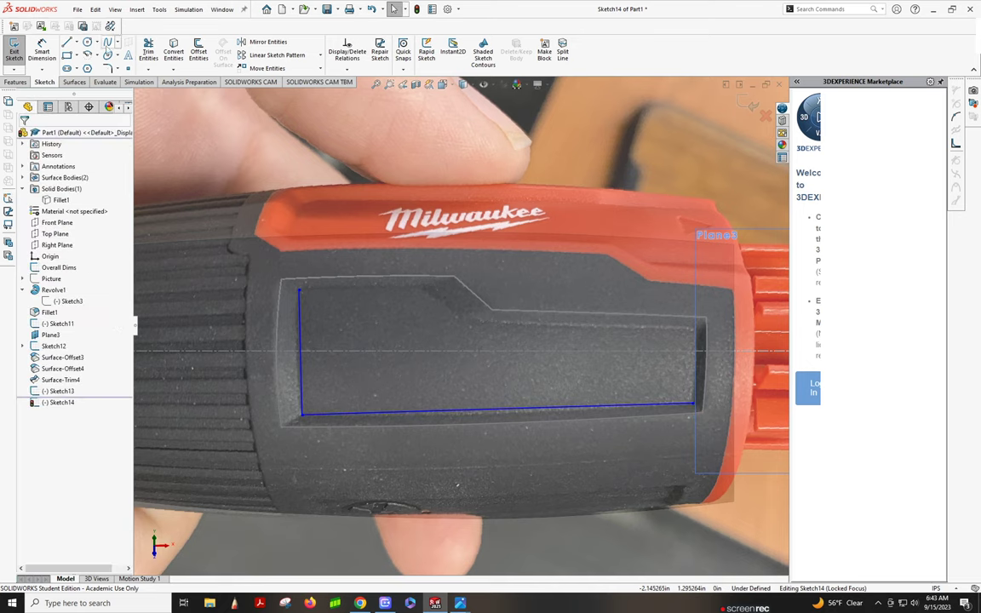
key("Return")
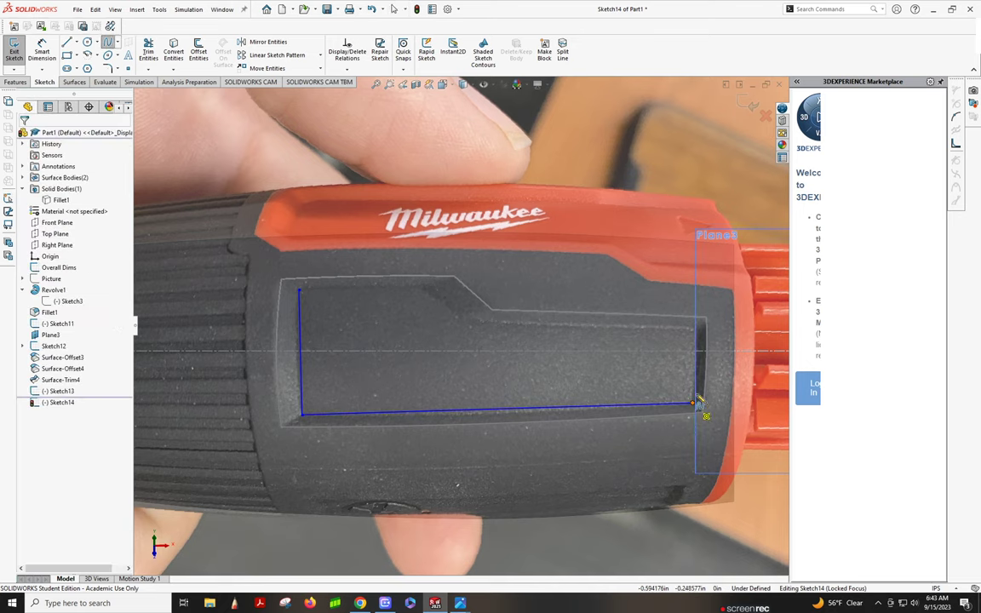
left_click(694, 403)
double_click(696, 330)
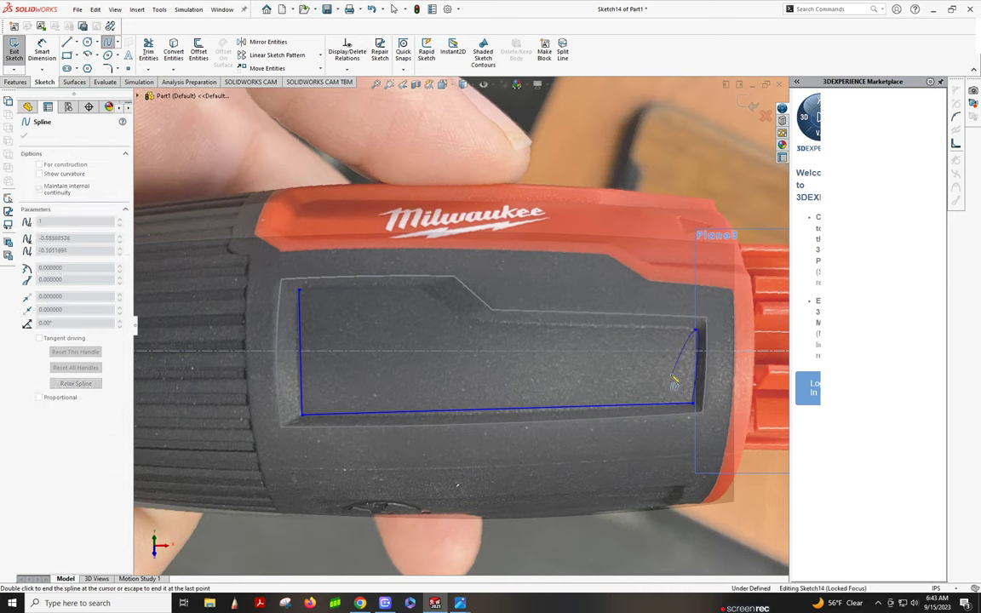
key("Escape")
Spline the upper edge, the step and the top edge to close the loop
key("Return")
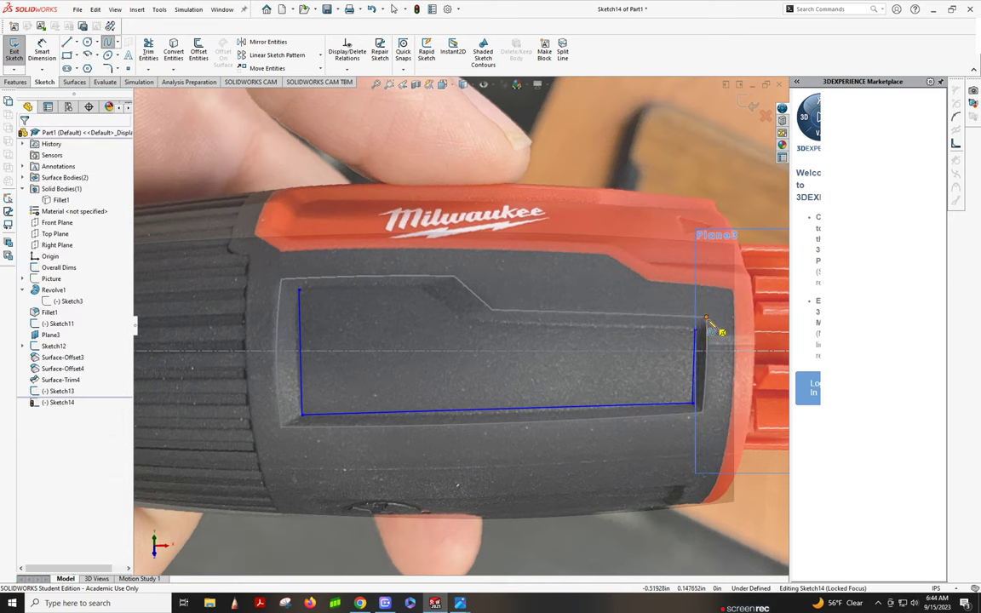
left_click(697, 332)
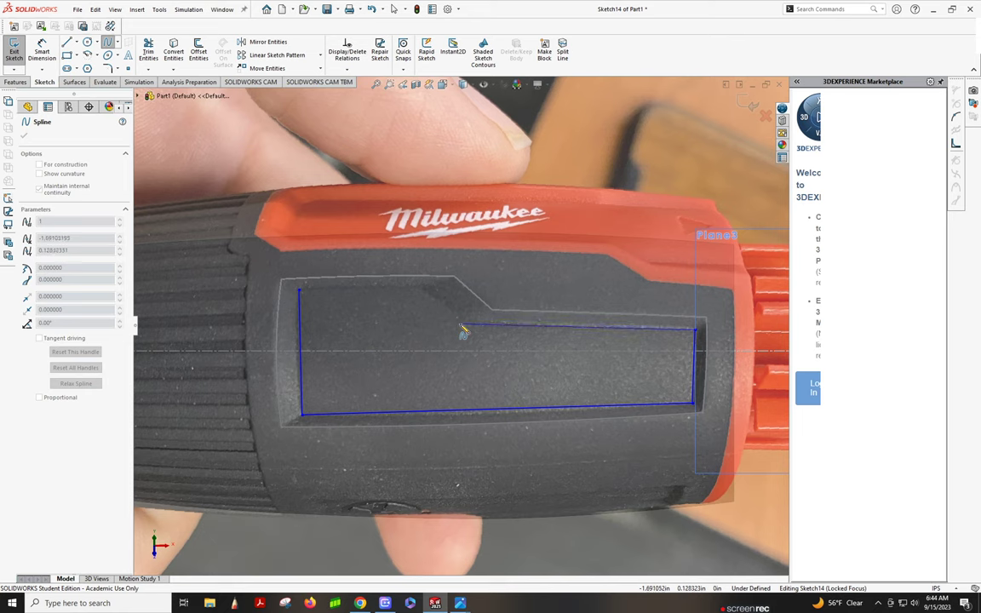
double_click(460, 324)
key("Escape")
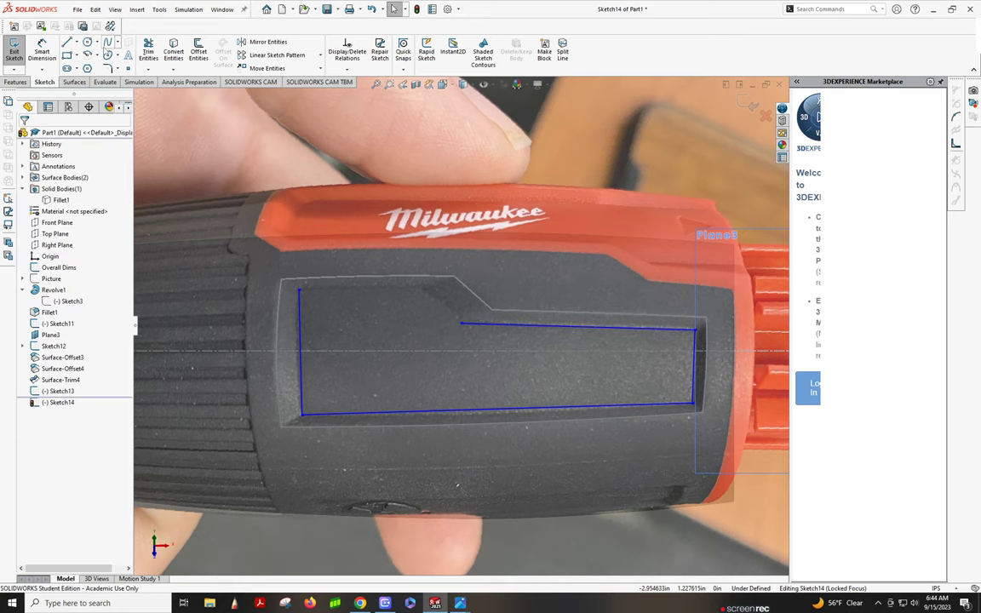
key("Return")
left_click(460, 324)
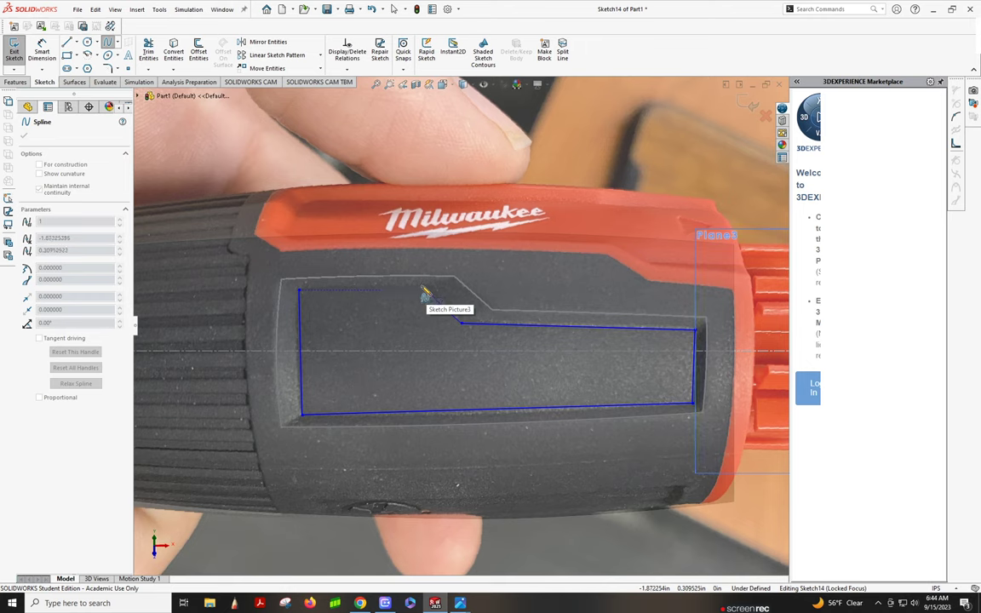
double_click(423, 289)
key("Escape")
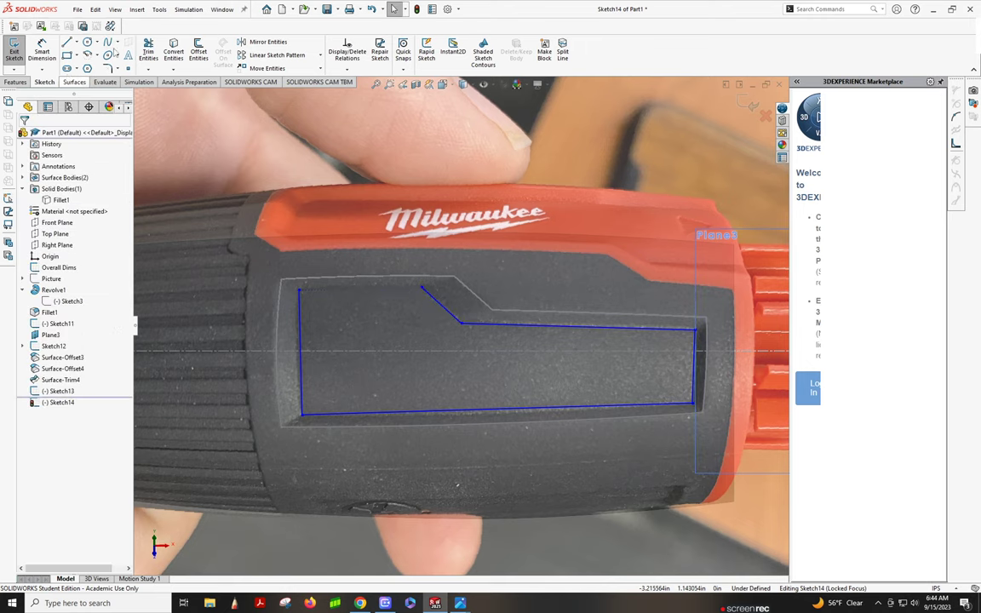
left_click(109, 42)
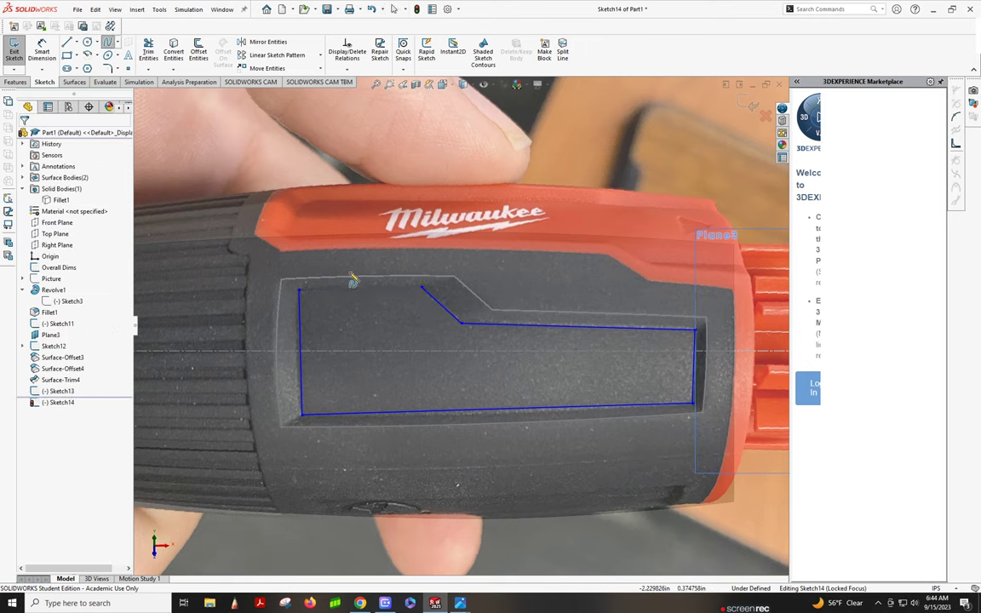
left_click(423, 287)
left_click(300, 289)
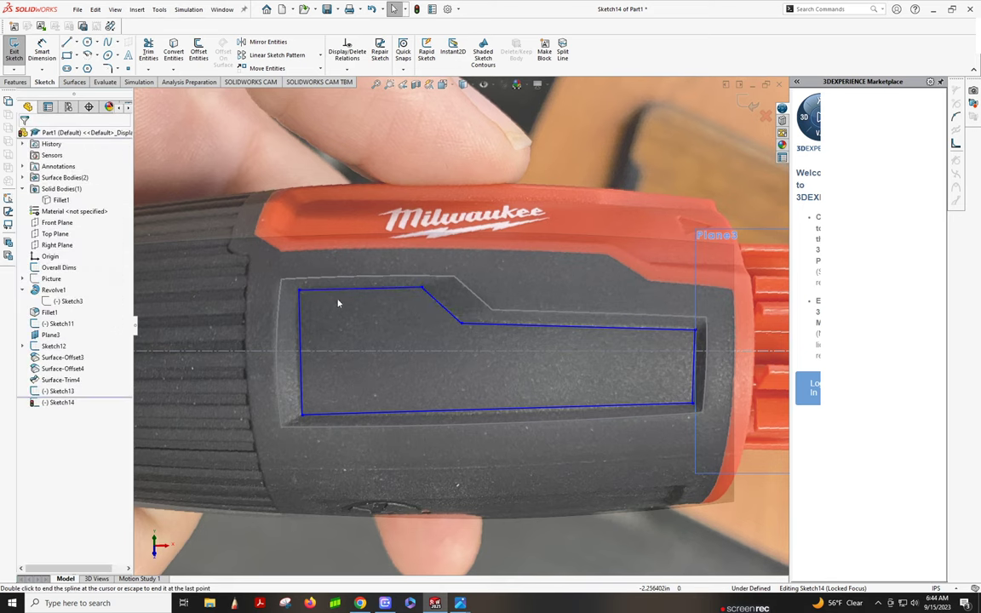
Adjust the tangents of the top, left, bottom and upper spline segments
left_click(349, 291)
left_click_drag(349, 291, 351, 292)
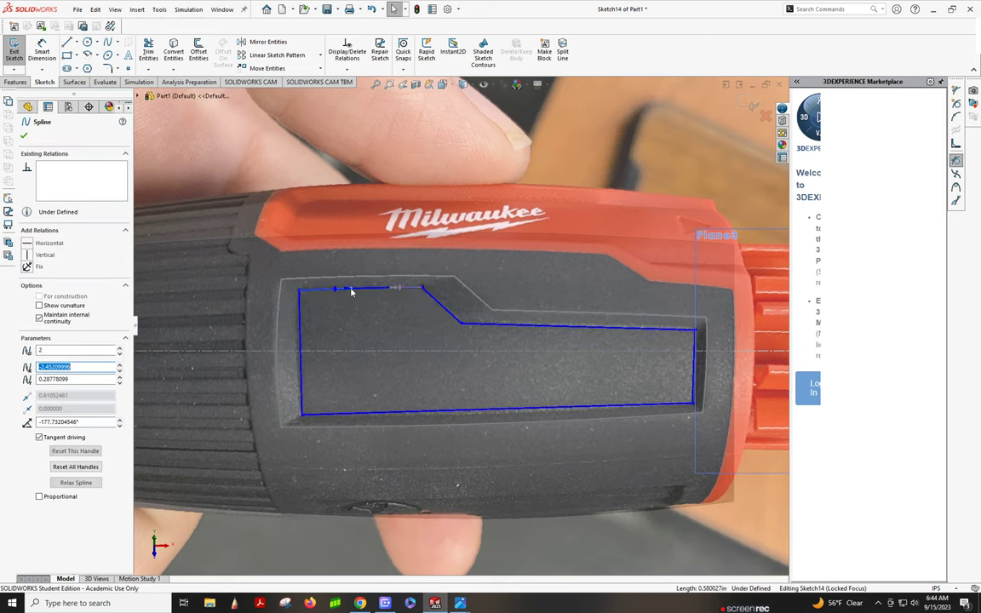
left_click(300, 345)
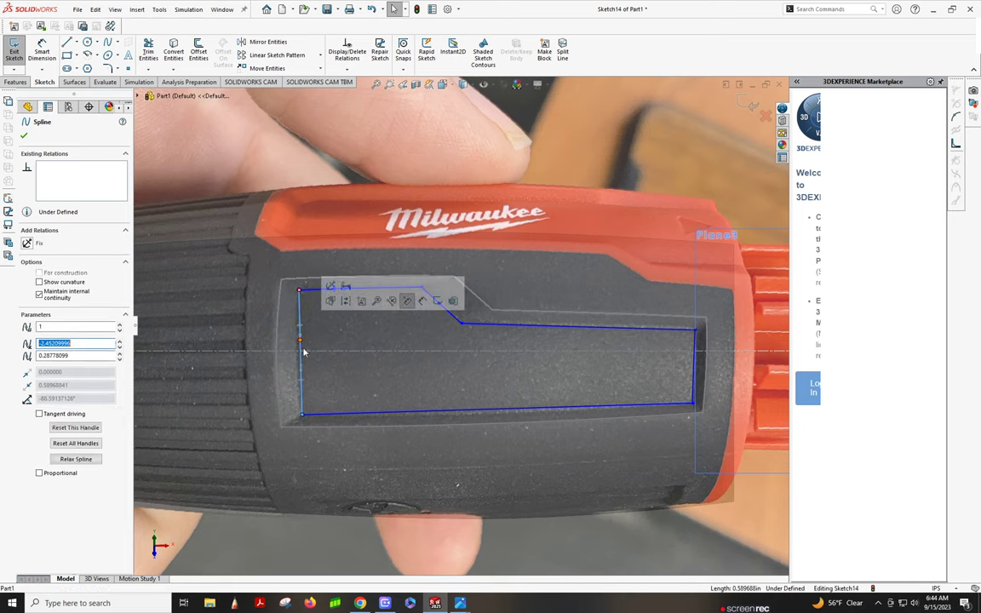
left_click_drag(300, 342, 297, 343)
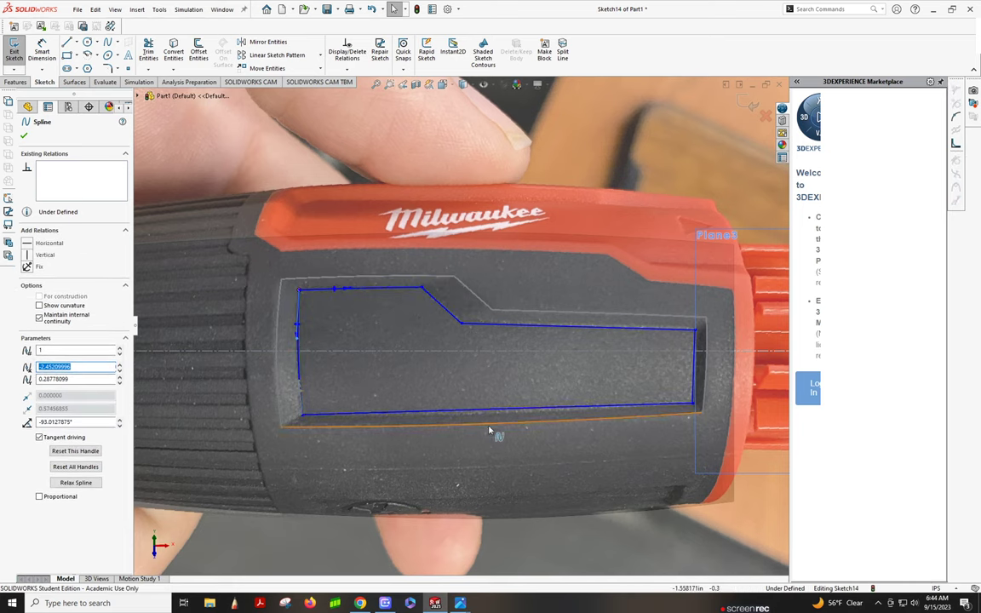
left_click(456, 412)
left_click_drag(458, 413, 459, 416)
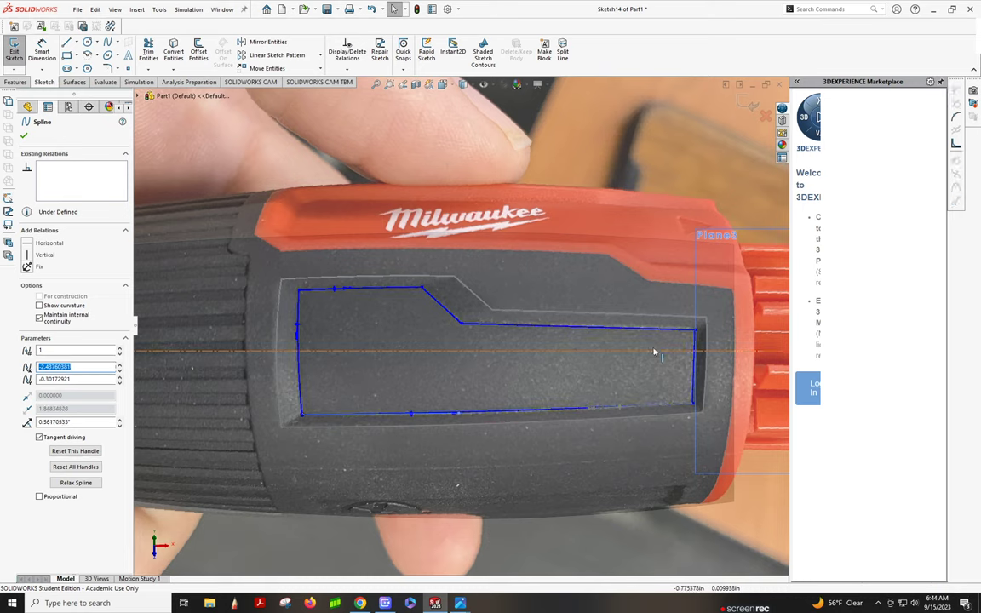
left_click(694, 374)
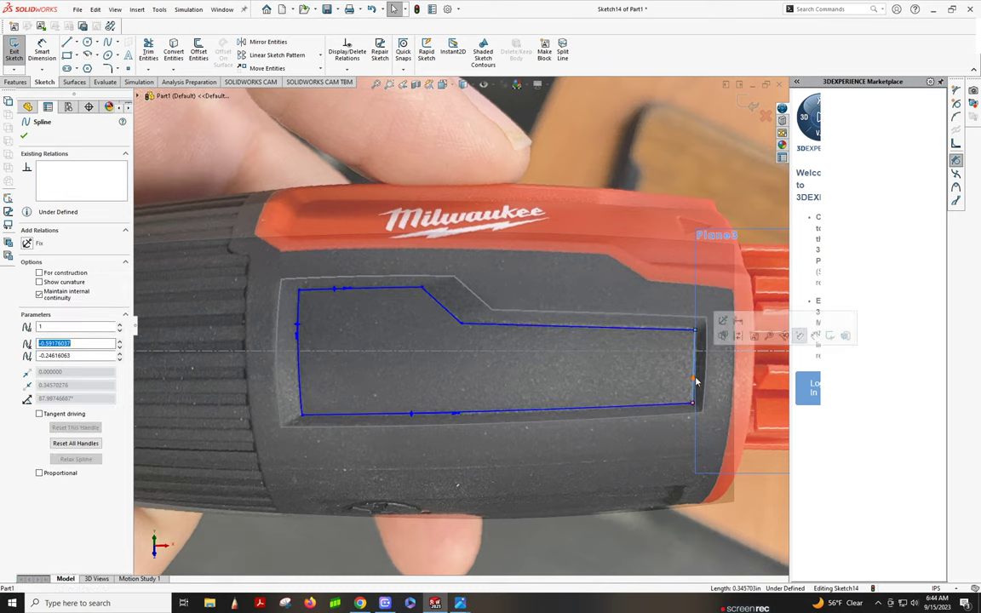
left_click(623, 331)
left_click(602, 331)
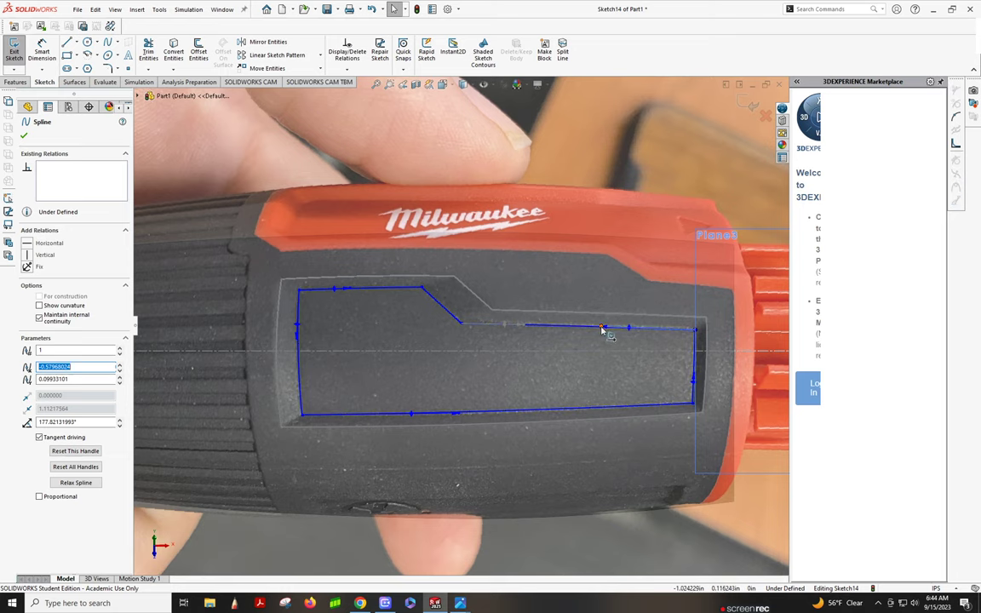
scroll(459, 322, "up", 3)
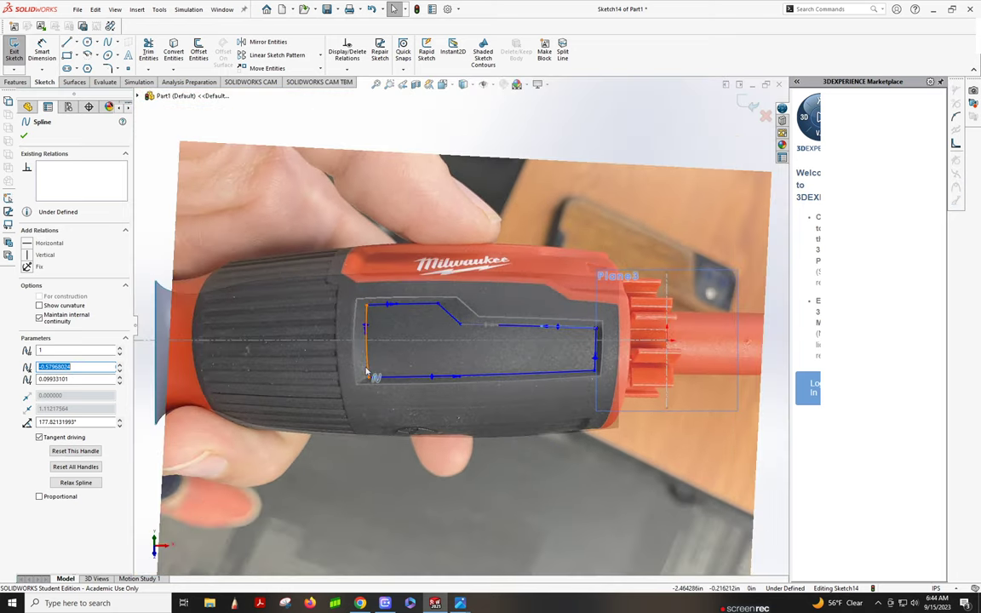
scroll(356, 349, "down", 3)
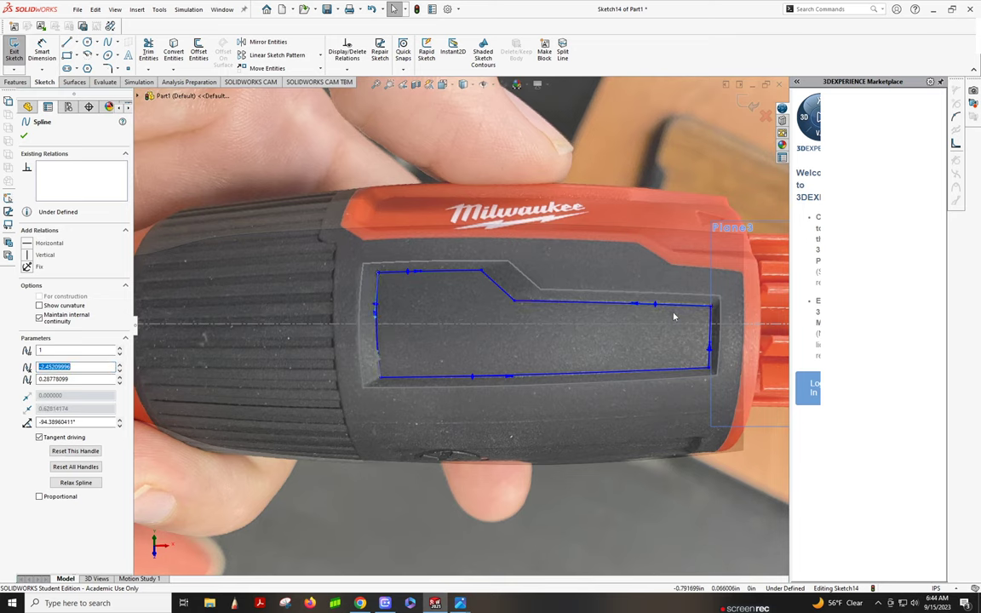
Close Sketch14 and hide the reference photo sketch Sketch12
left_click(750, 105)
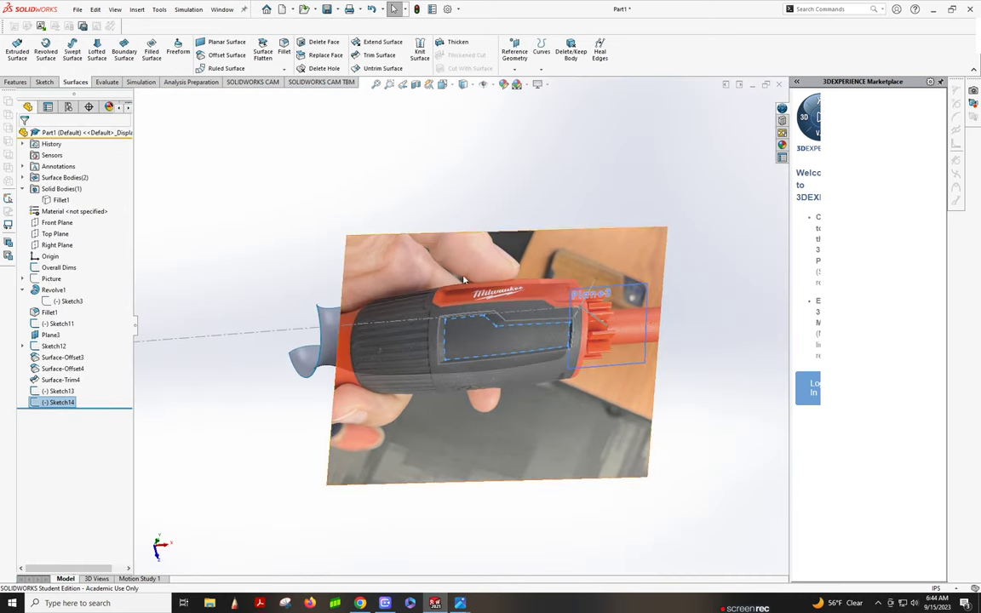
key("Escape")
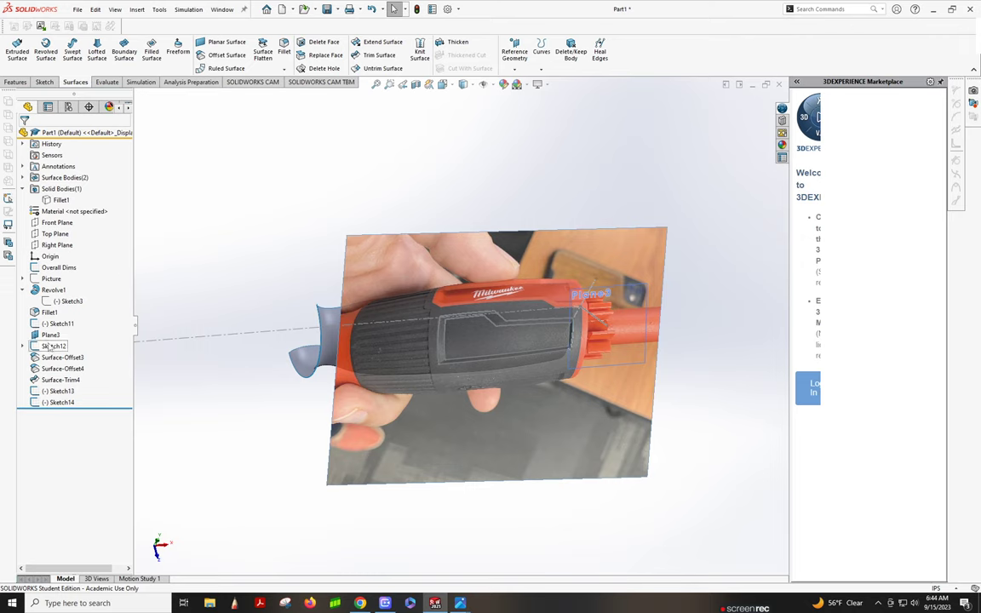
right_click(49, 347)
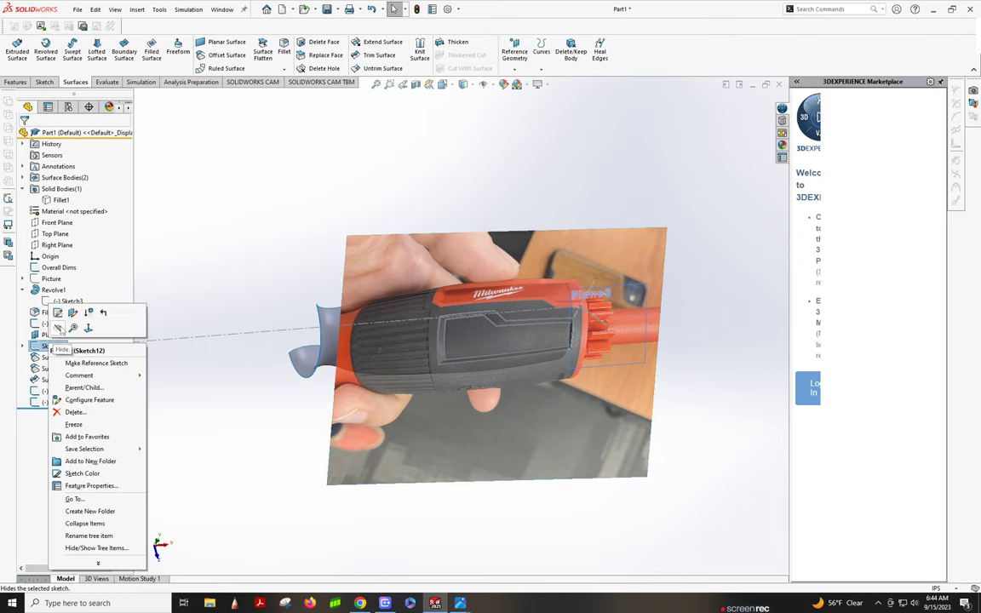
left_click(55, 315)
middle_click_drag(464, 343, 460, 315)
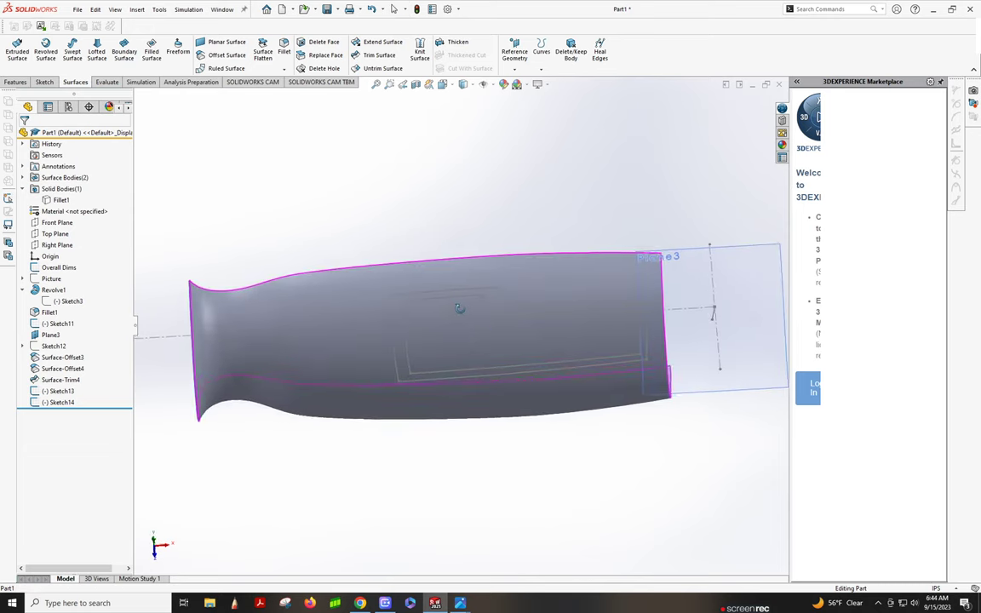
Rename Sketch12 to 'Champfer pic' and select the handle surface body
right_click(52, 347)
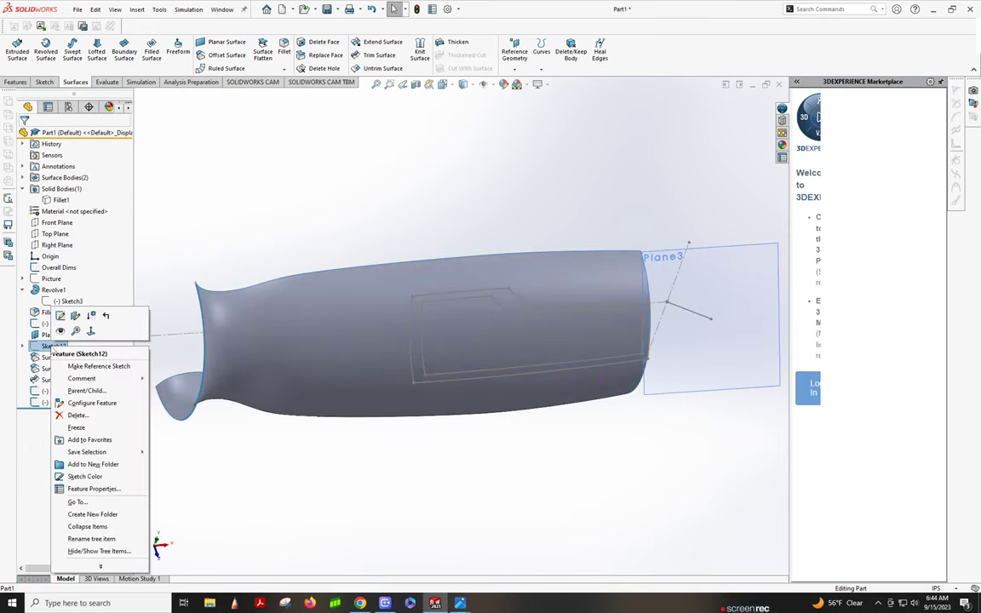
left_click(78, 539)
type("Champfer pic")
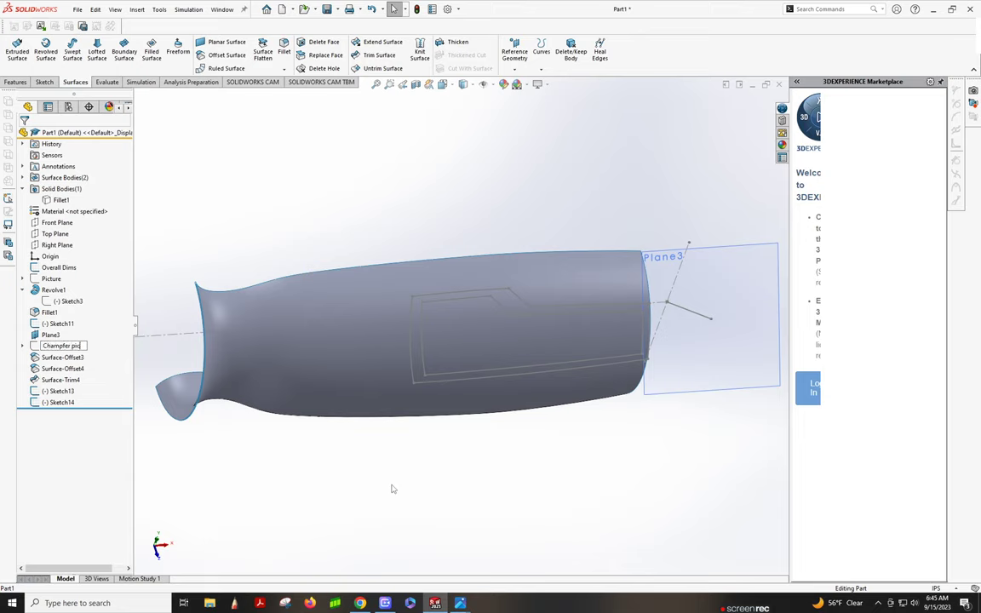
key("Return")
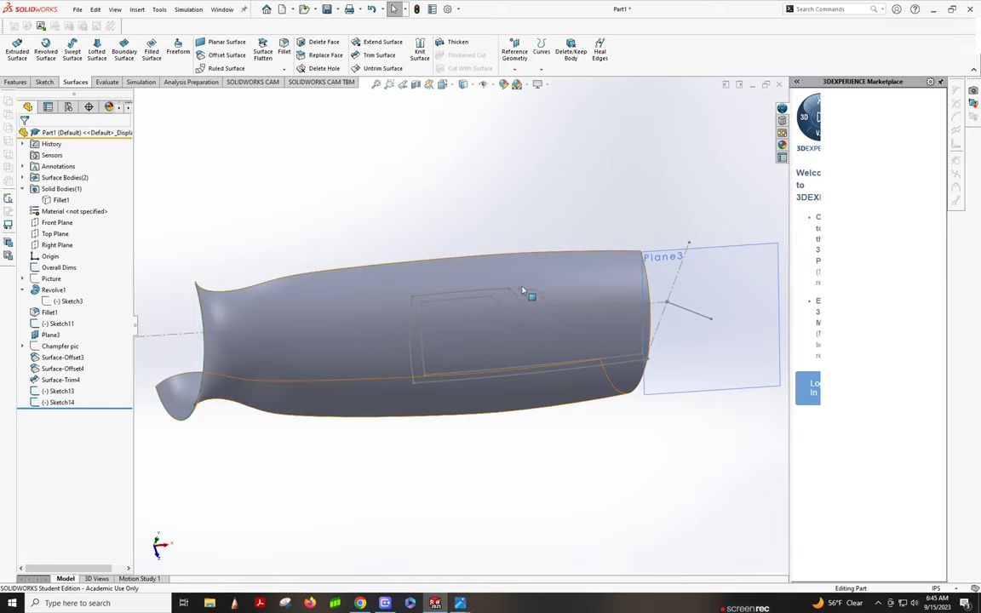
middle_click_drag(511, 280, 526, 301)
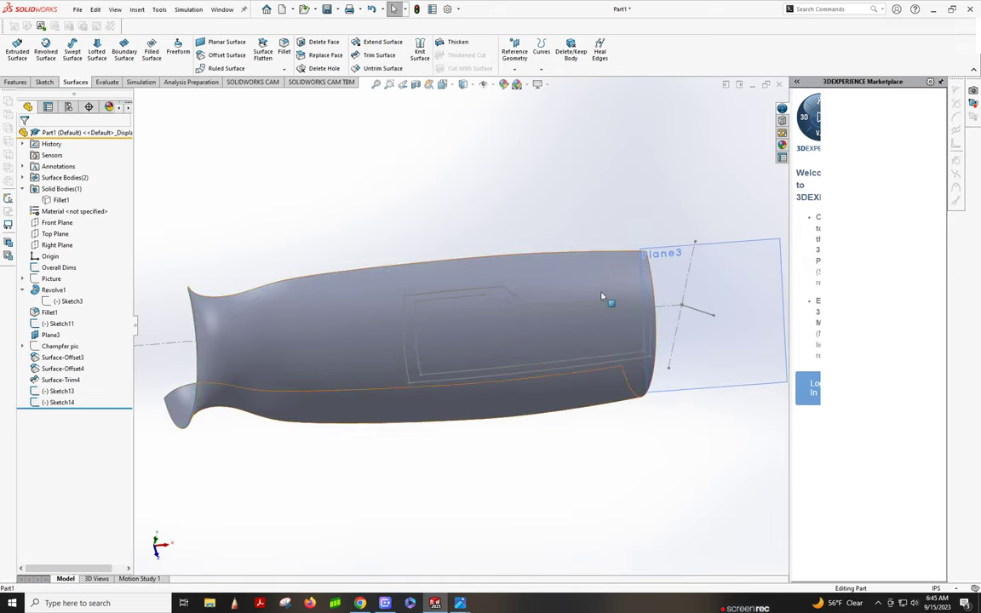
left_click(398, 370)
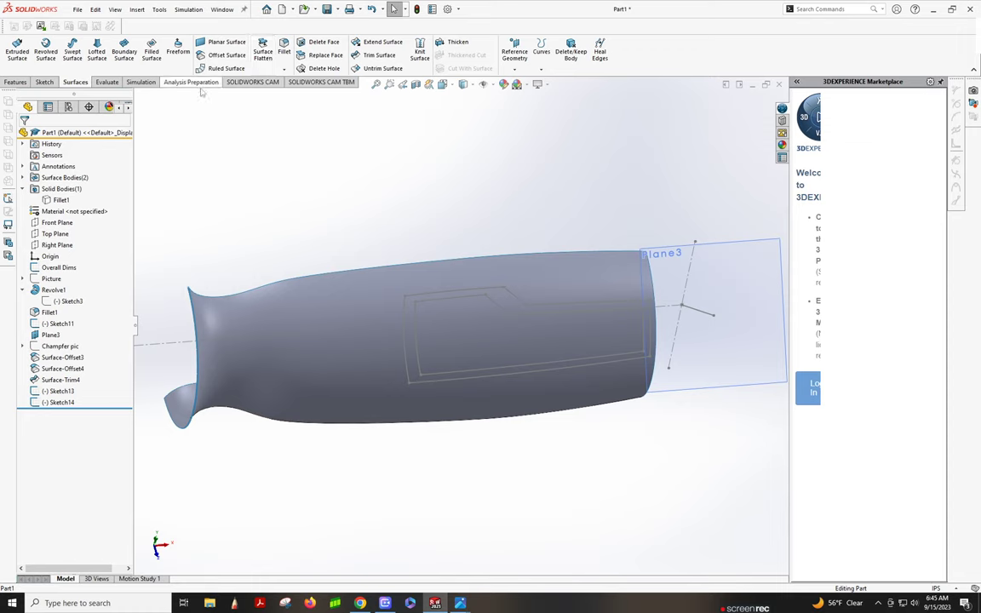
Trim the handle surface with Sketch13, keeping the chosen piece as Surface-Trim5
left_click(378, 54)
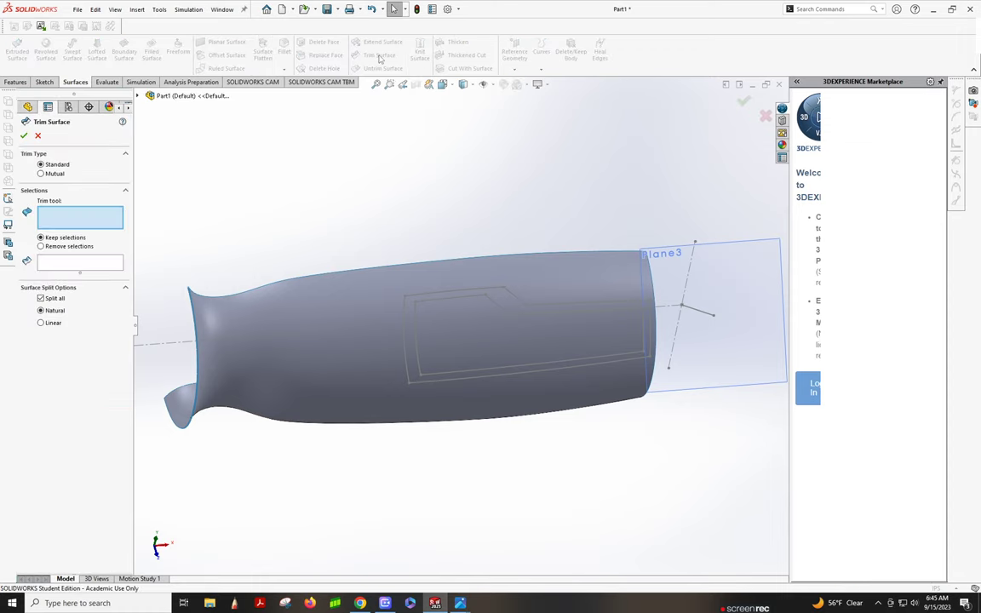
left_click(477, 290)
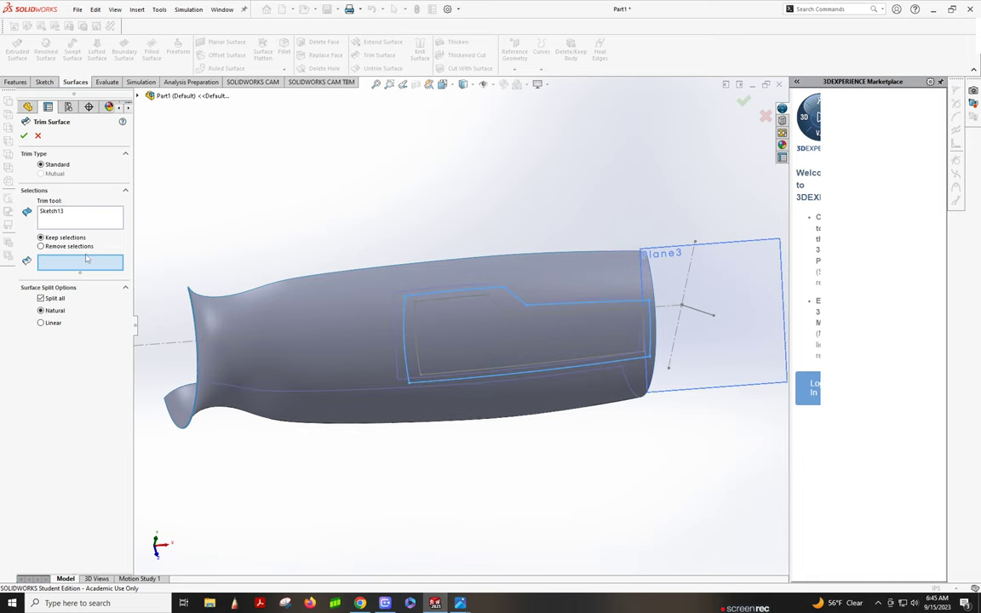
left_click(276, 340)
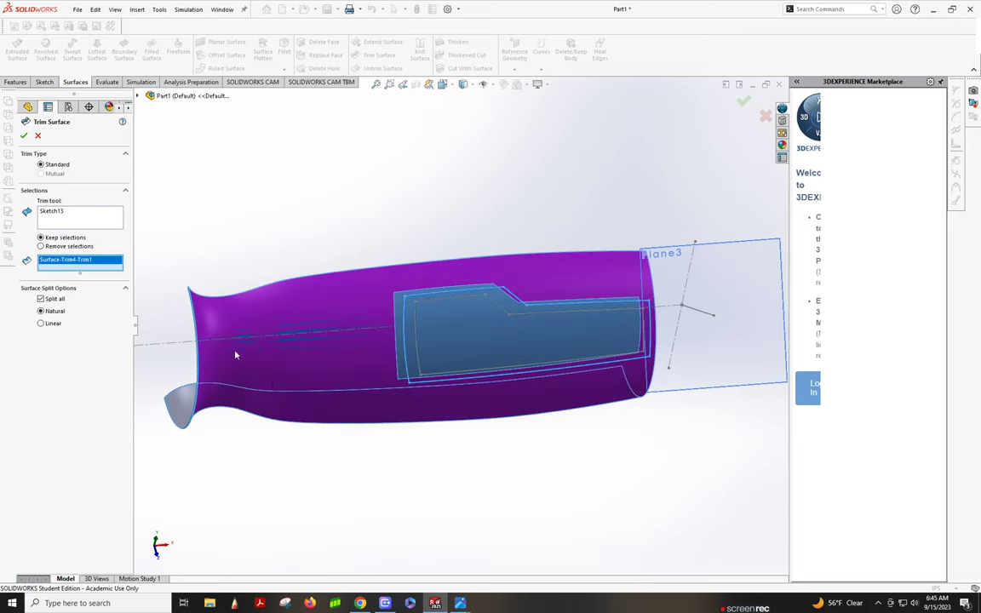
left_click(24, 135)
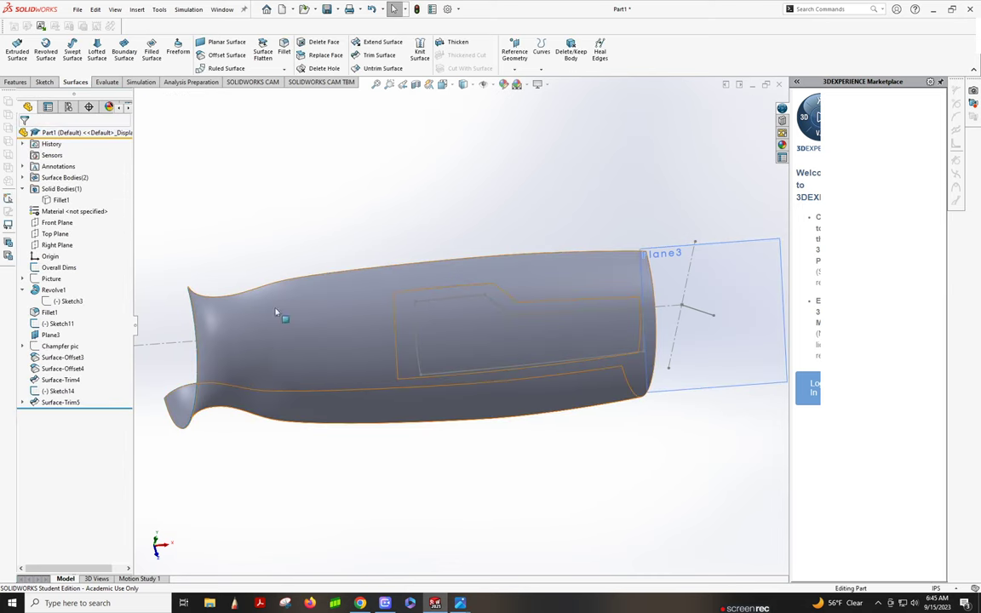
Trim the surface again with Sketch14 as Surface-Trim6, keeping the inner face
left_click(297, 331)
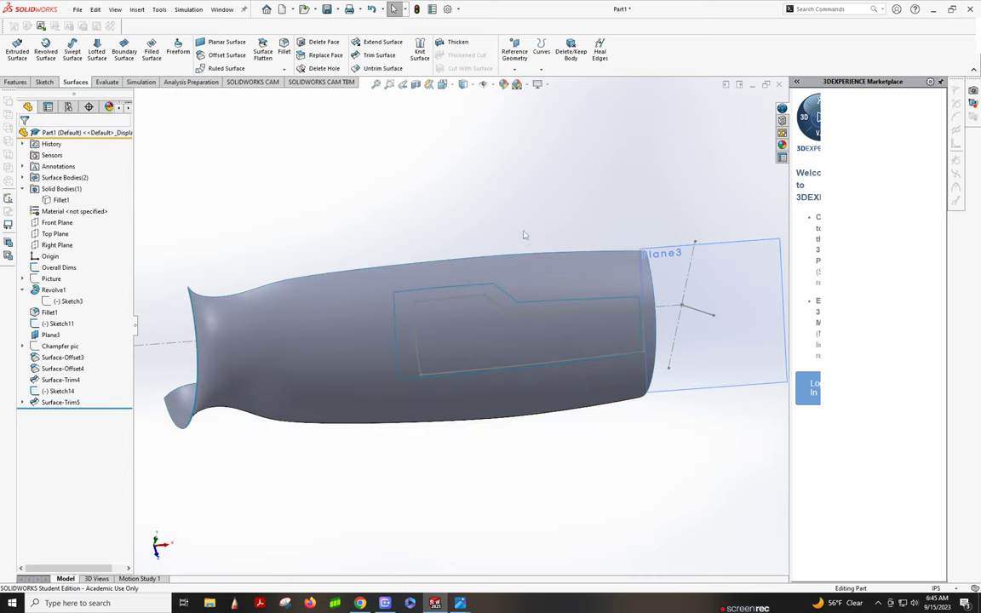
left_click(379, 54)
left_click(447, 303)
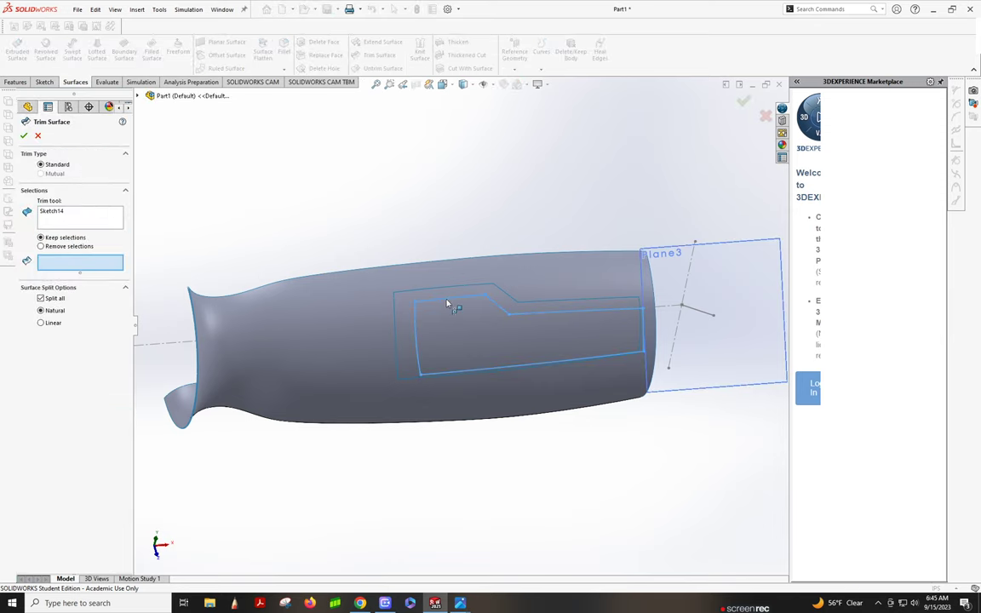
left_click(461, 344)
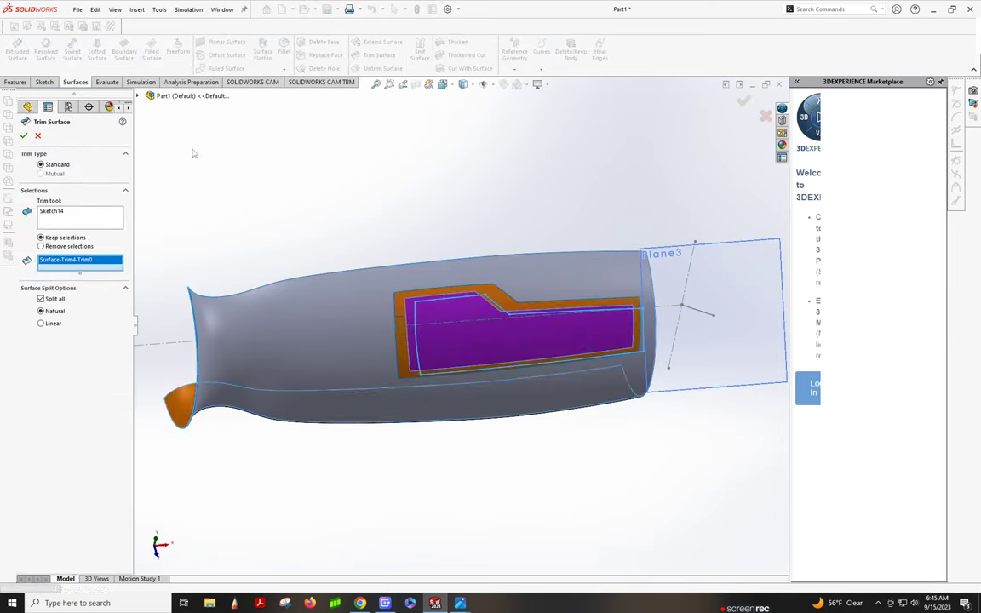
left_click(24, 135)
Inspect the cutout and hide Plane3
scroll(553, 317, "down", 3)
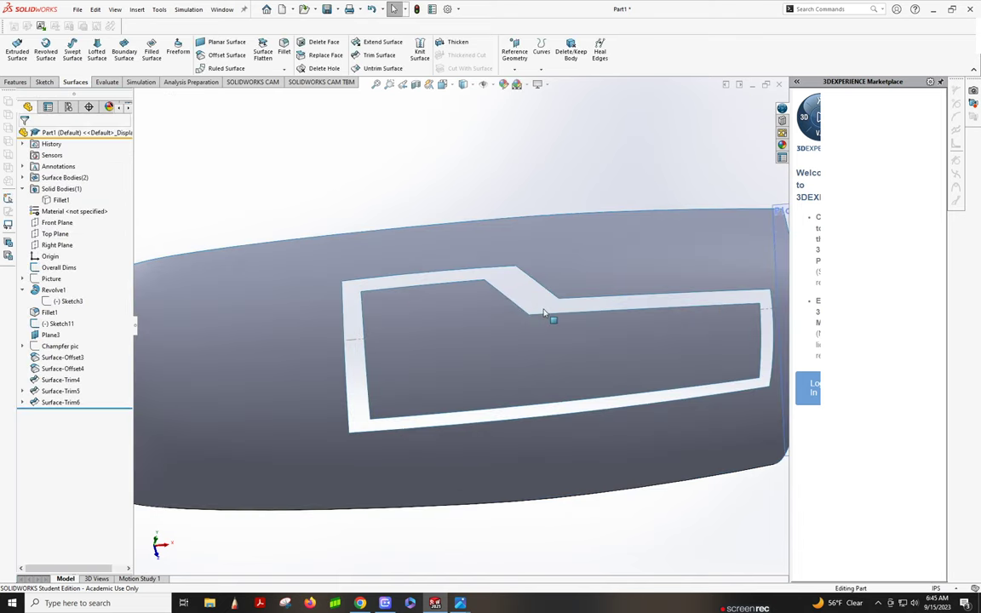
mouse_move(554, 318)
middle_mouse_down()
mouse_move(609, 193)
mouse_move(542, 315)
middle_mouse_up()
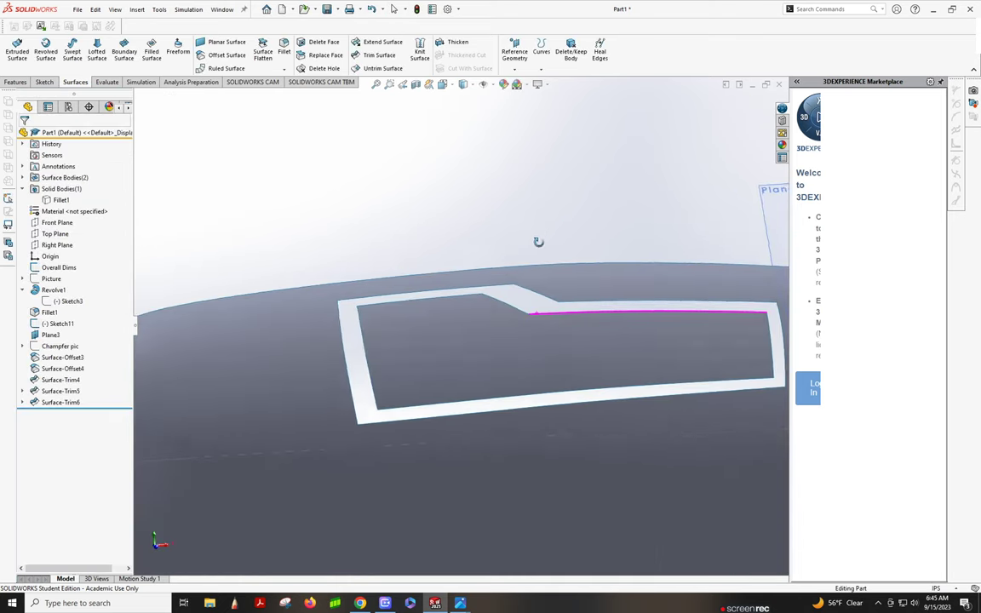
scroll(528, 296, "up", 3)
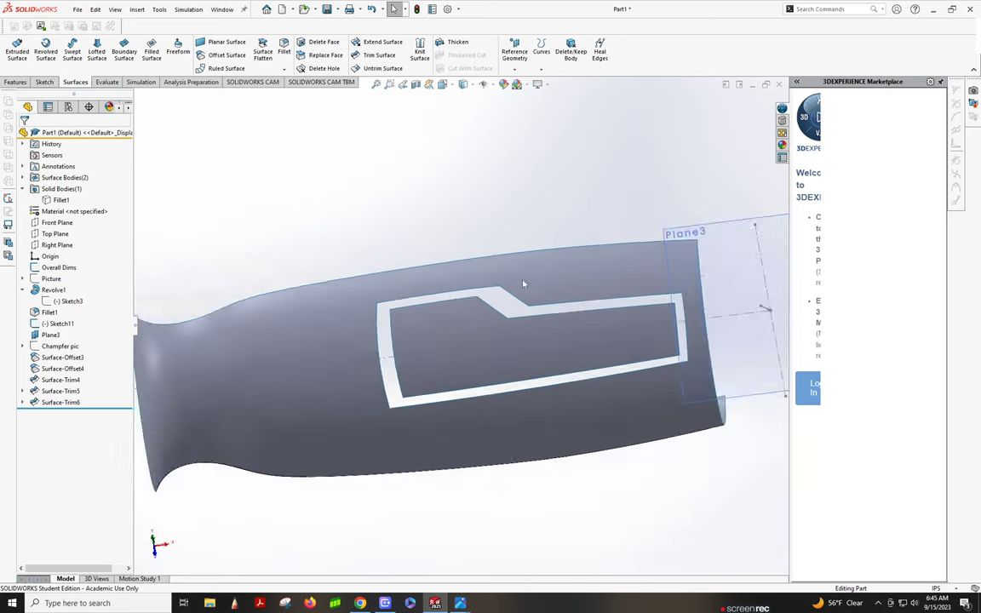
scroll(593, 322, "down", 3)
right_click(760, 183)
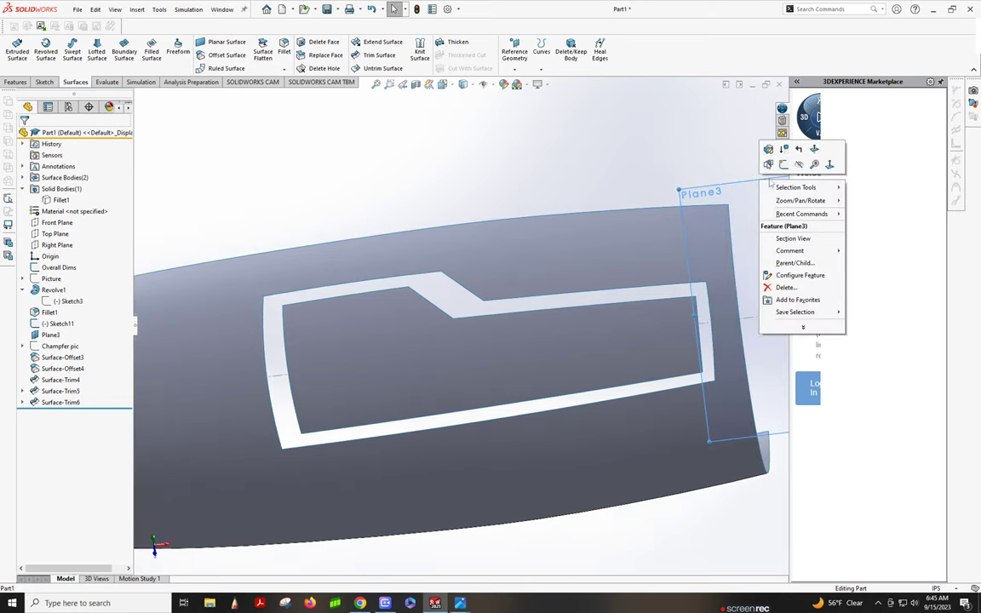
left_click(781, 162)
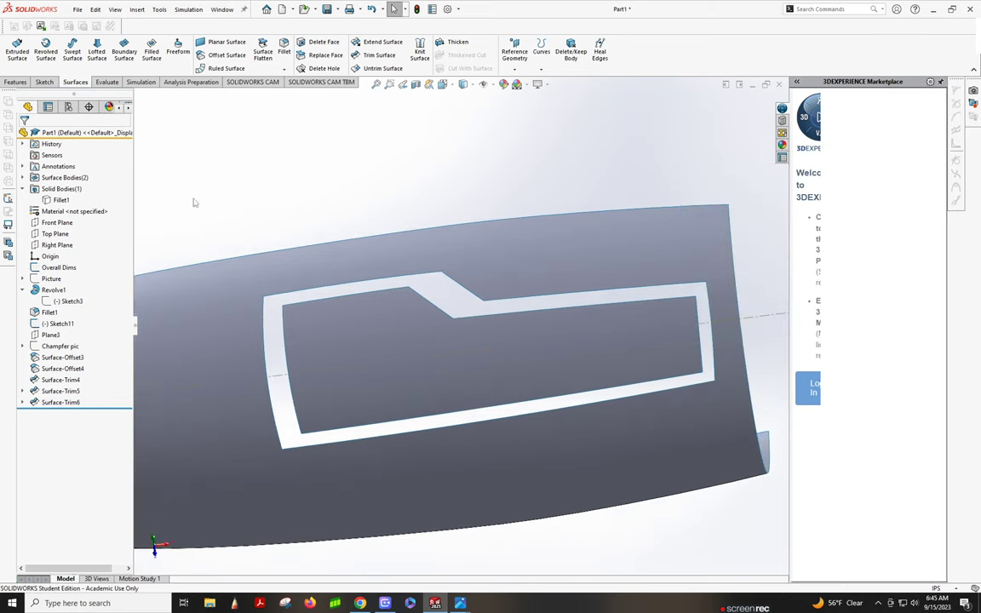
Bridge the top gap and the angled notch gap with two boundary surfaces
left_click(124, 49)
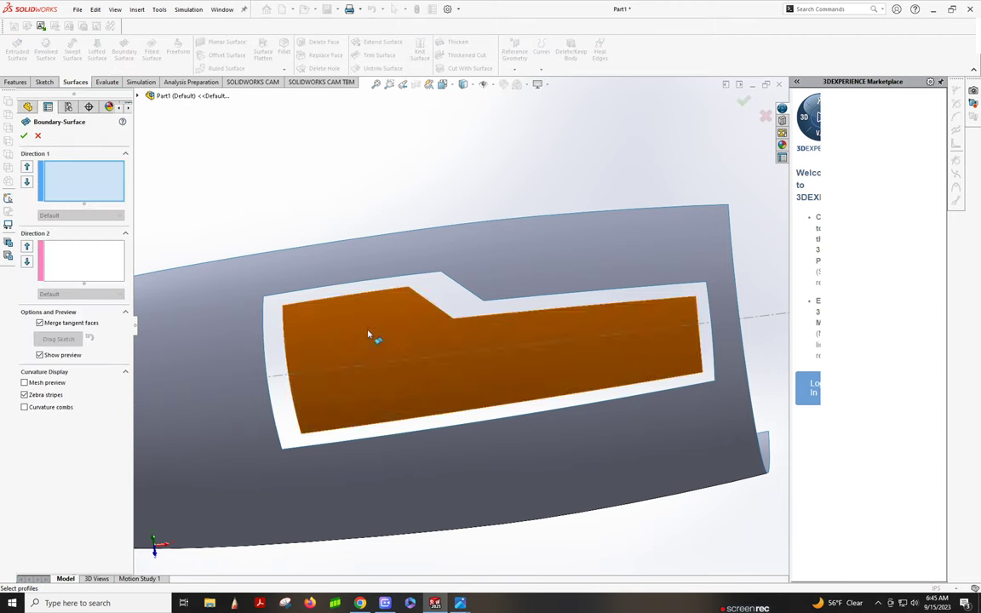
left_click(304, 305)
left_click(297, 296)
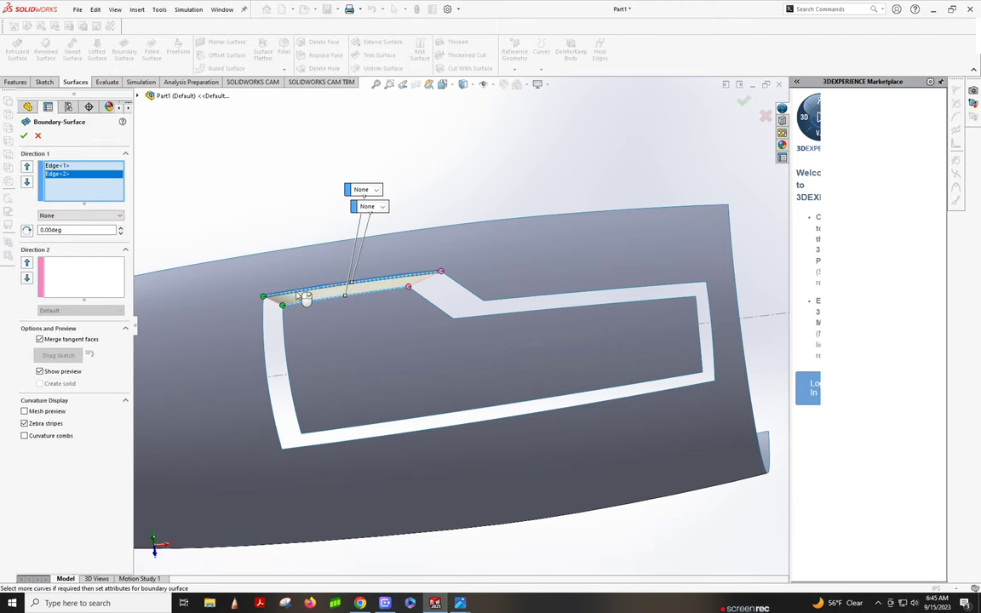
left_click(24, 137)
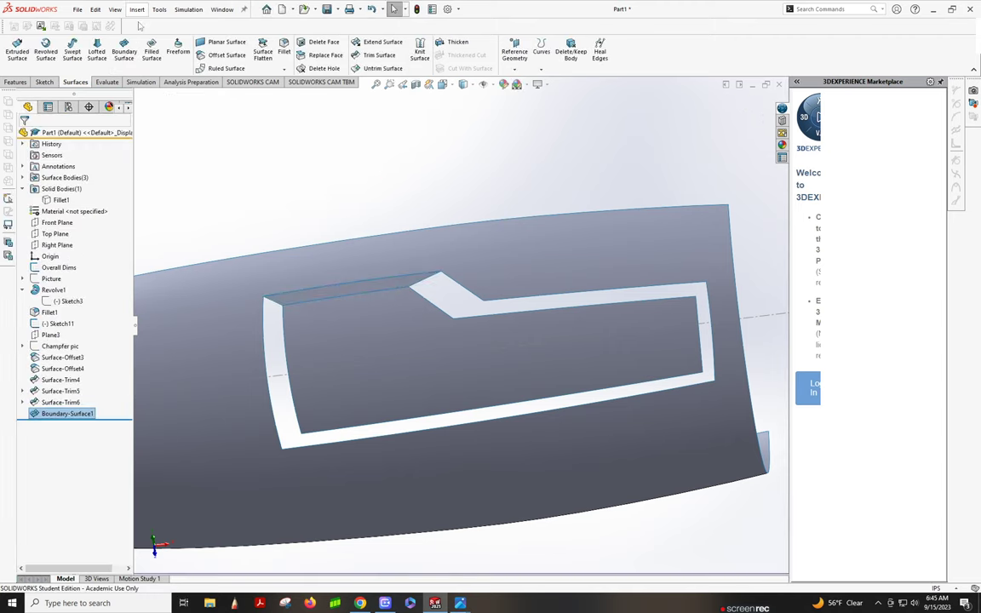
left_click(123, 48)
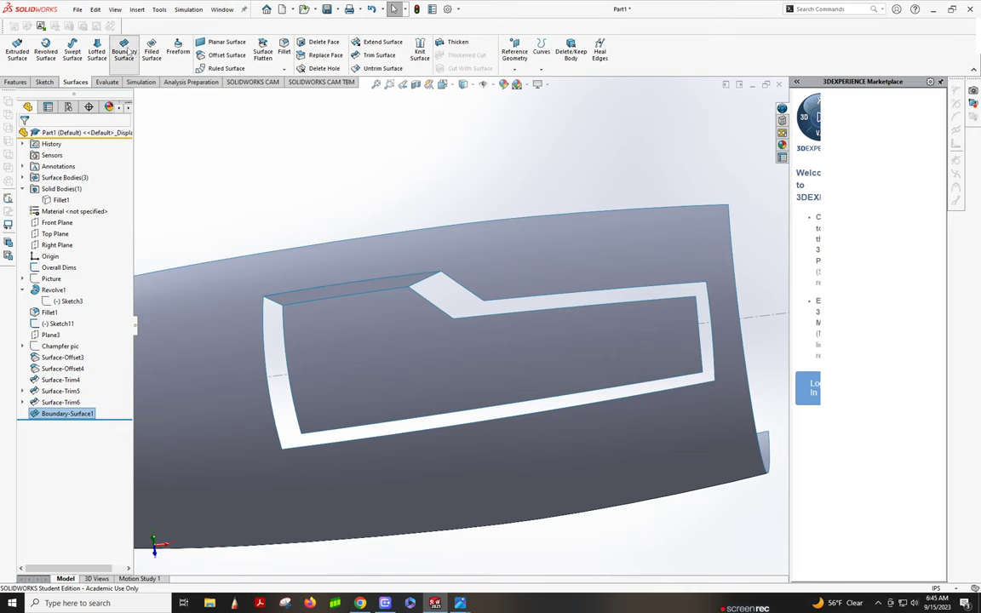
left_click(415, 293)
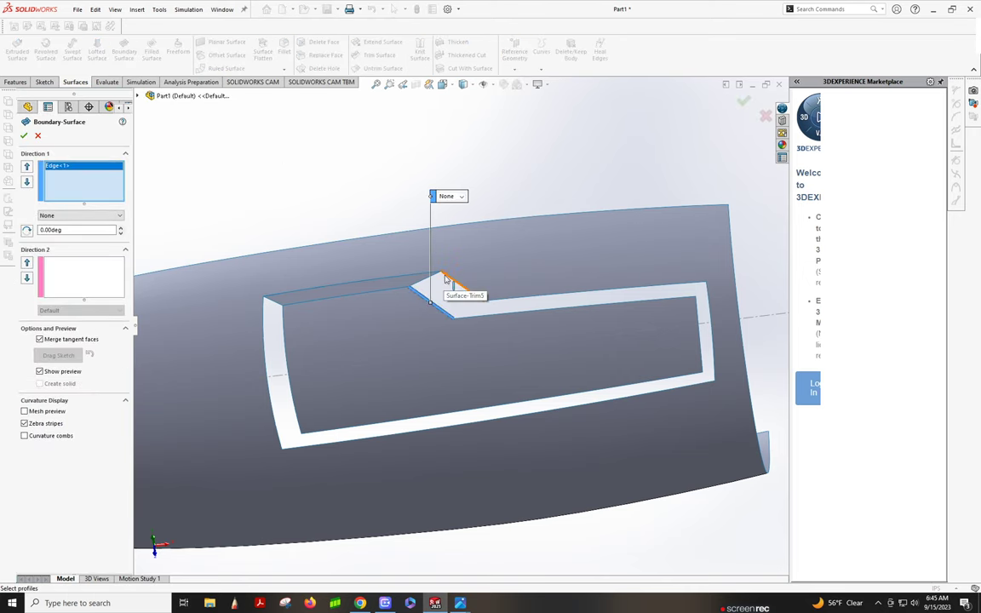
left_click(444, 279)
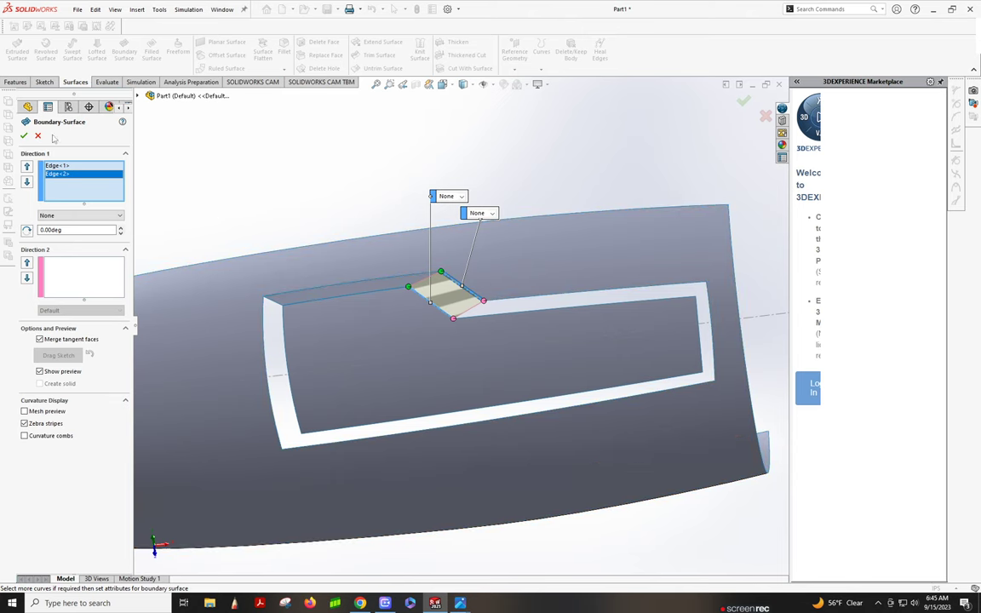
left_click(24, 136)
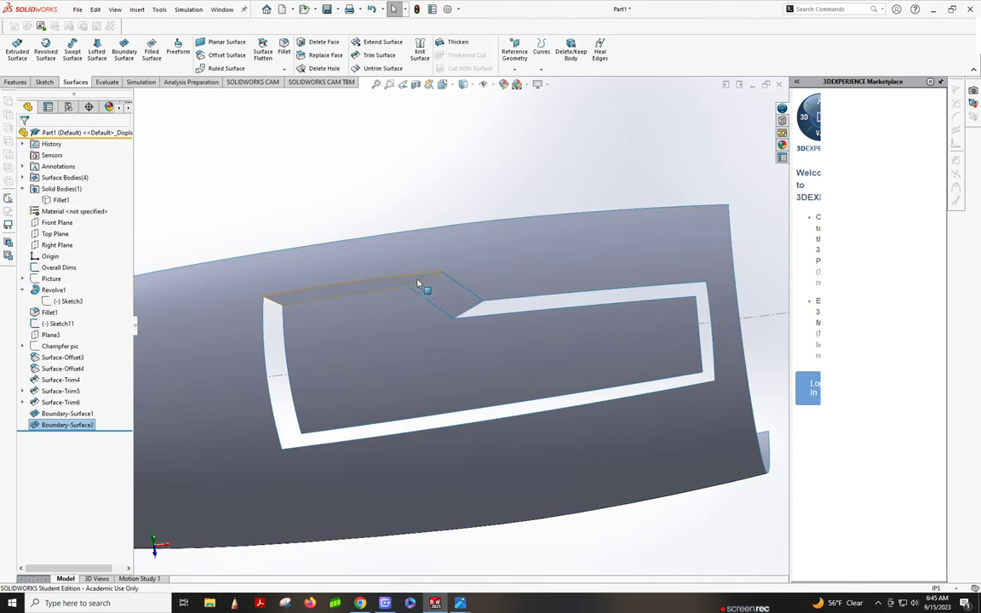
Add boundary surfaces filling the recess's upper-right wall and bottom wall
scroll(434, 292, "down", 3)
scroll(429, 273, "down", 2)
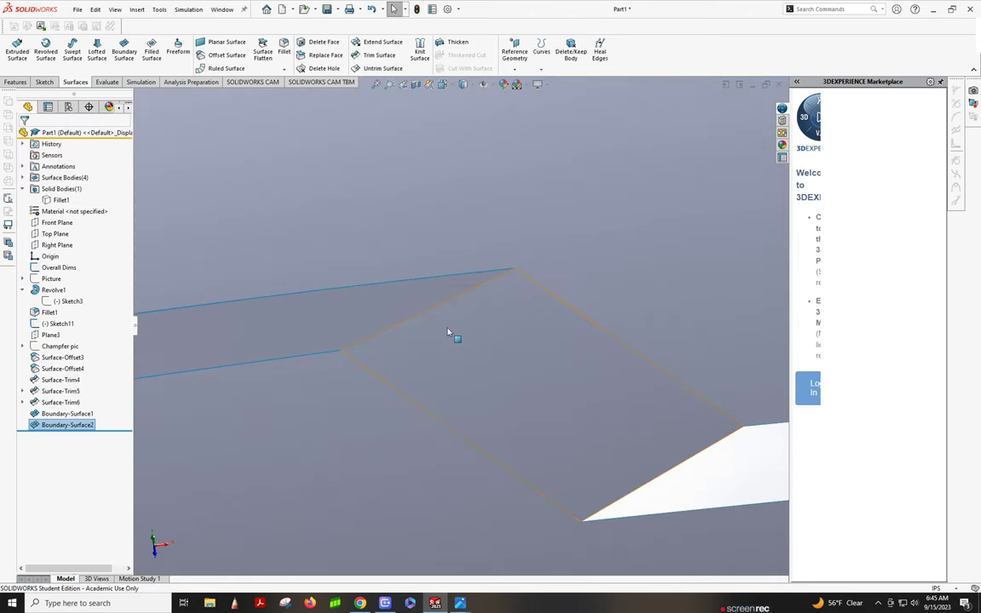
scroll(451, 335, "up", 1)
scroll(452, 332, "up", 4)
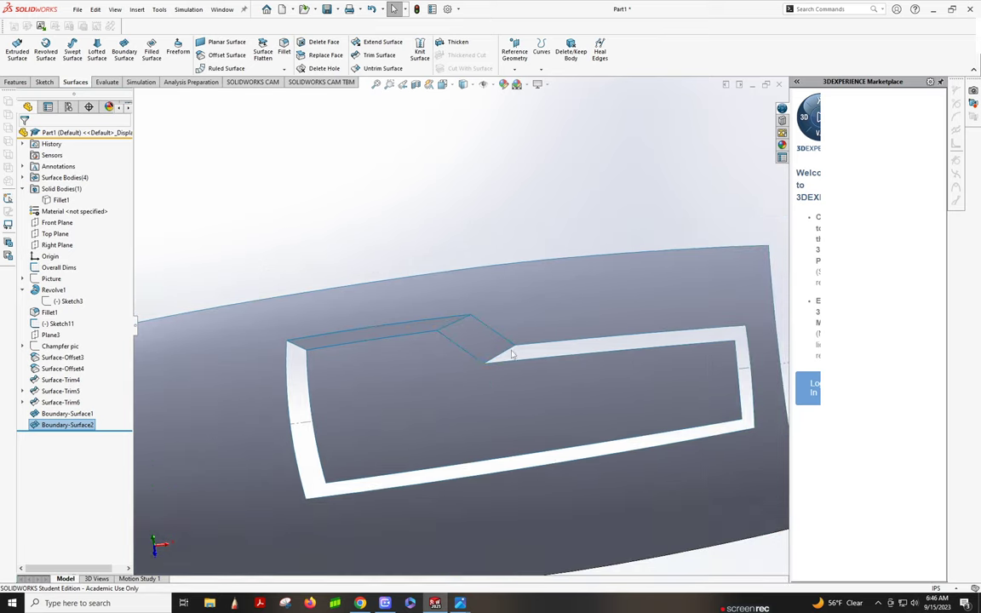
left_click(129, 45)
left_click(535, 353)
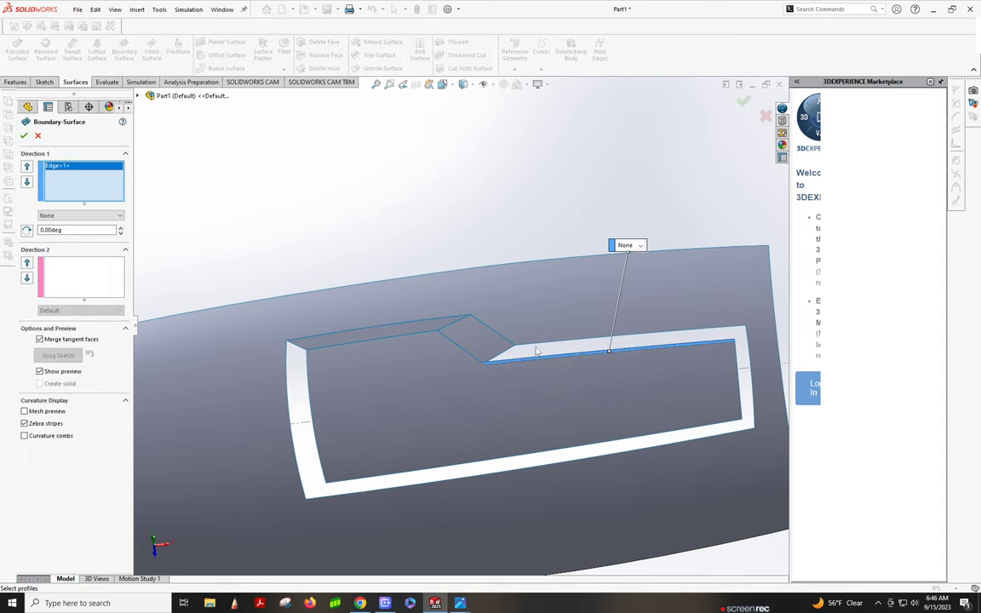
left_click(530, 344)
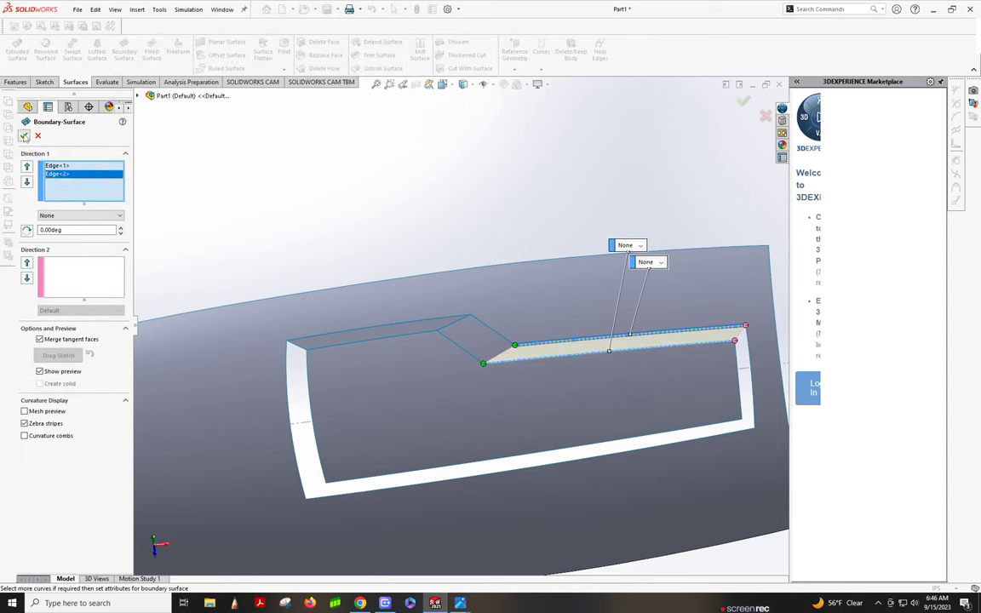
left_click(24, 137)
left_click(124, 47)
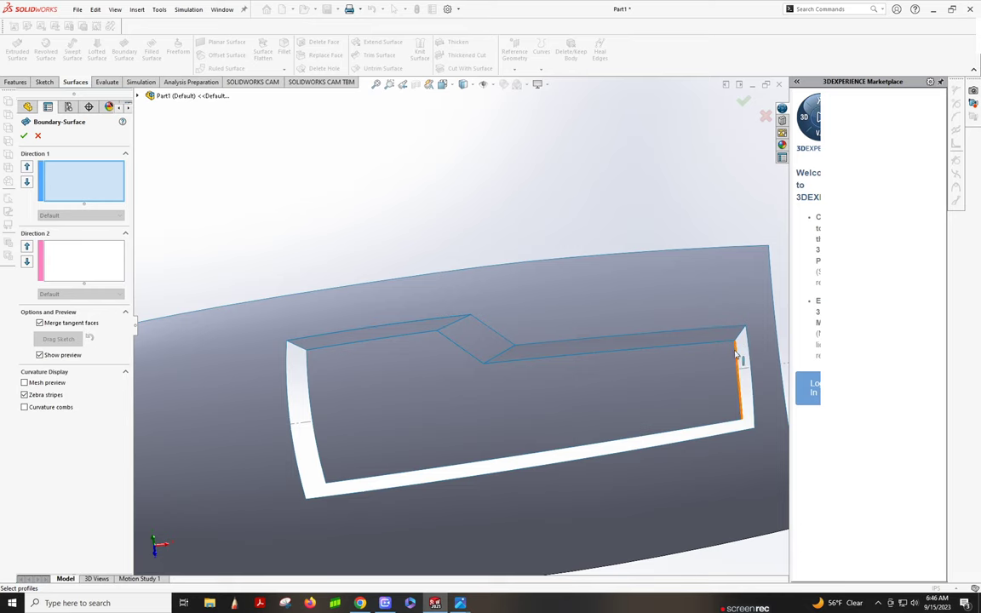
left_click(665, 436)
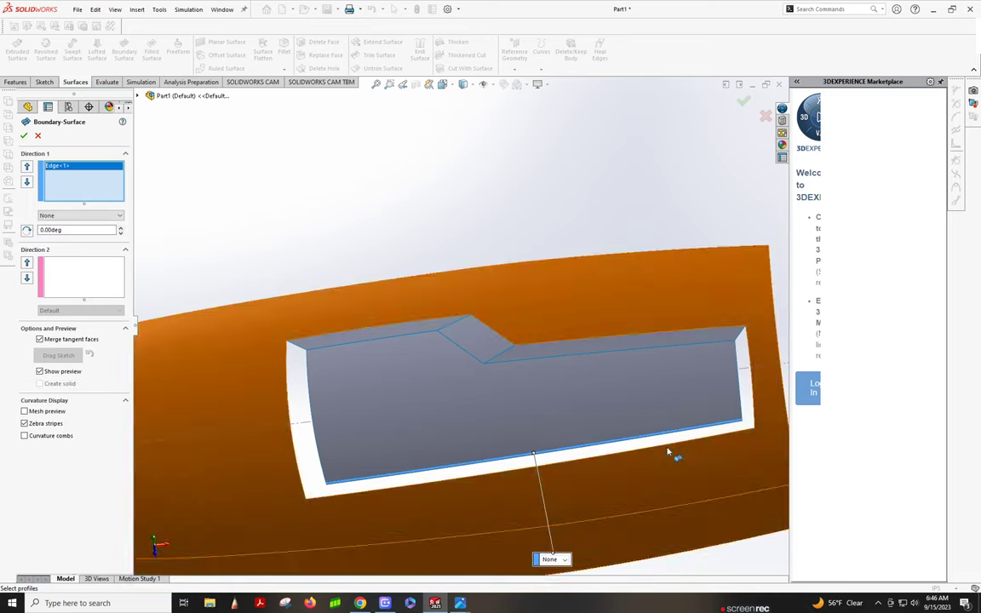
left_click(667, 444)
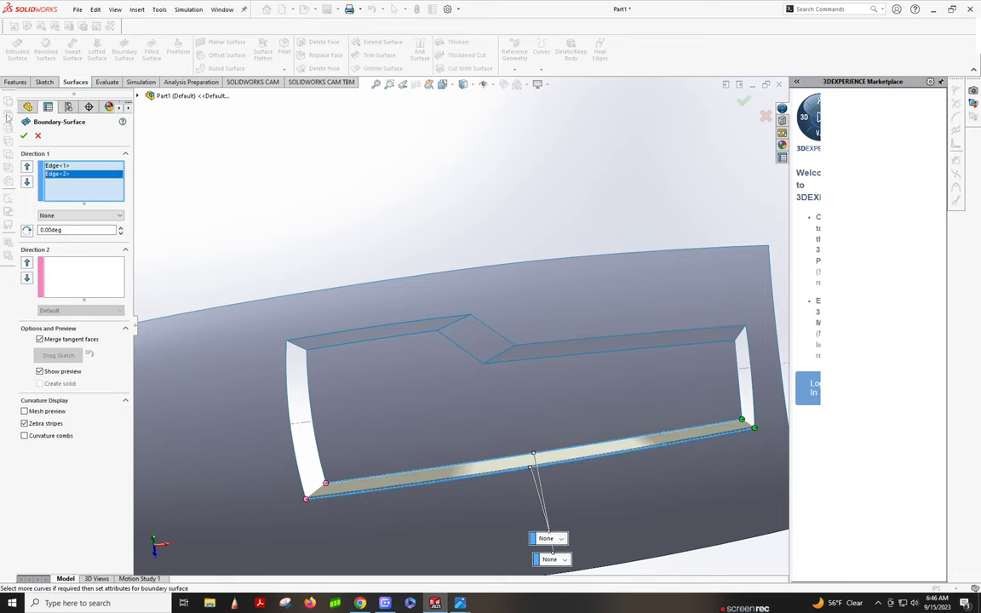
left_click(24, 136)
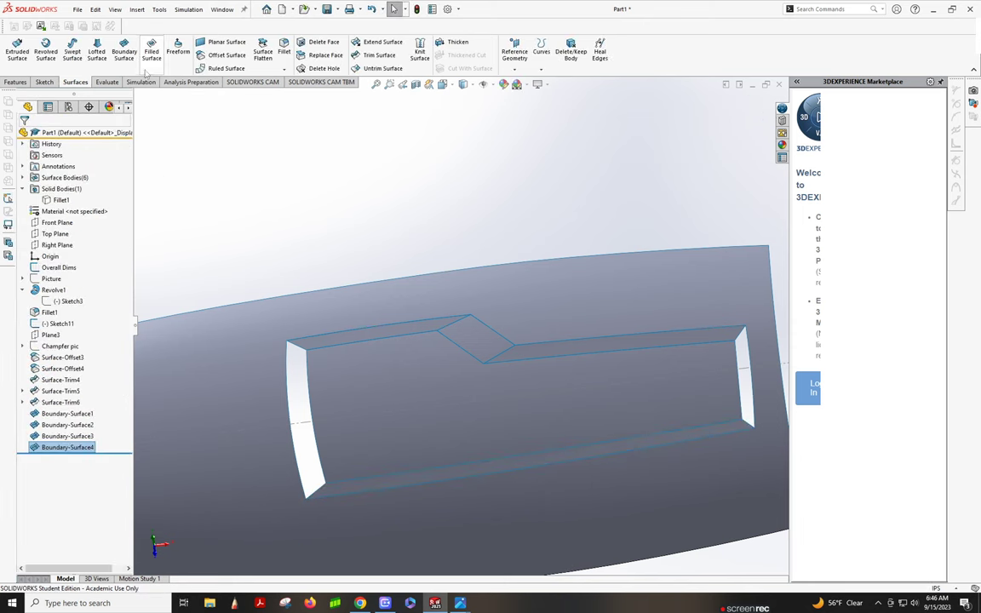
Fill the left end wall with a boundary surface using top and bottom edges as Direction 2 curves
left_click(123, 50)
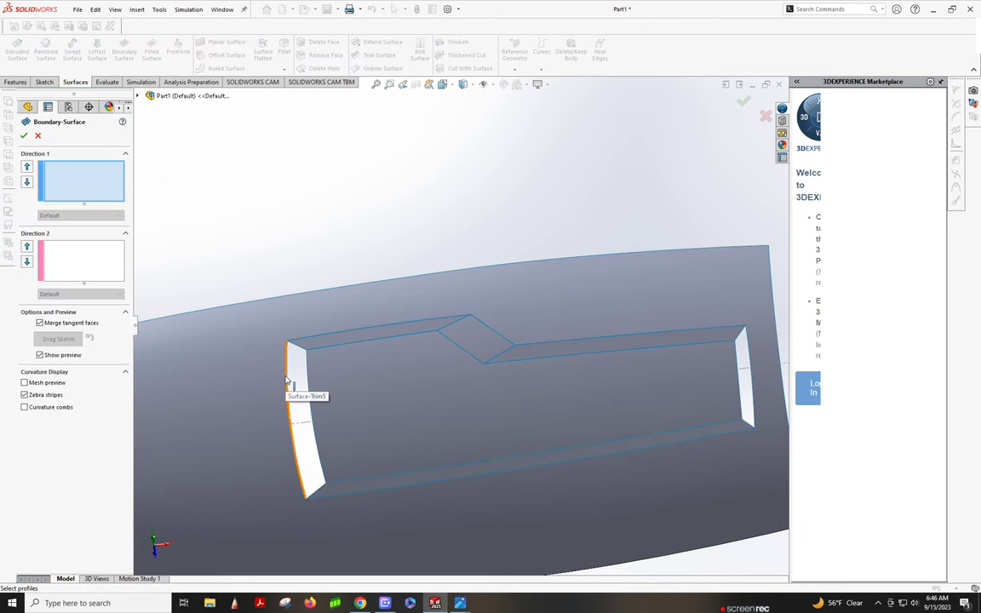
left_click(287, 381)
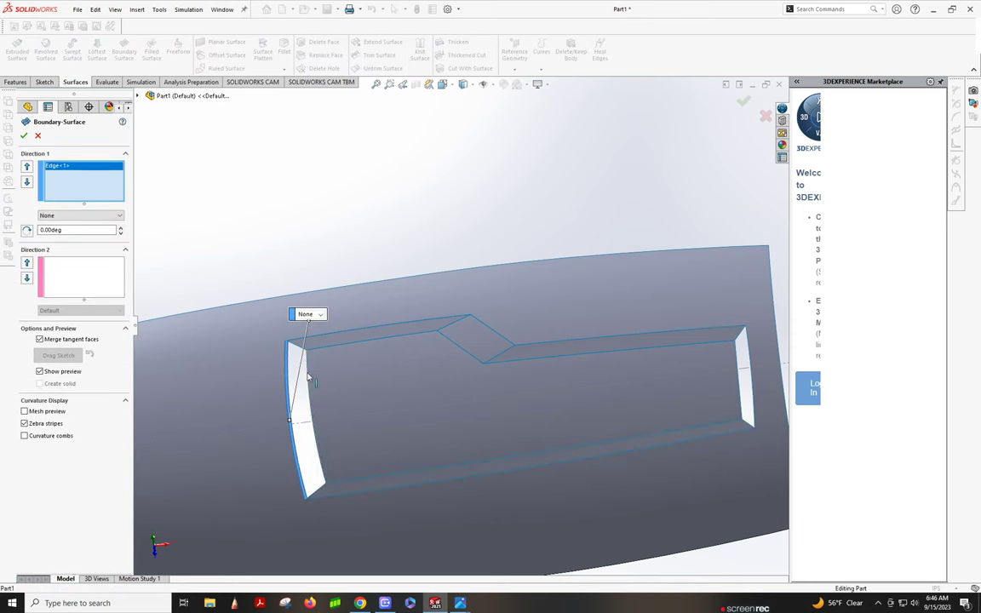
left_click(307, 375)
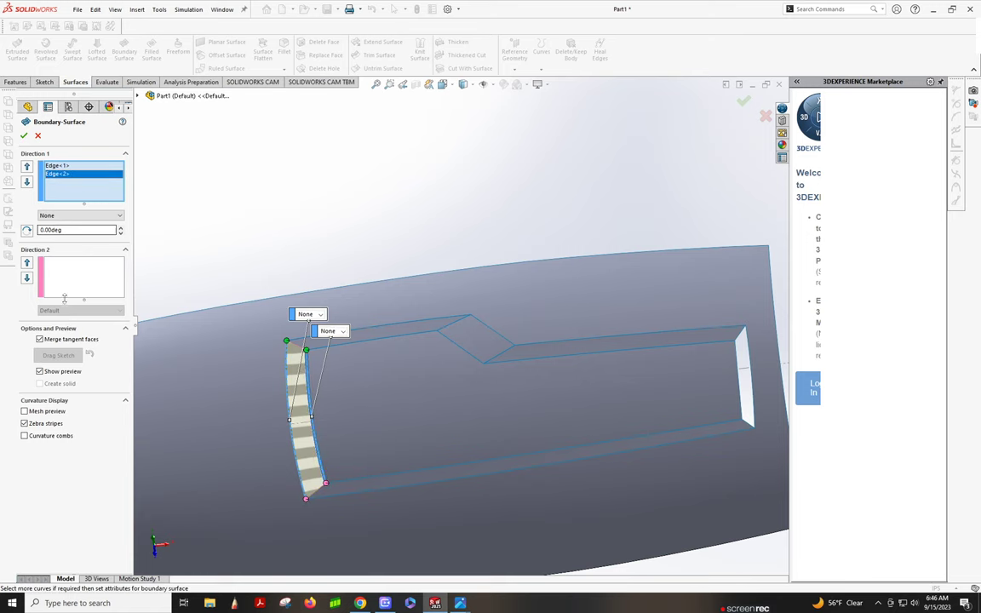
left_click(67, 282)
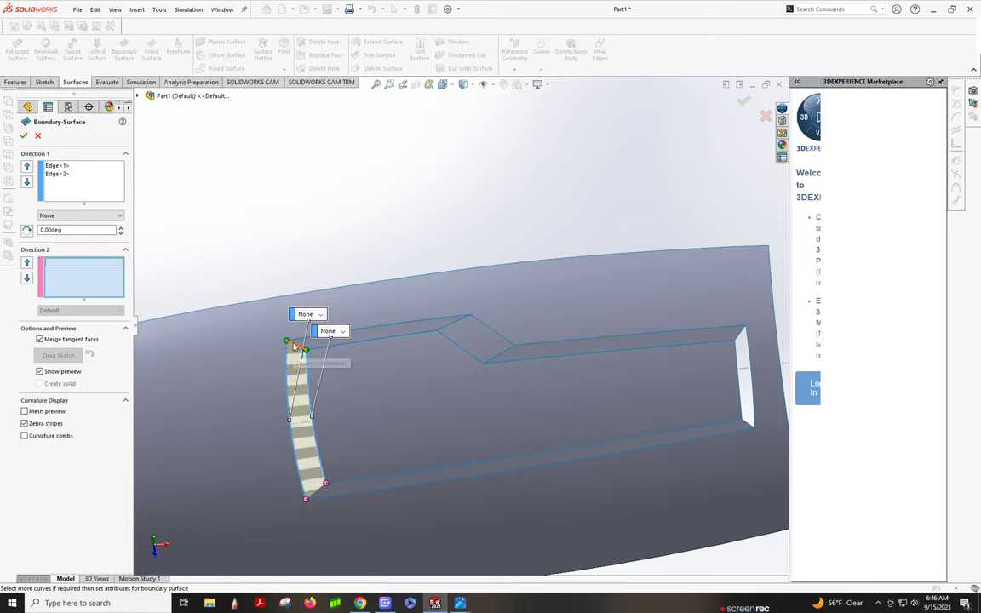
left_click(295, 344)
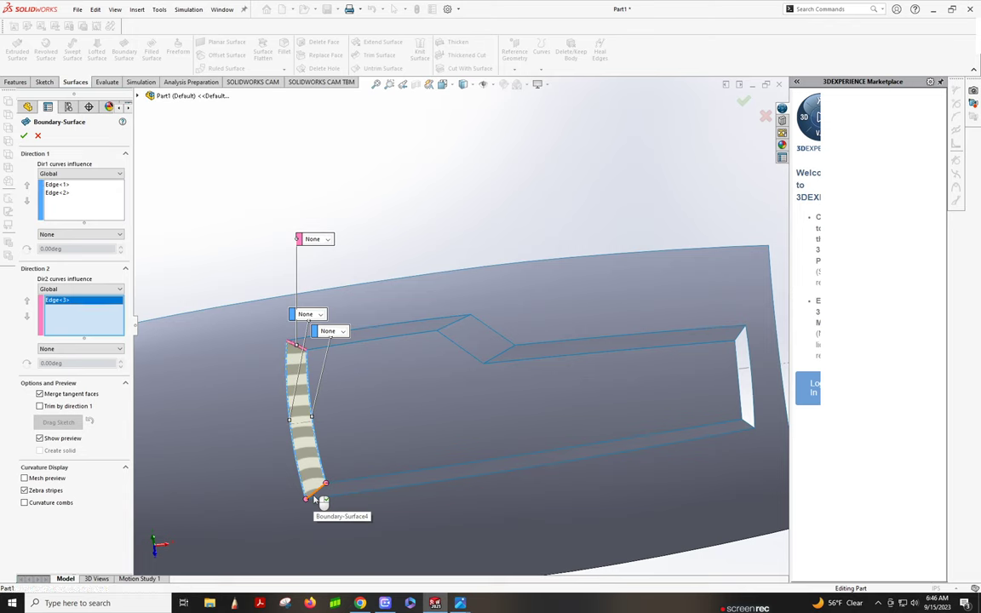
left_click(318, 499)
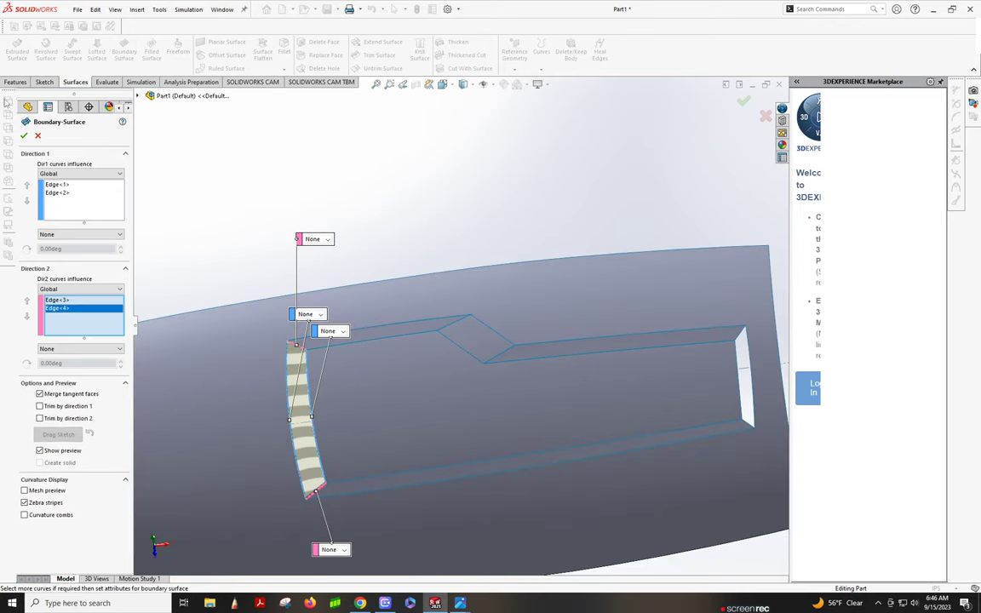
left_click(24, 136)
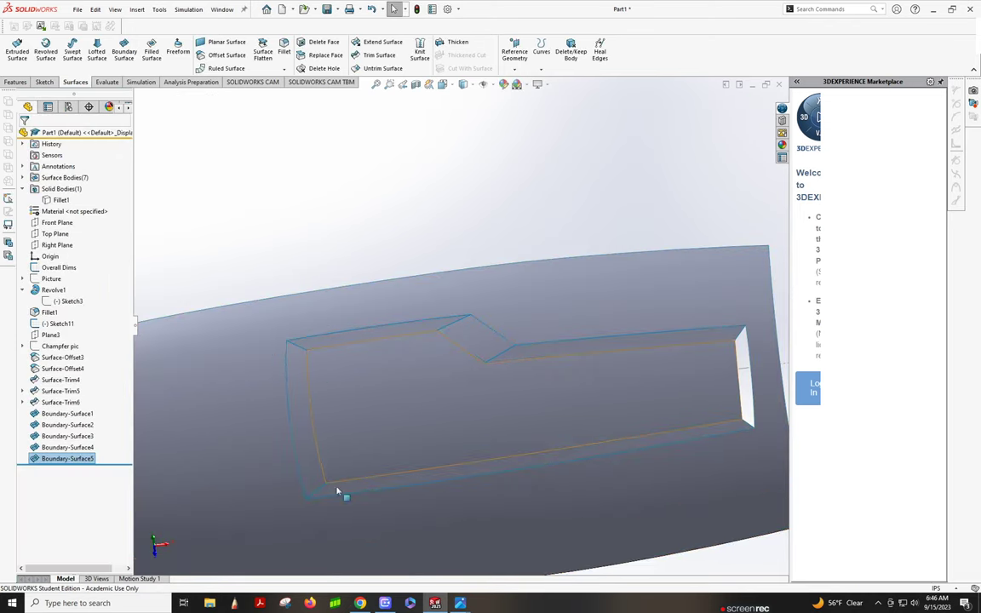
Create Boundary-Surface6 from the right end's two edges plus its top and bottom edges
scroll(739, 391, "down", 2)
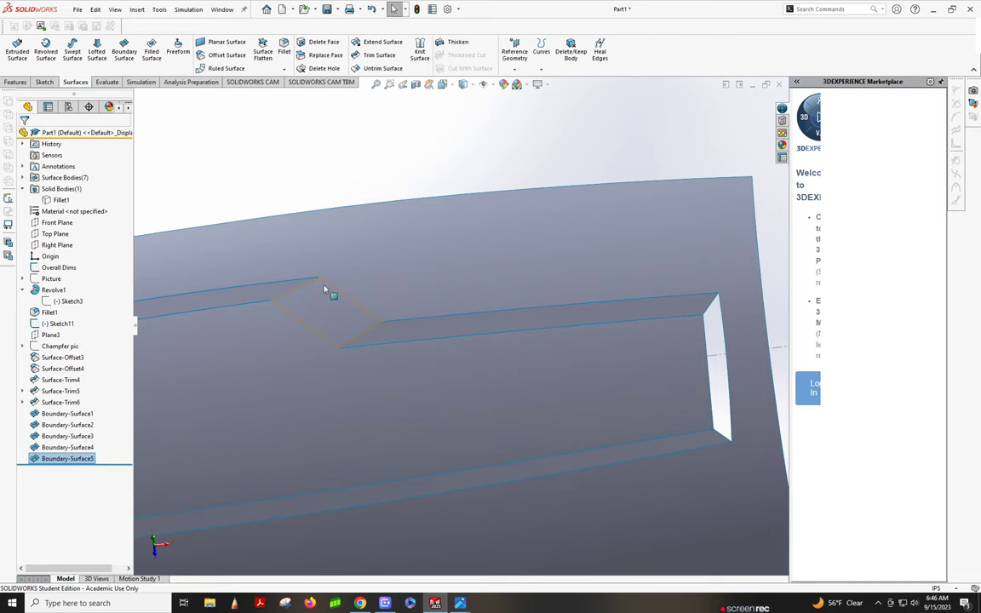
left_click(124, 46)
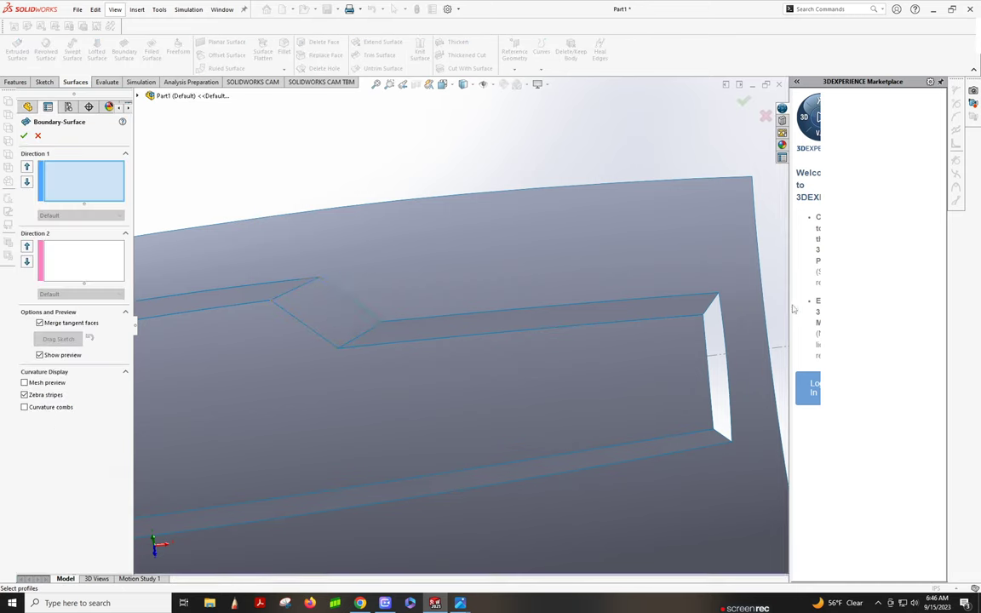
left_click(718, 319)
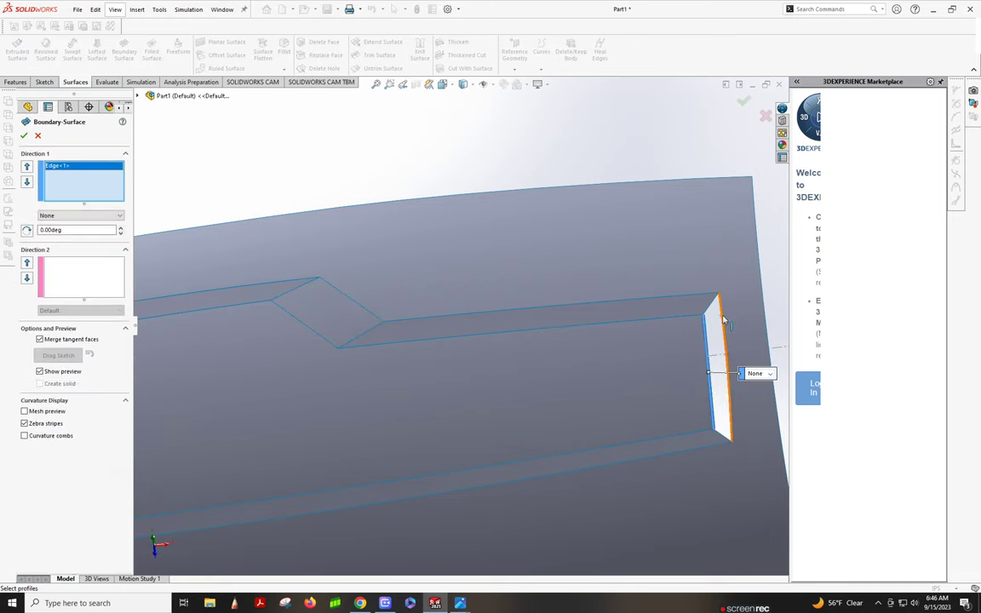
left_click(722, 324)
left_click(81, 275)
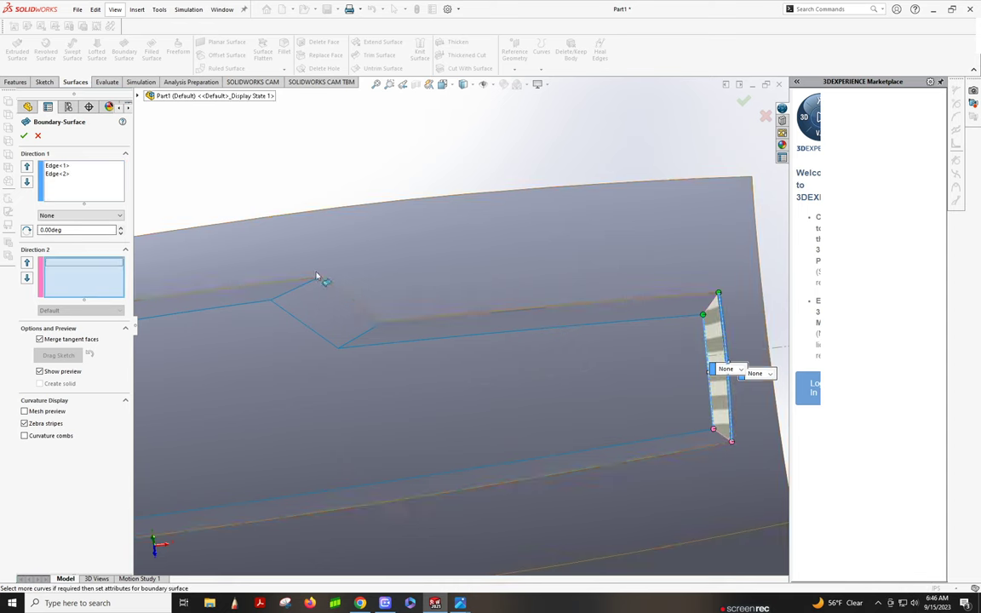
left_click(713, 304)
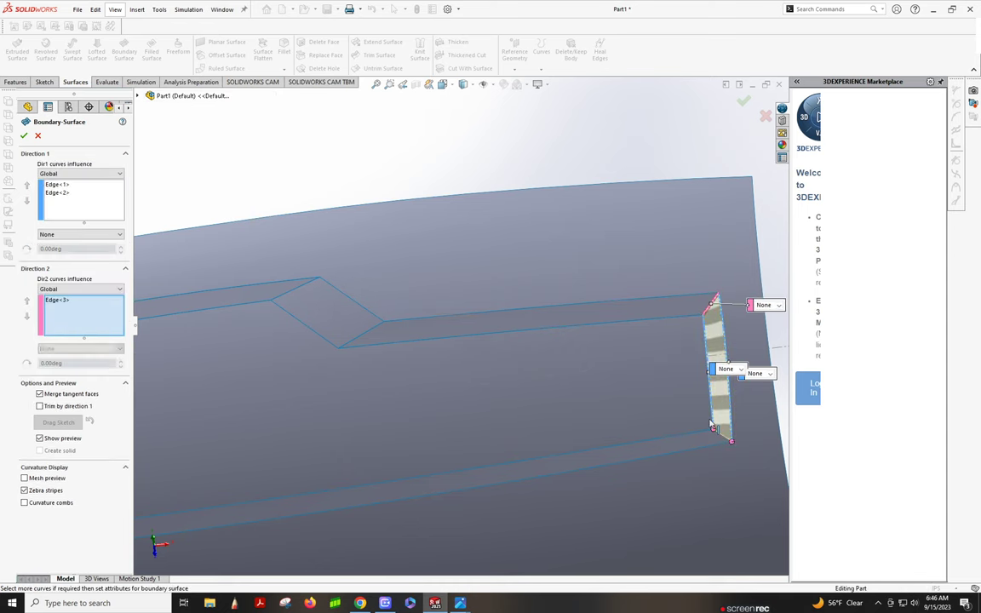
left_click(723, 436)
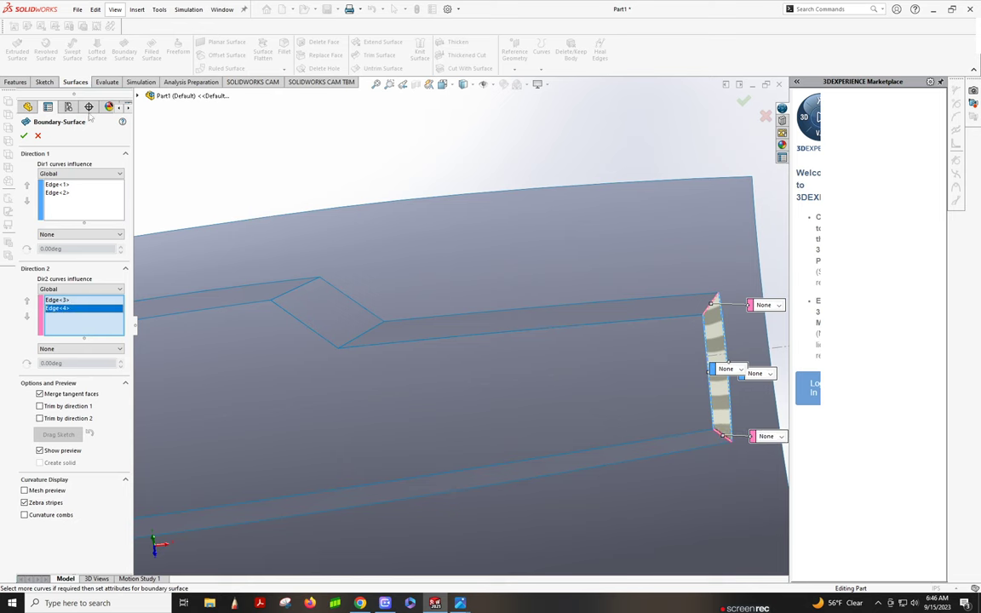
key("Return")
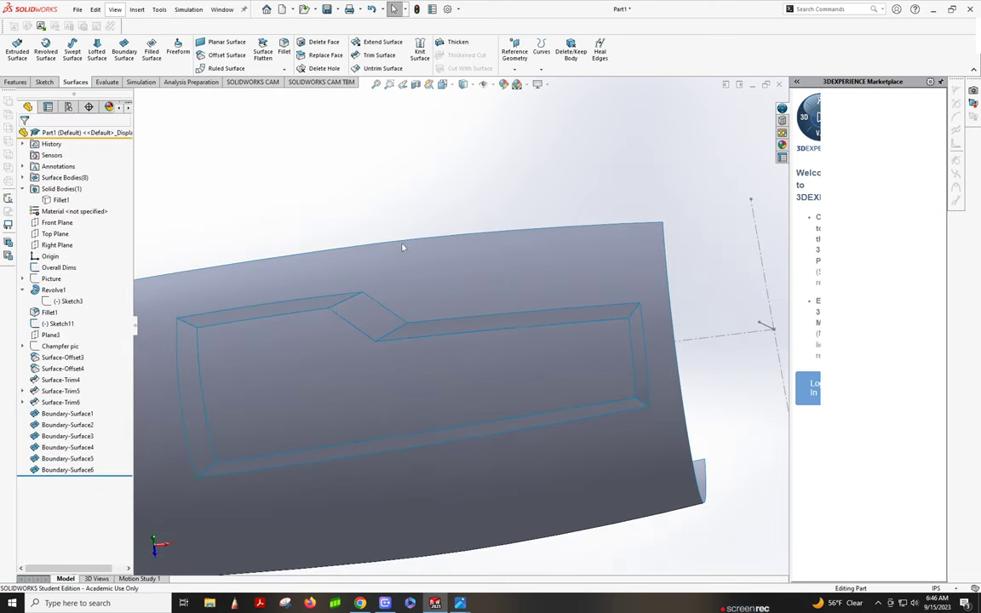
Hide the outer offset surface, Surface-Offset3
left_click(500, 262)
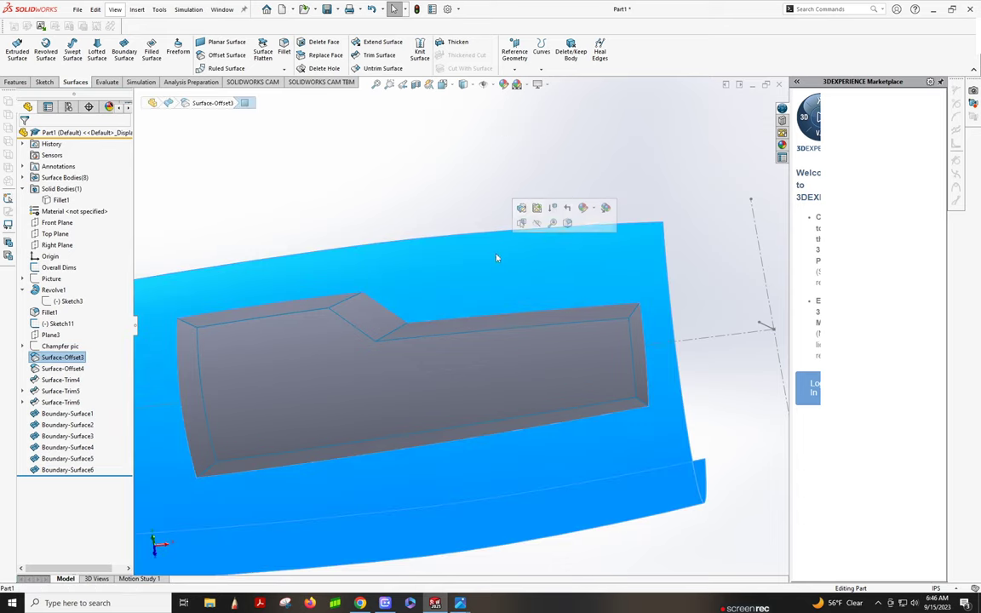
left_click(484, 203)
left_click(422, 176)
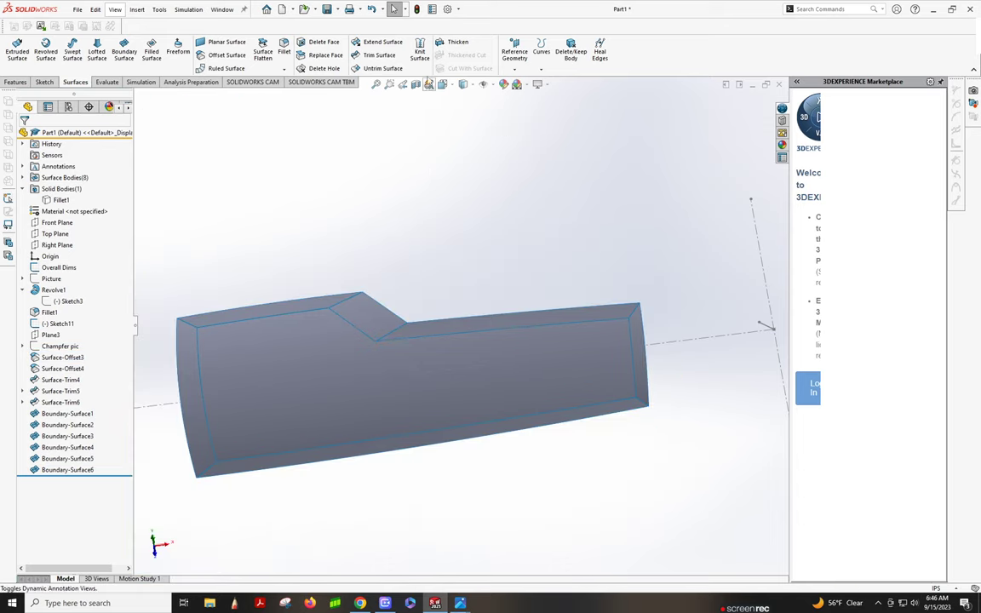
Set up a Knit Surface of Surface-Trim6 and Boundary-Surface1–6 with Gap Control on
left_click(419, 49)
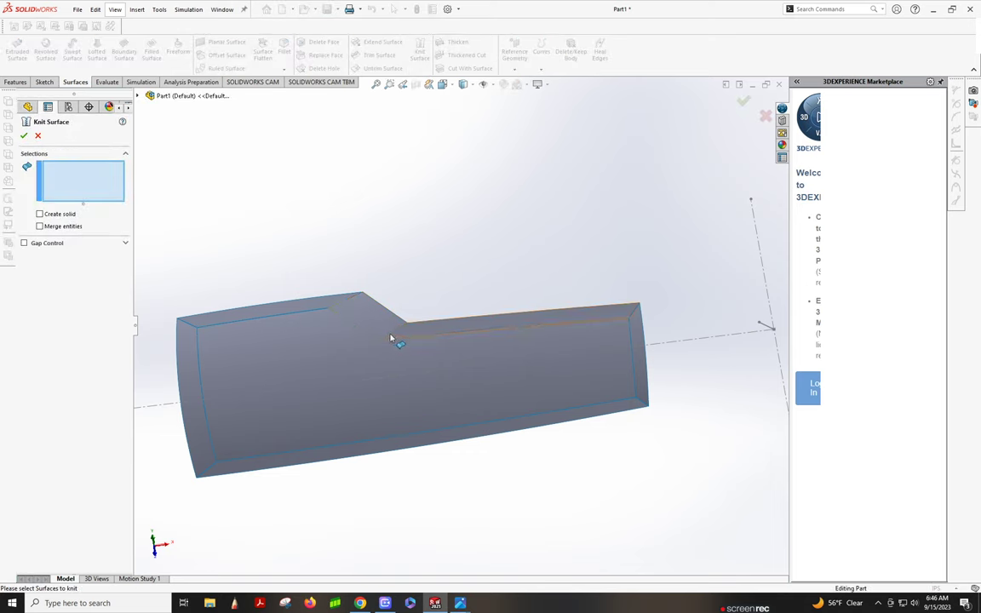
left_click(138, 97)
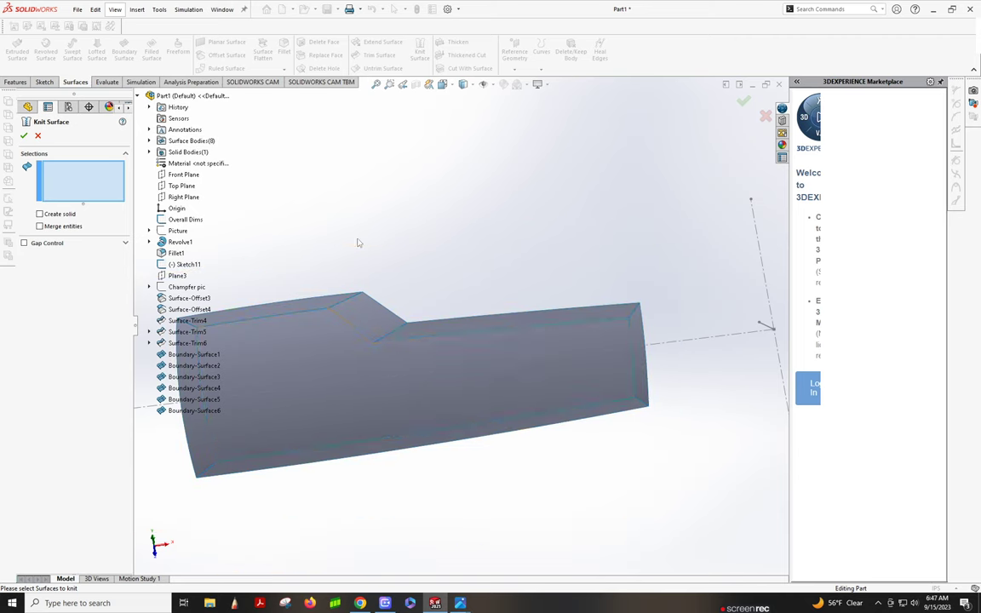
left_click(419, 390)
left_click(383, 300)
left_click(342, 289)
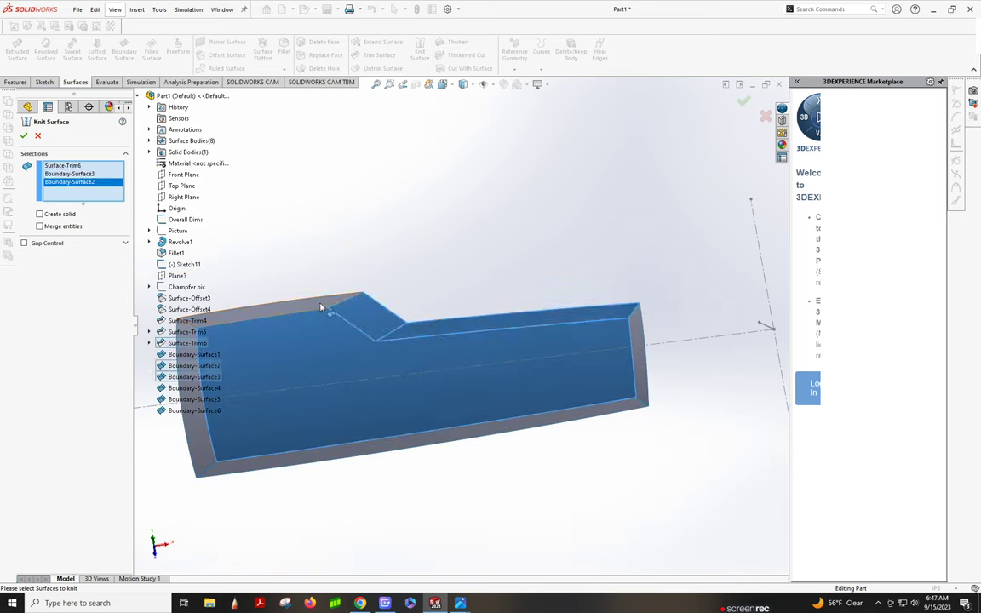
left_click(295, 278)
left_click(648, 376)
left_click(573, 389)
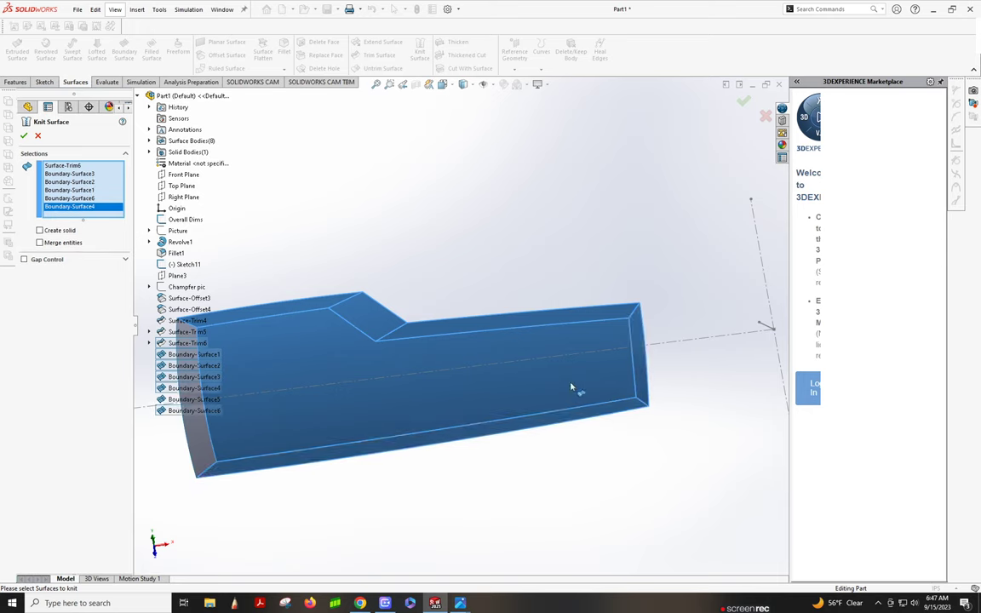
middle_click_drag(573, 389, 317, 409)
left_click(238, 422)
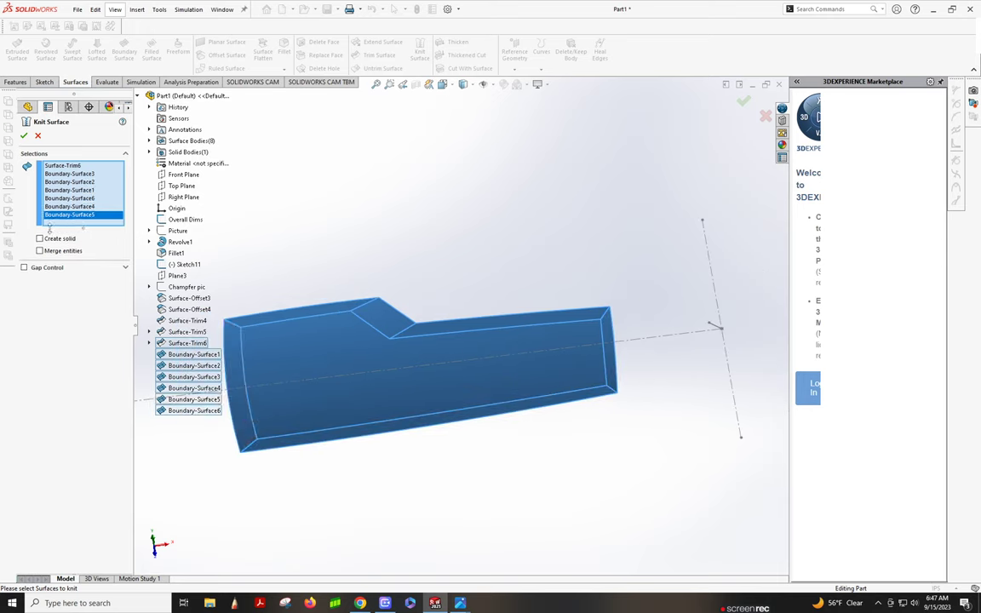
left_click(25, 269)
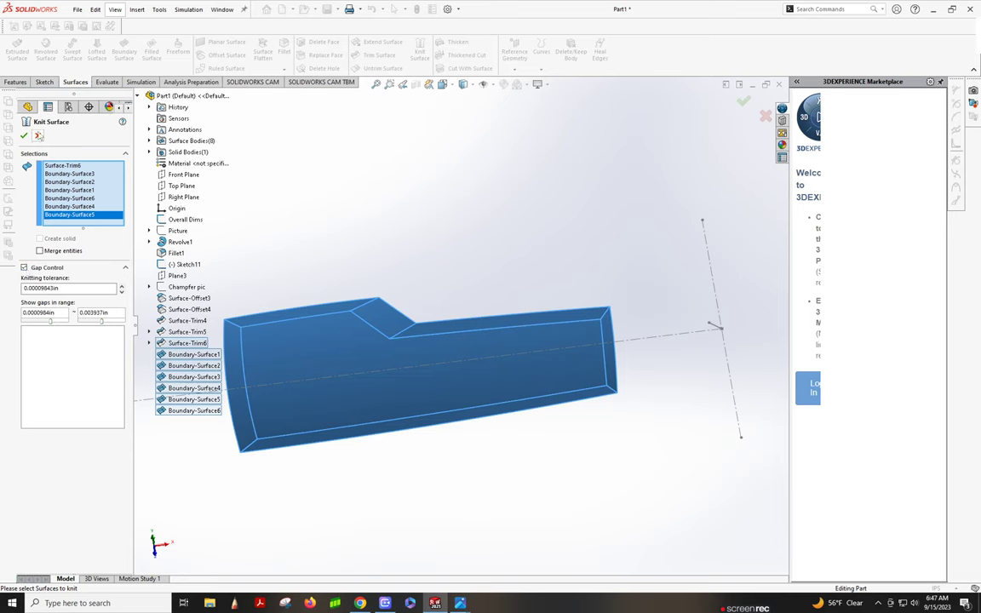
Confirm the knit to create Surface-Knit1, then orbit to inspect the joined recess surface
left_click(24, 135)
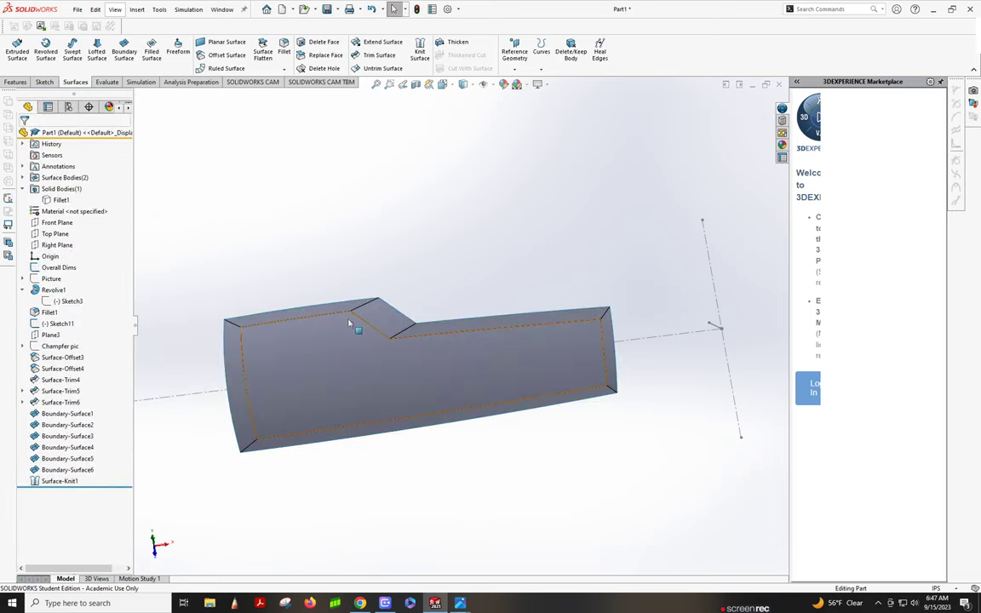
mouse_move(350, 333)
middle_mouse_down()
mouse_move(423, 149)
mouse_move(411, 170)
mouse_move(418, 184)
middle_mouse_up()
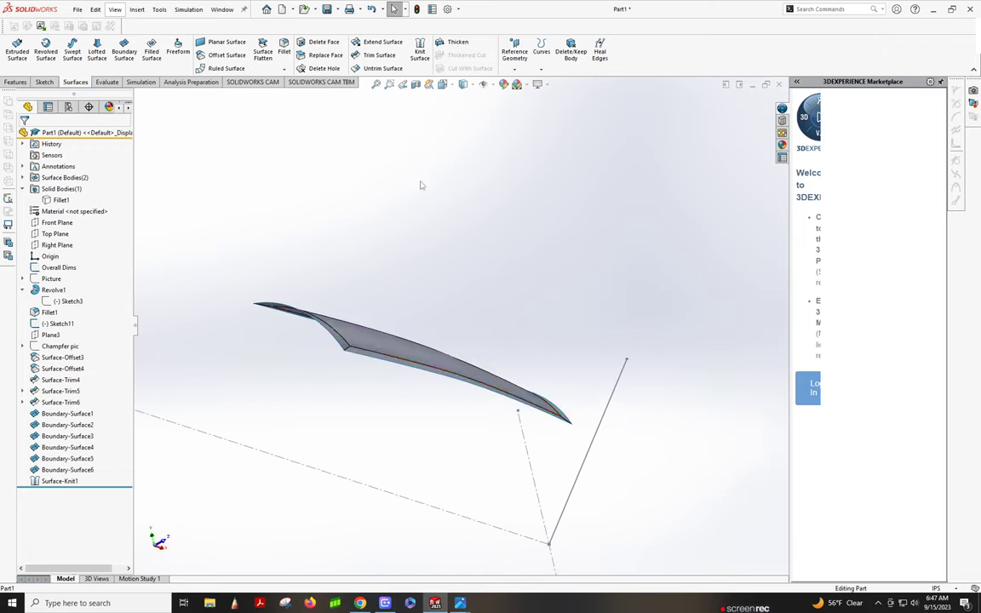
scroll(347, 335, "down", 5)
mouse_move(346, 334)
middle_mouse_down()
mouse_move(315, 303)
mouse_move(340, 315)
mouse_move(350, 304)
mouse_move(322, 382)
mouse_move(290, 349)
middle_mouse_up()
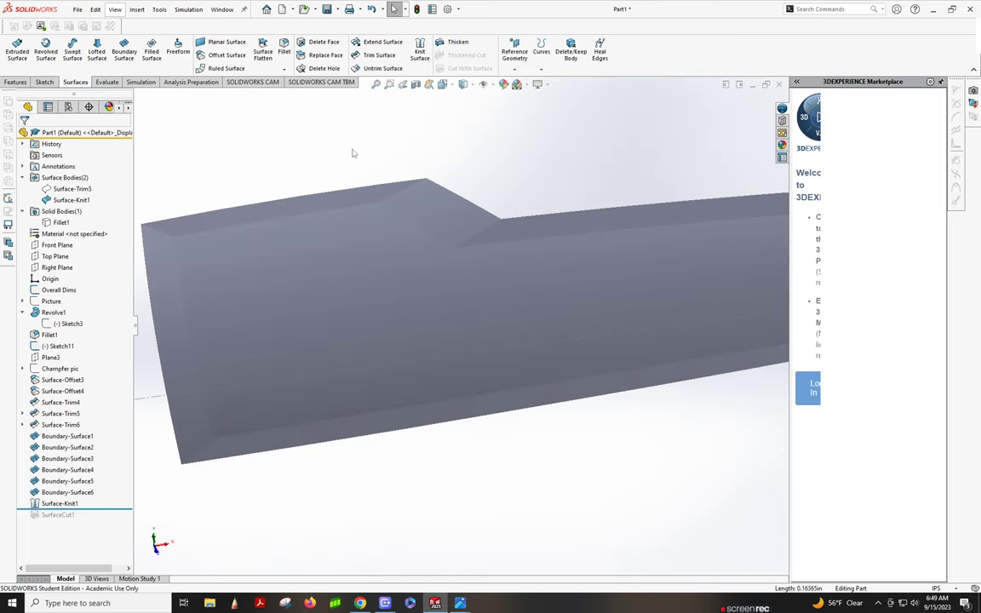
Start a fillet on the six outer edges of the knitted recess surface
left_click(285, 49)
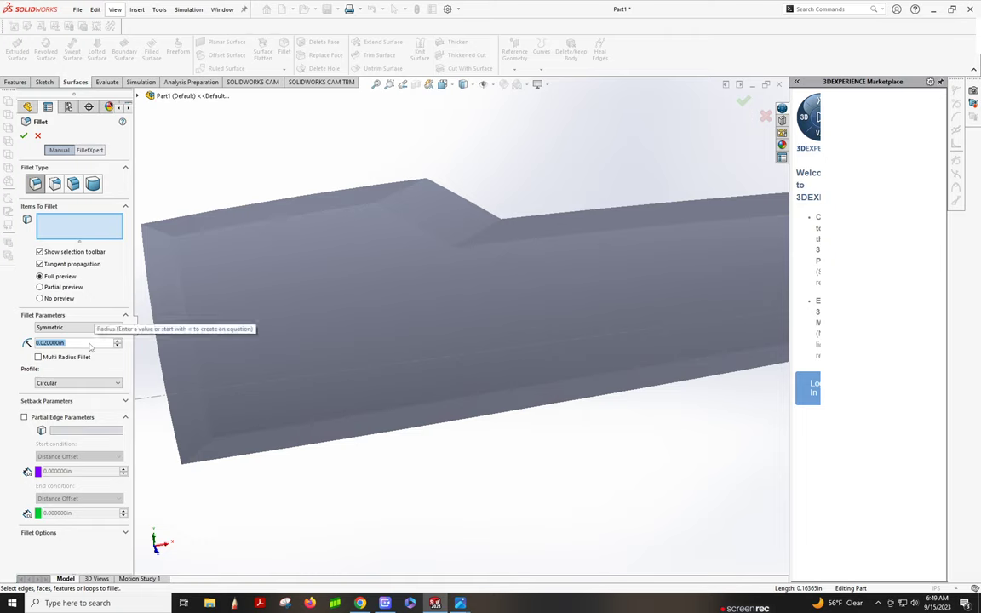
type("0")
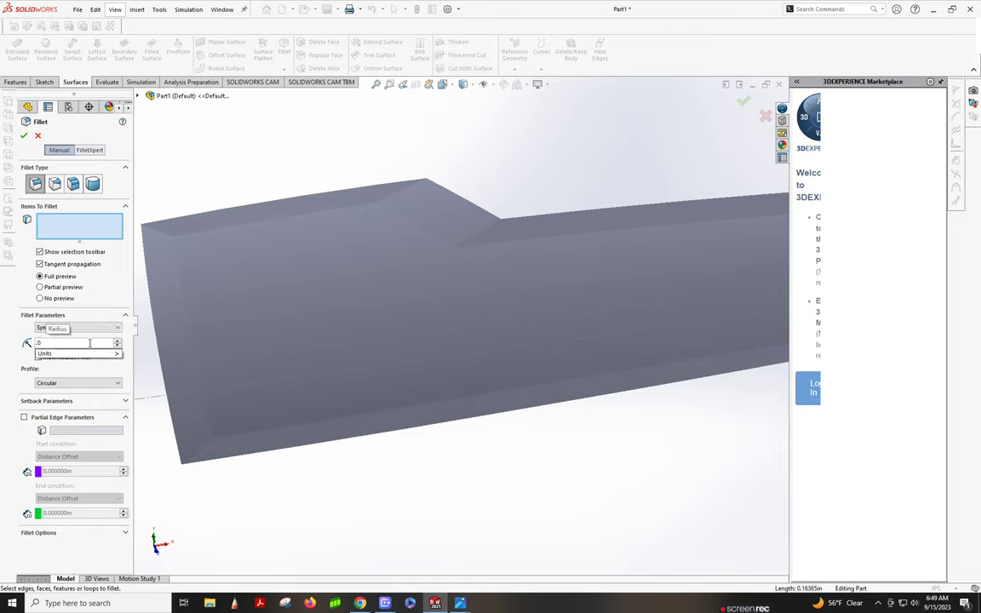
type(".100000in")
left_click(493, 227)
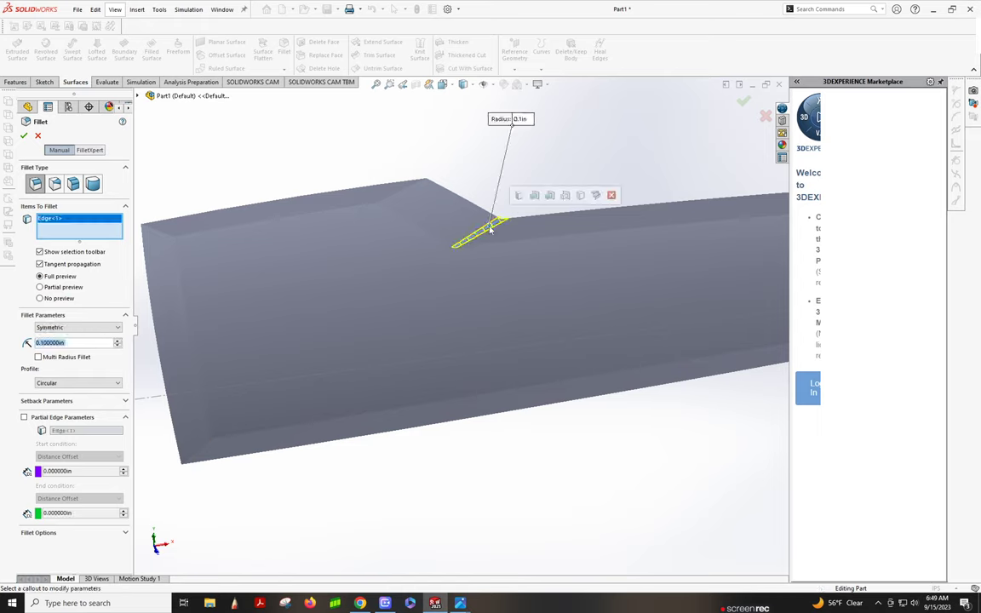
left_click(418, 189)
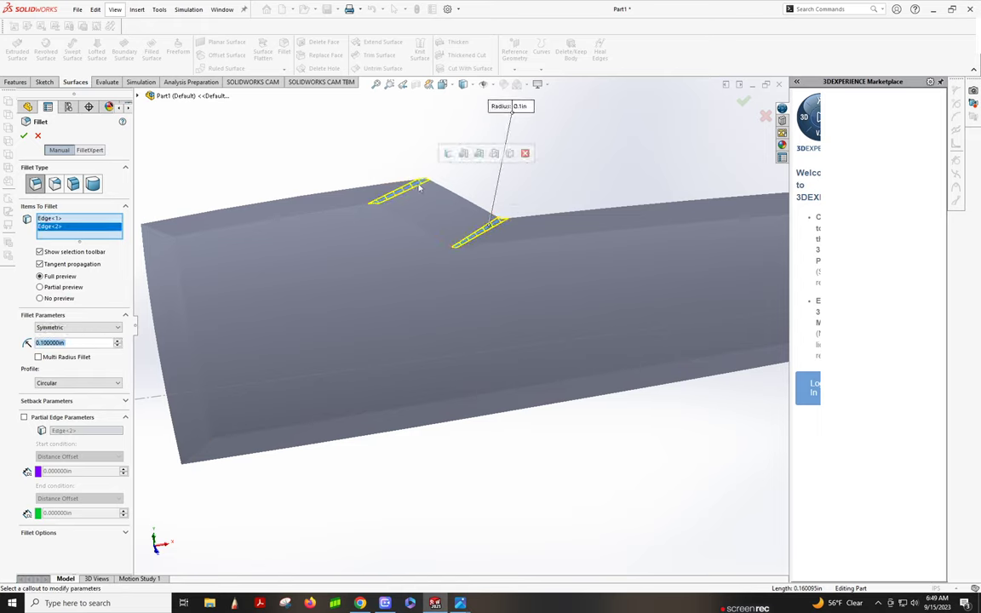
left_click(155, 231)
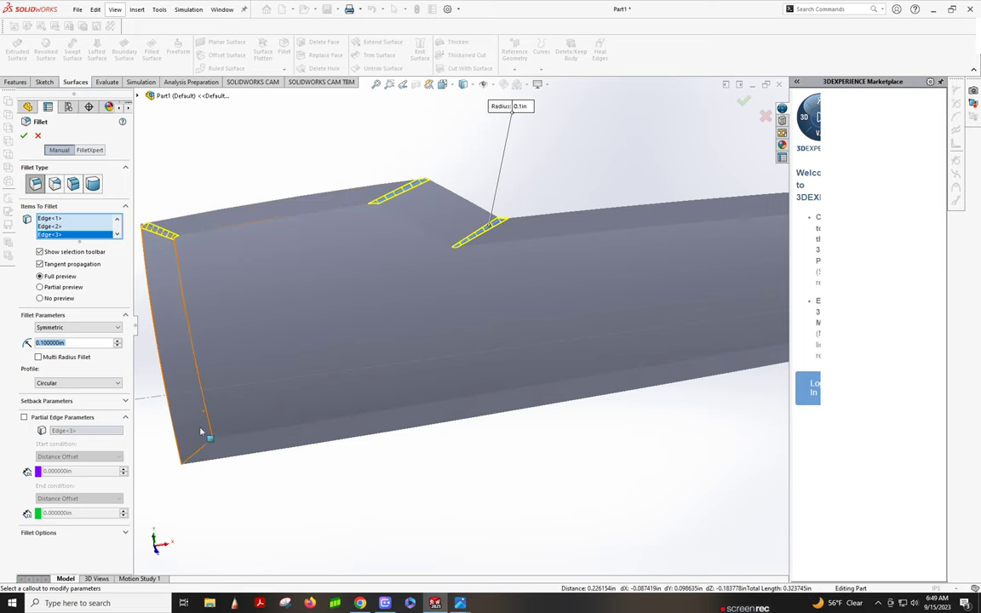
left_click(203, 453)
middle_click_drag(221, 452, 615, 291)
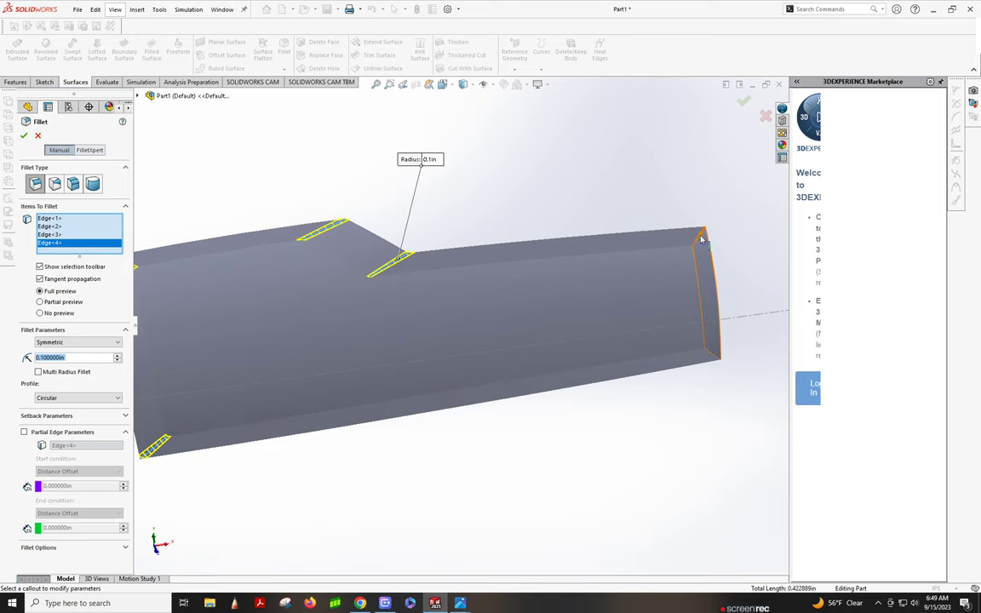
left_click(702, 240)
left_click(719, 358)
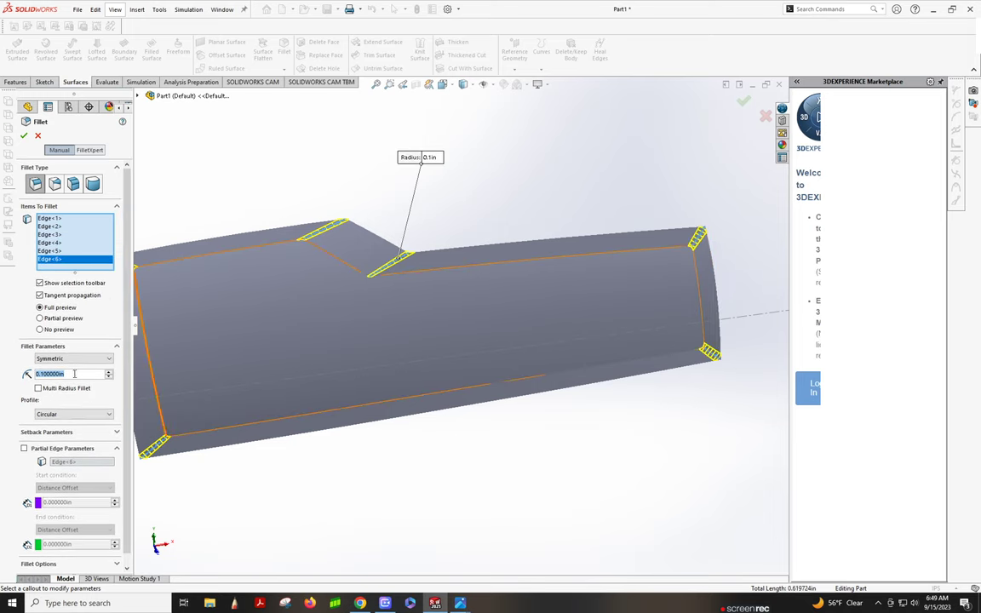
Set the fillet radius to 0.15 in and confirm it as Fillet2
type("0.15")
key("Return")
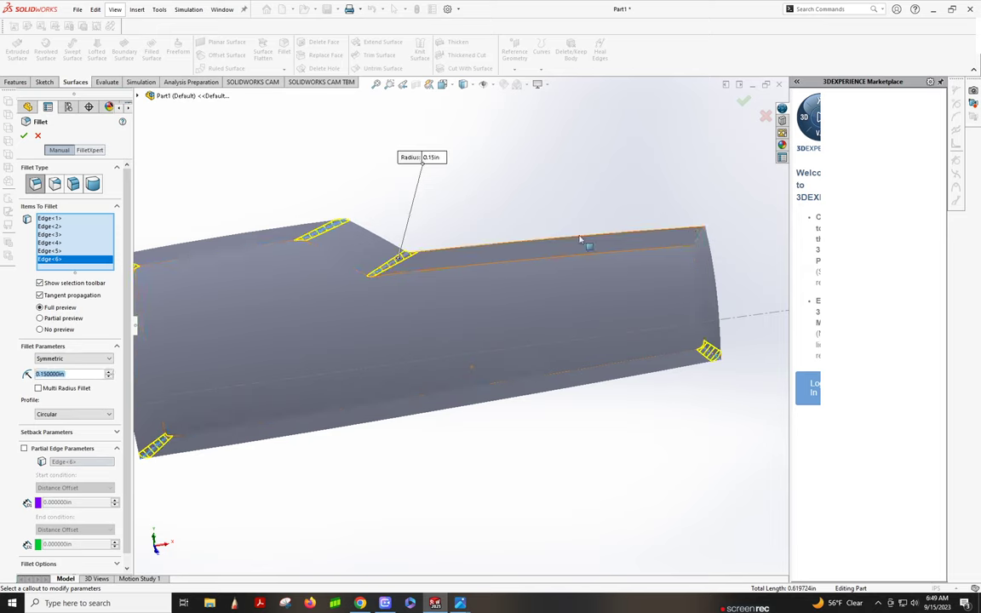
left_click(24, 136)
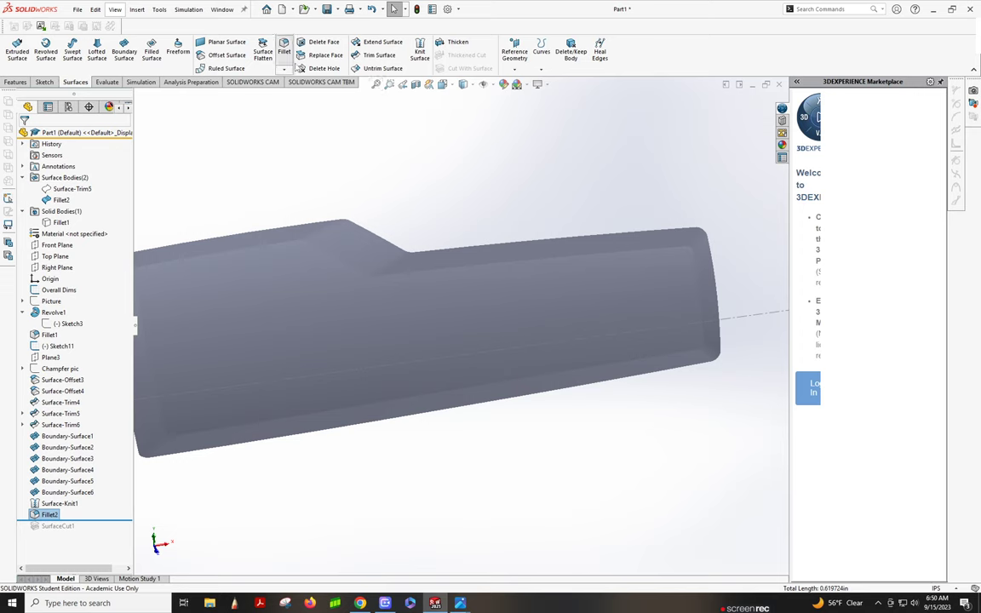
left_click(283, 50)
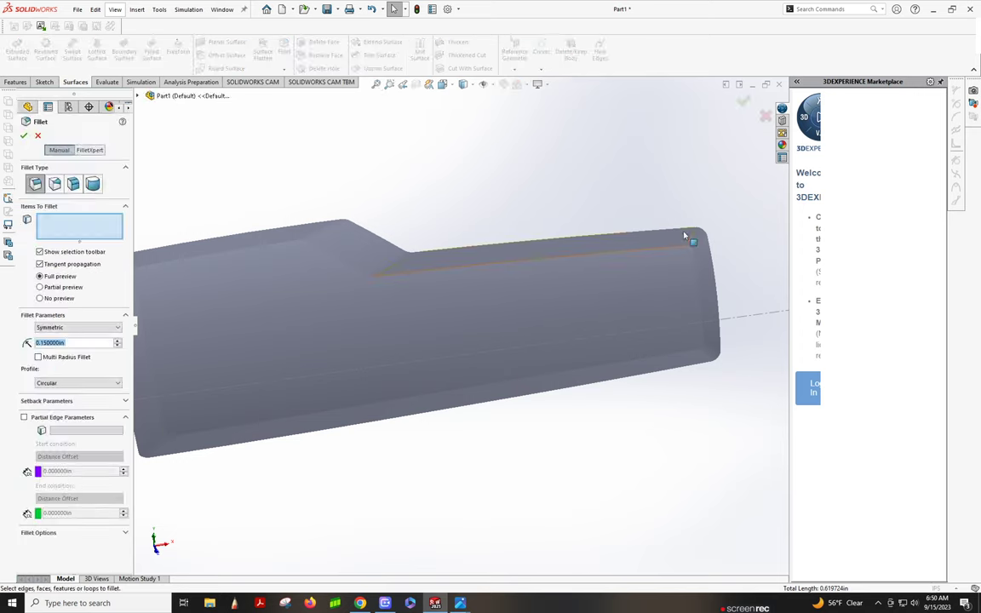
Fillet the recess's inner edge loop at 0.1 in radius, creating Fillet3
left_click(355, 270)
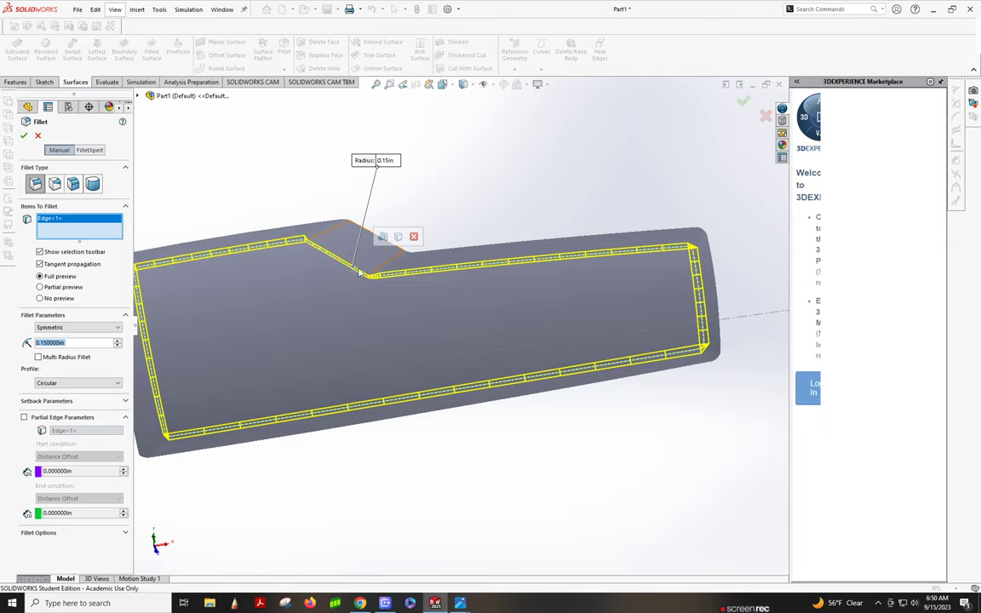
key("f")
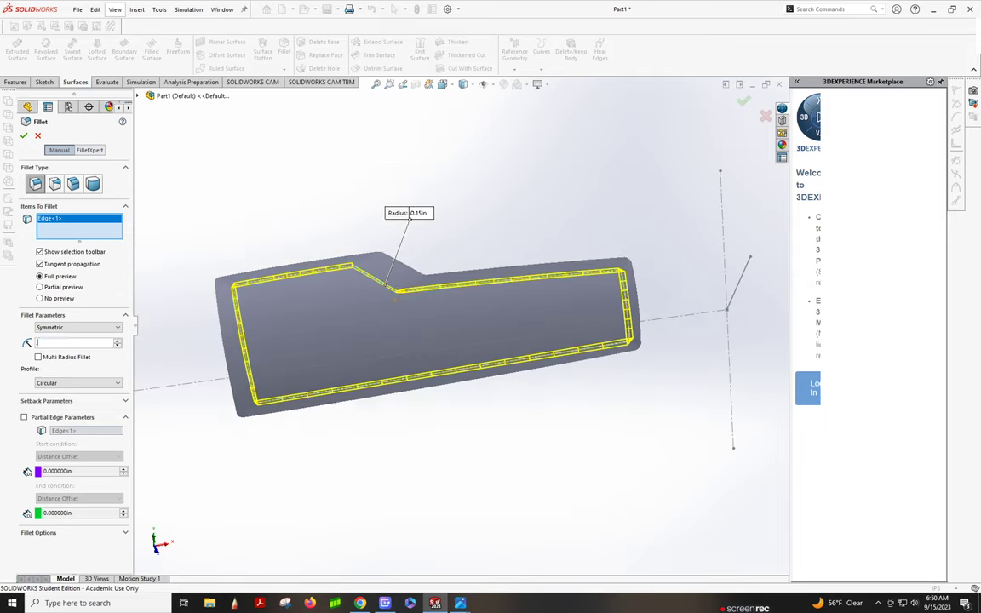
type("0.1")
key("Return")
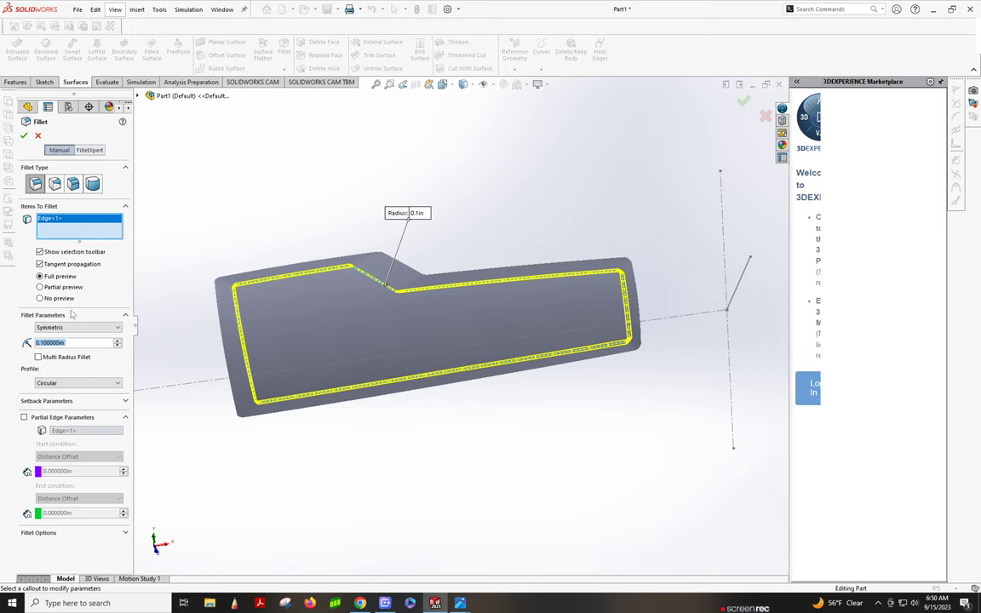
left_click(24, 136)
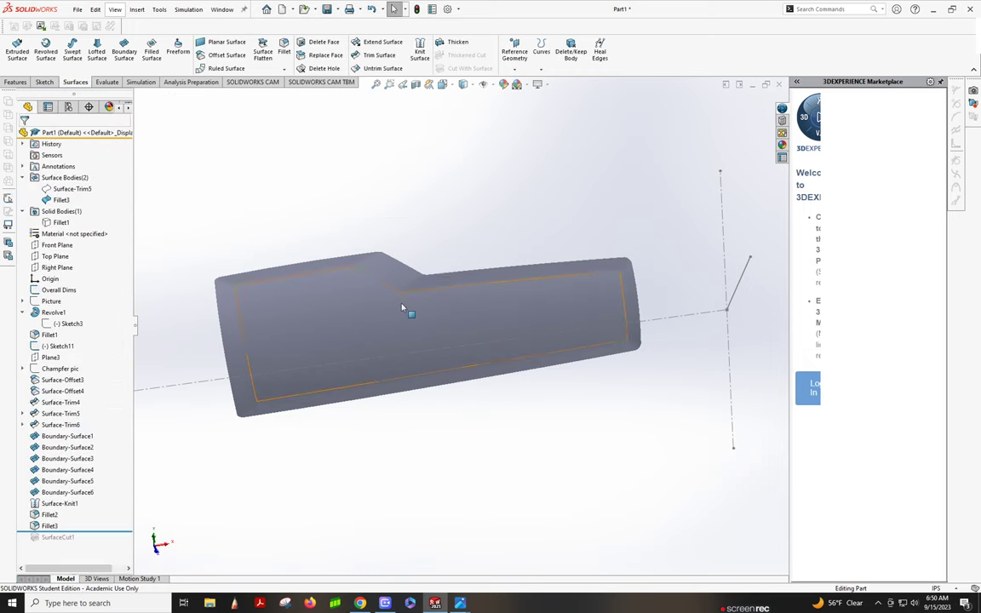
middle_click_drag(402, 307, 395, 288)
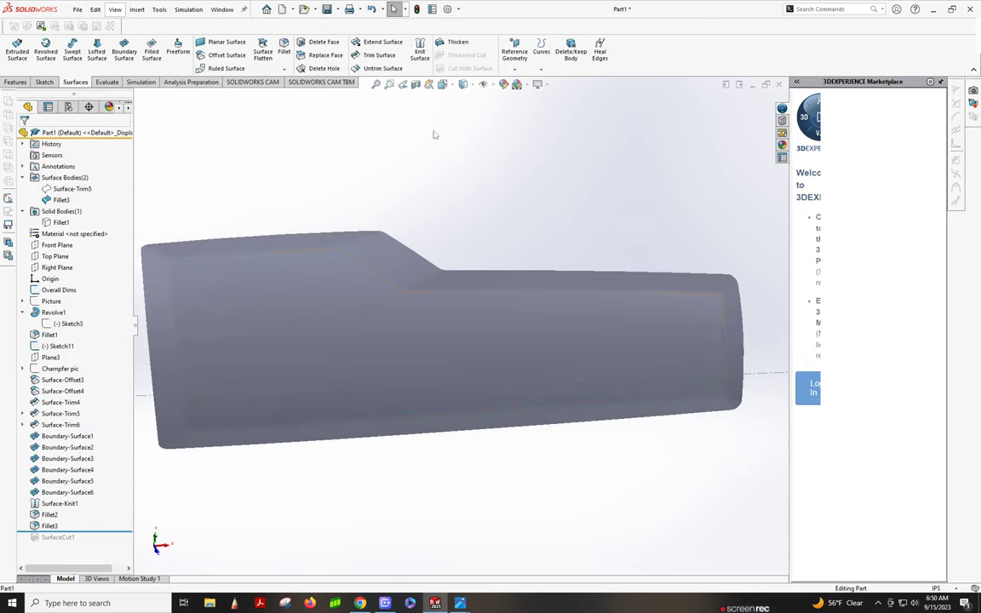
Switch the display style to Shaded With Edges
left_click(463, 83)
left_click(463, 106)
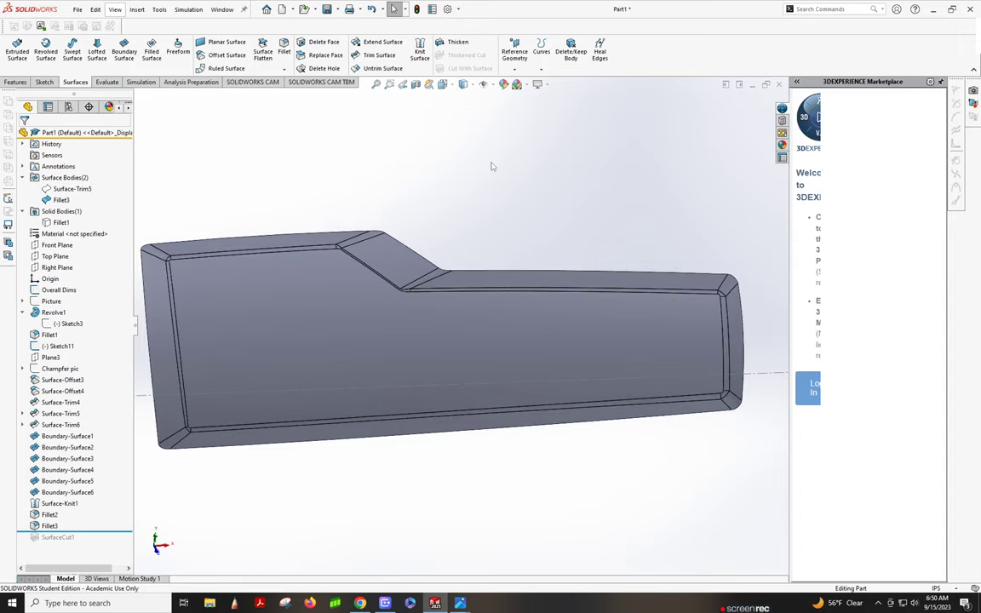
scroll(491, 236, "down", 3)
mouse_move(418, 273)
middle_mouse_down()
mouse_move(448, 215)
mouse_move(421, 306)
mouse_move(611, 334)
mouse_move(580, 319)
mouse_move(564, 339)
middle_mouse_up()
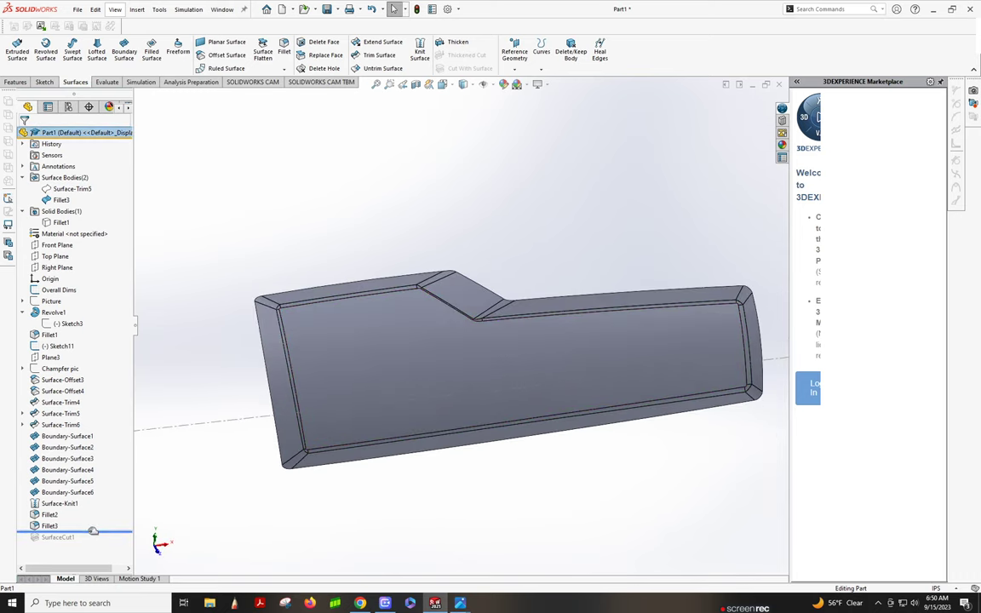
Roll forward past SurfaceCut1, delete it, and toggle visibility of the solid body Fillet1
left_click_drag(93, 530, 93, 554)
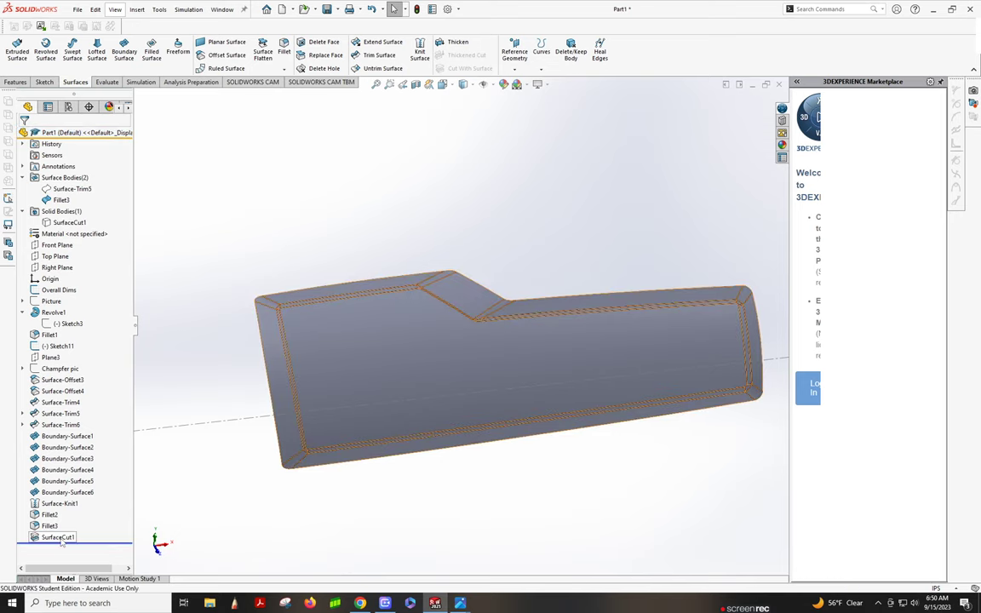
left_click(53, 537)
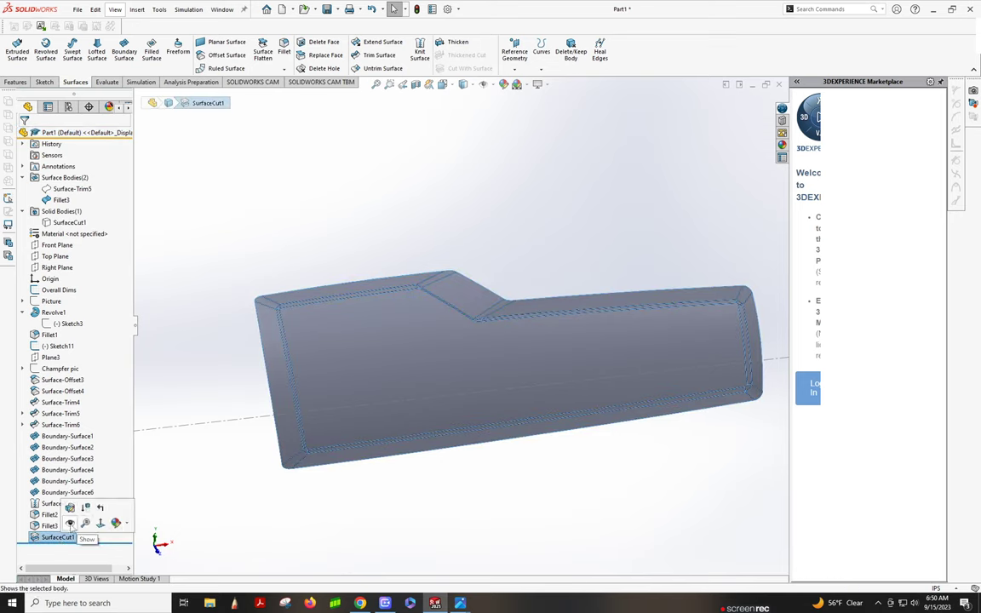
right_click(53, 537)
left_click(78, 443)
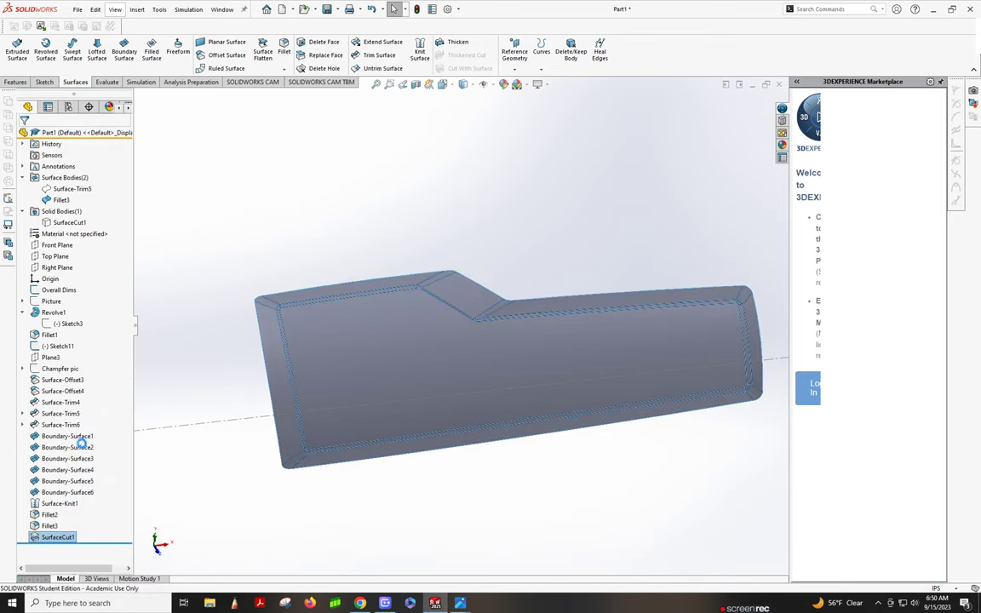
left_click(555, 253)
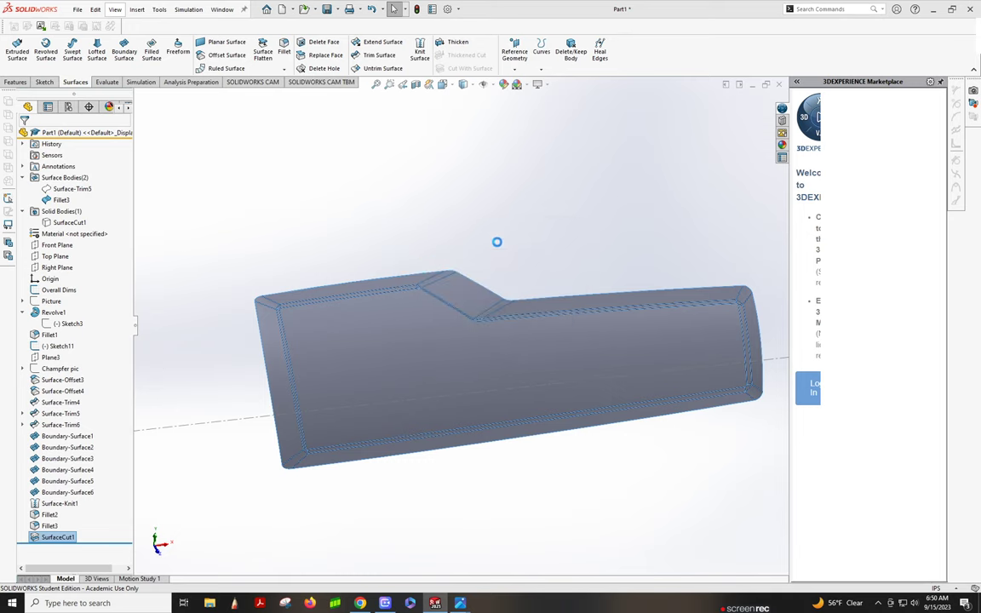
left_click(62, 223)
left_click(60, 207)
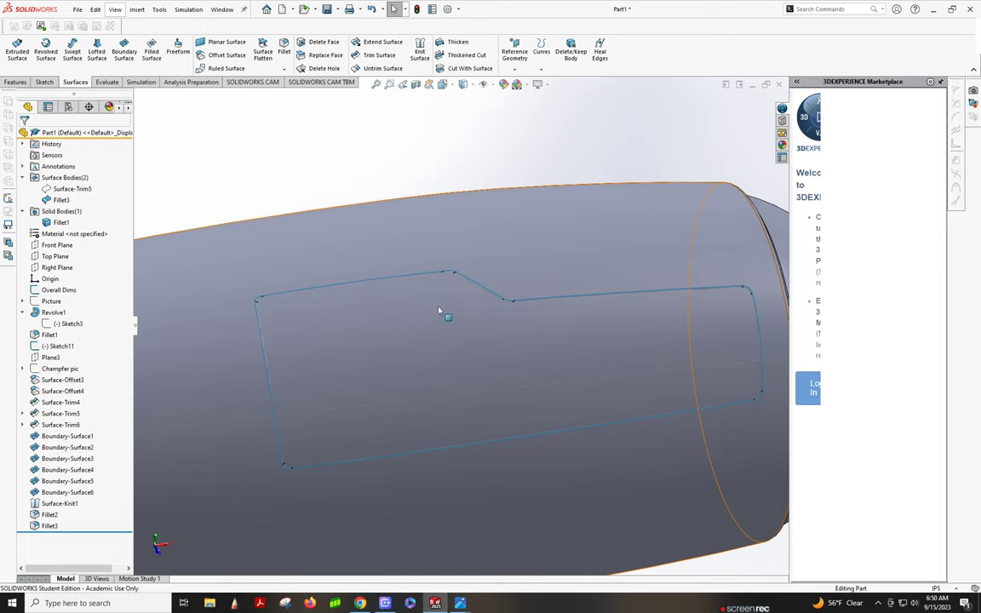
Cut the handle with the Fillet3 surface body, creating SurfaceCut2
left_click(464, 68)
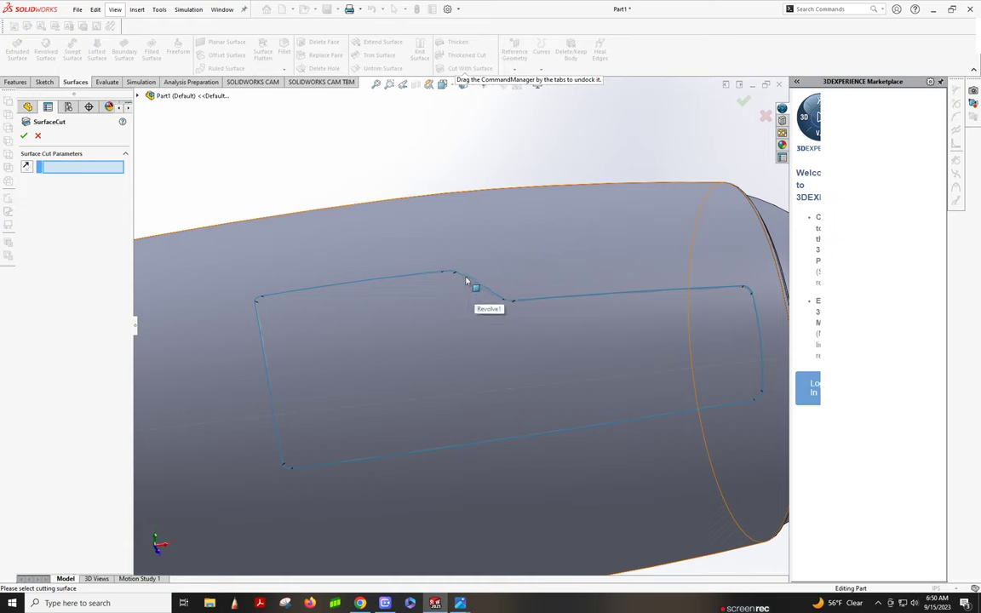
left_click(466, 281)
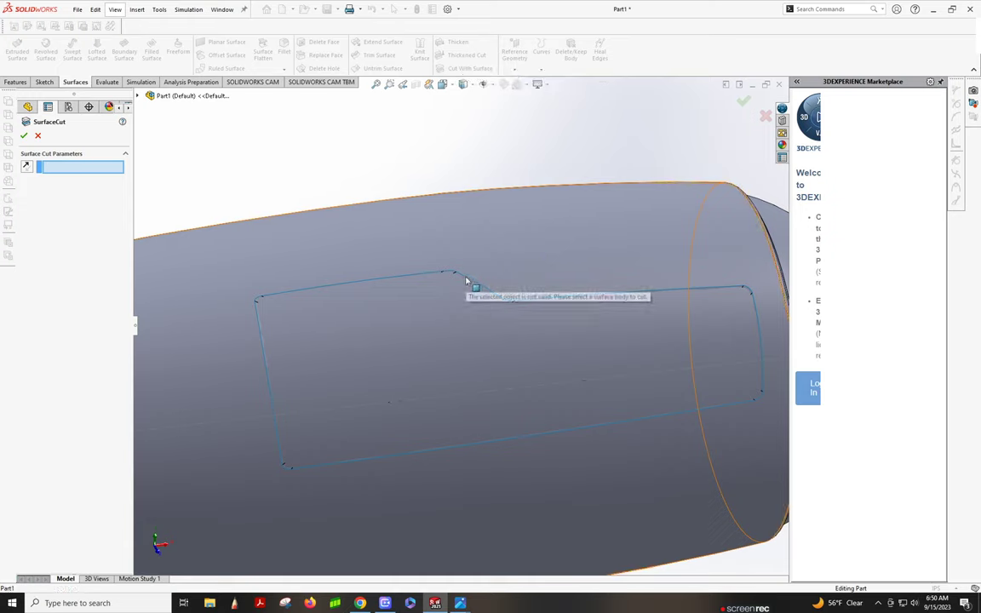
left_click(139, 97)
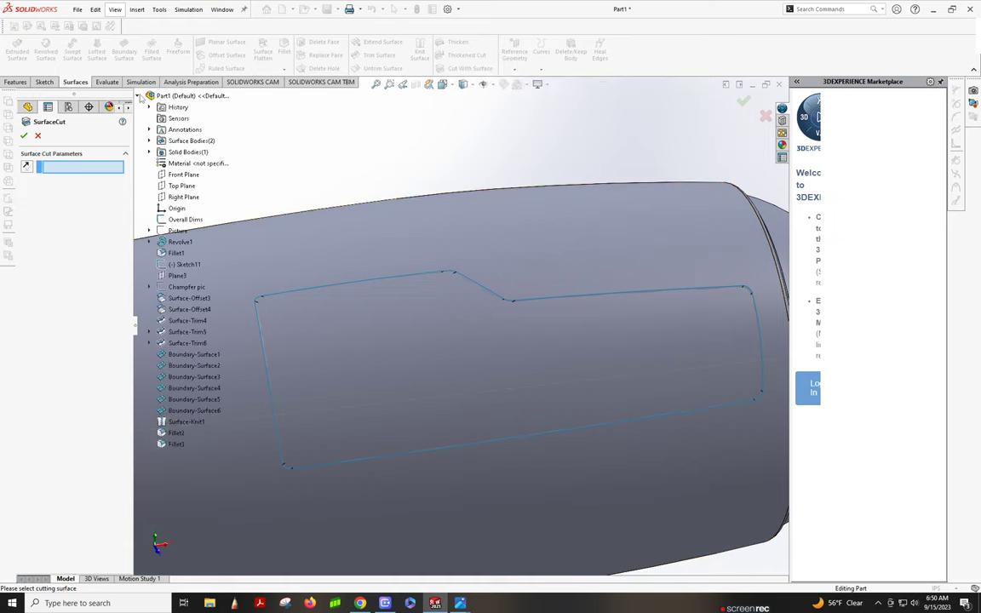
left_click(149, 140)
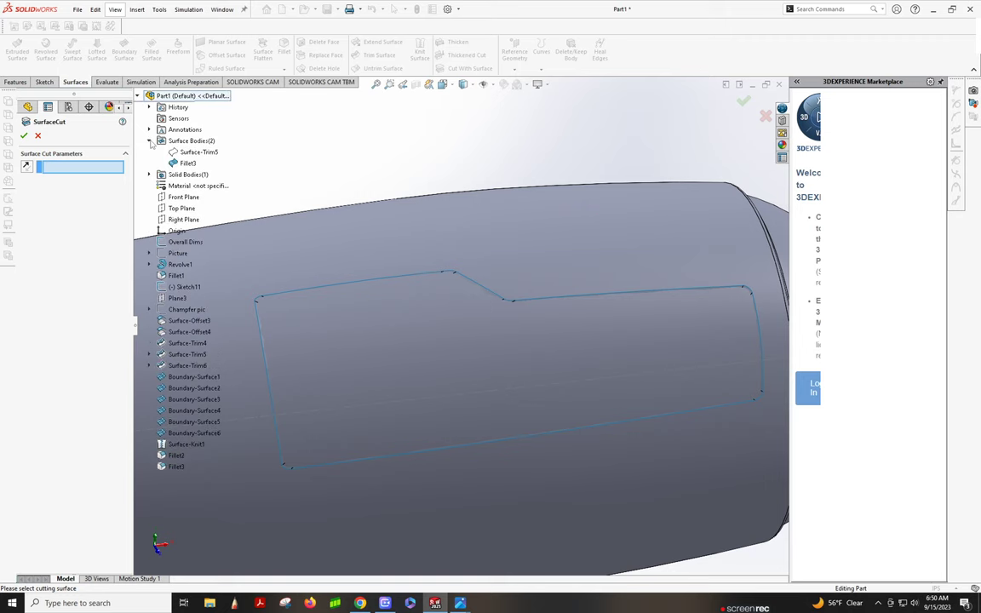
left_click(187, 163)
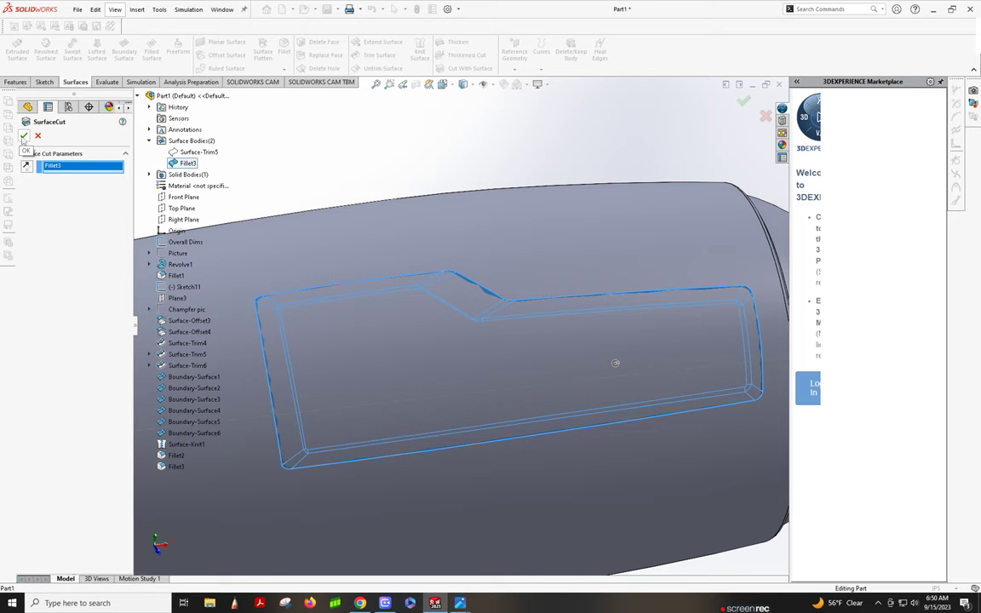
middle_click_drag(615, 366, 600, 368)
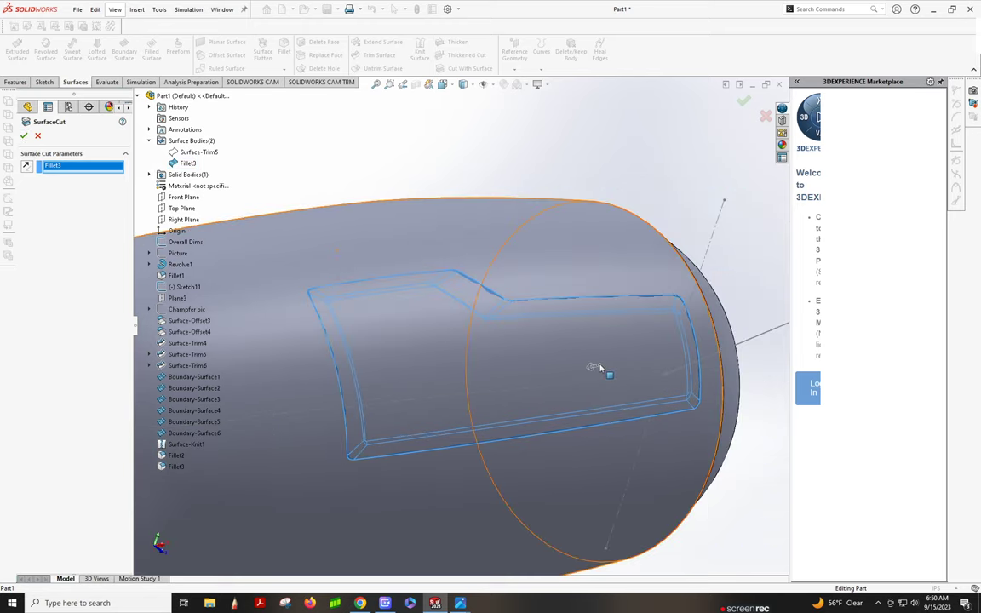
left_click(596, 368)
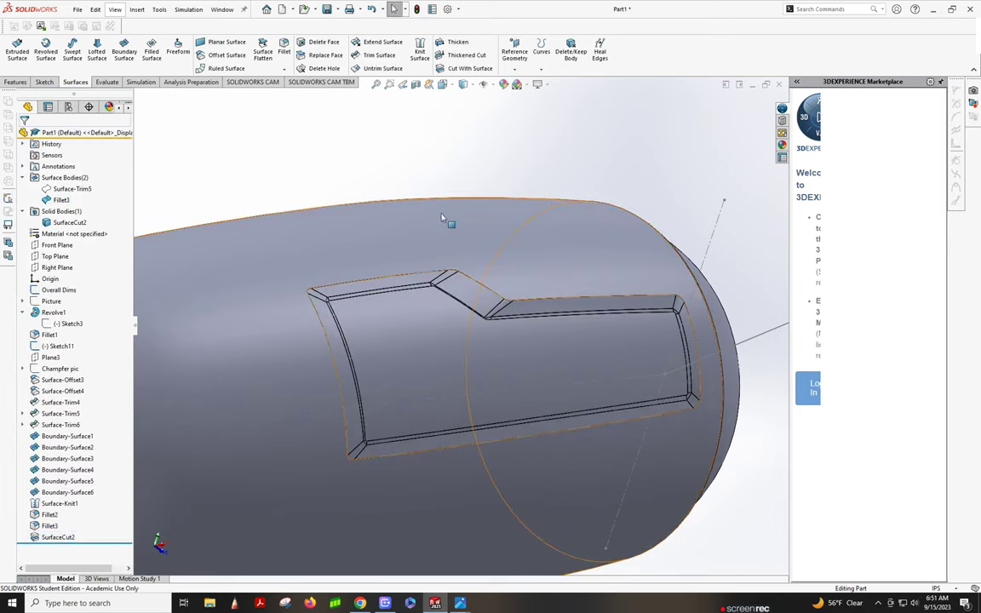
Hide the Fillet3 surface body and view the cut recess Shaded, then Shaded With Edges
left_click(61, 199)
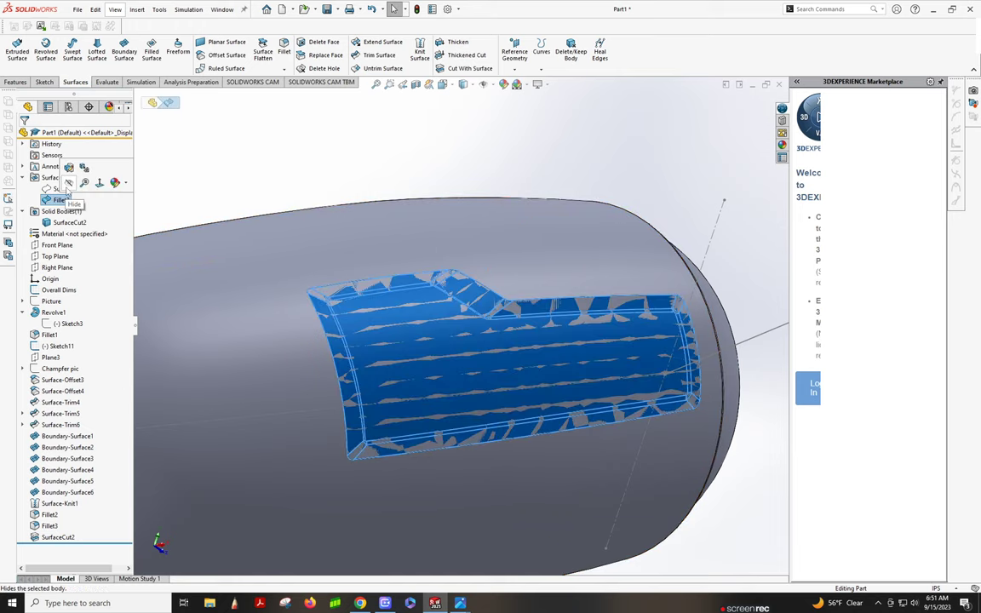
mouse_move(227, 147)
middle_mouse_down()
mouse_move(348, 136)
mouse_move(353, 207)
middle_mouse_up()
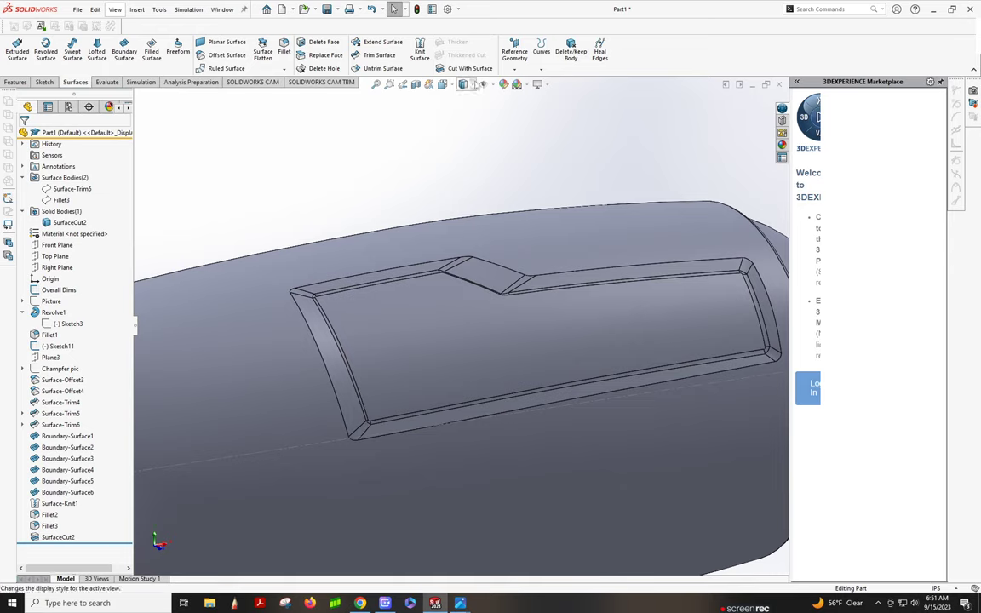
left_click(463, 84)
left_click(463, 112)
mouse_move(428, 130)
middle_mouse_down()
mouse_move(518, 203)
mouse_move(519, 322)
mouse_move(490, 335)
mouse_move(509, 252)
mouse_move(471, 251)
mouse_move(496, 313)
mouse_move(507, 278)
mouse_move(510, 323)
middle_mouse_up()
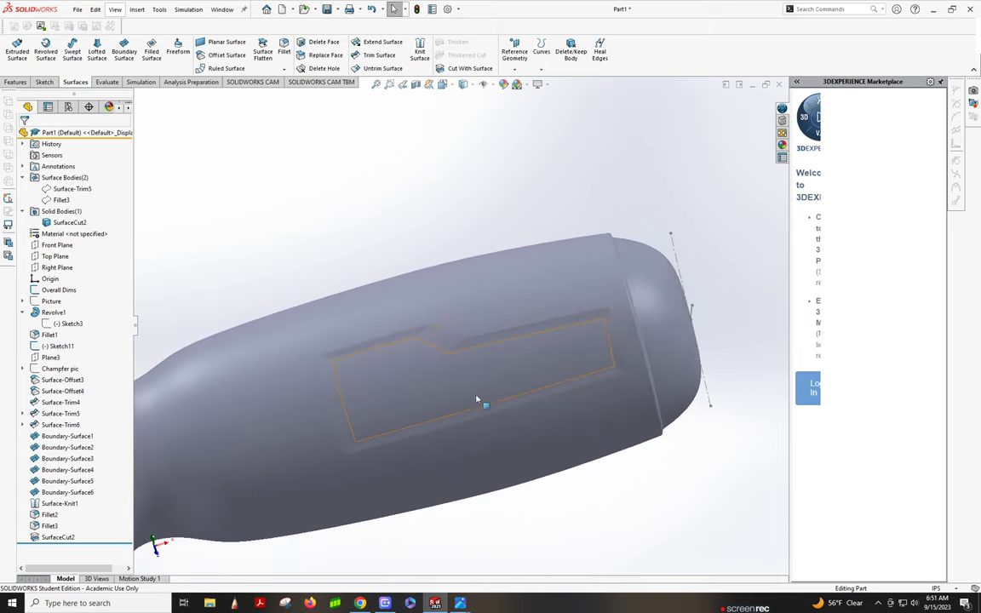
mouse_move(543, 448)
middle_mouse_down()
mouse_move(503, 406)
mouse_move(503, 252)
mouse_move(519, 400)
mouse_move(617, 407)
mouse_move(518, 380)
mouse_move(574, 253)
mouse_move(517, 258)
mouse_move(456, 219)
mouse_move(408, 240)
mouse_move(552, 131)
middle_mouse_up()
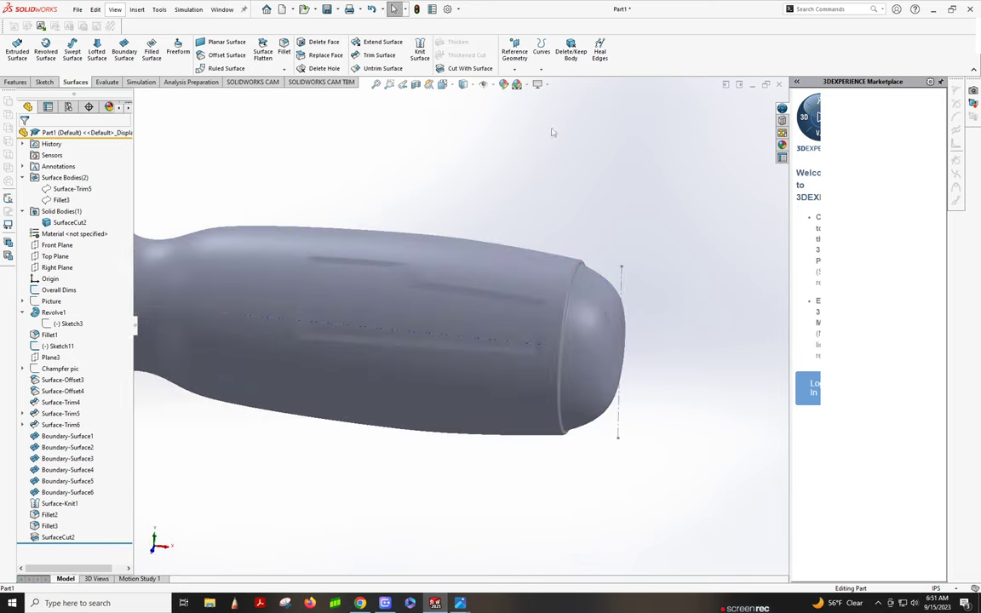
left_click(464, 99)
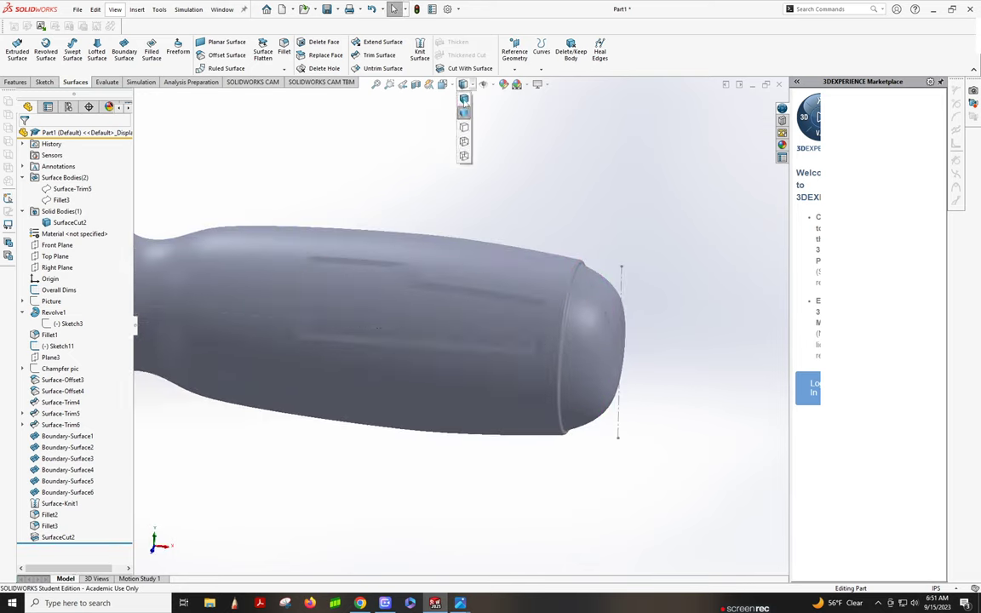
mouse_move(503, 213)
middle_mouse_down()
mouse_move(471, 212)
mouse_move(455, 226)
mouse_move(477, 234)
middle_mouse_up()
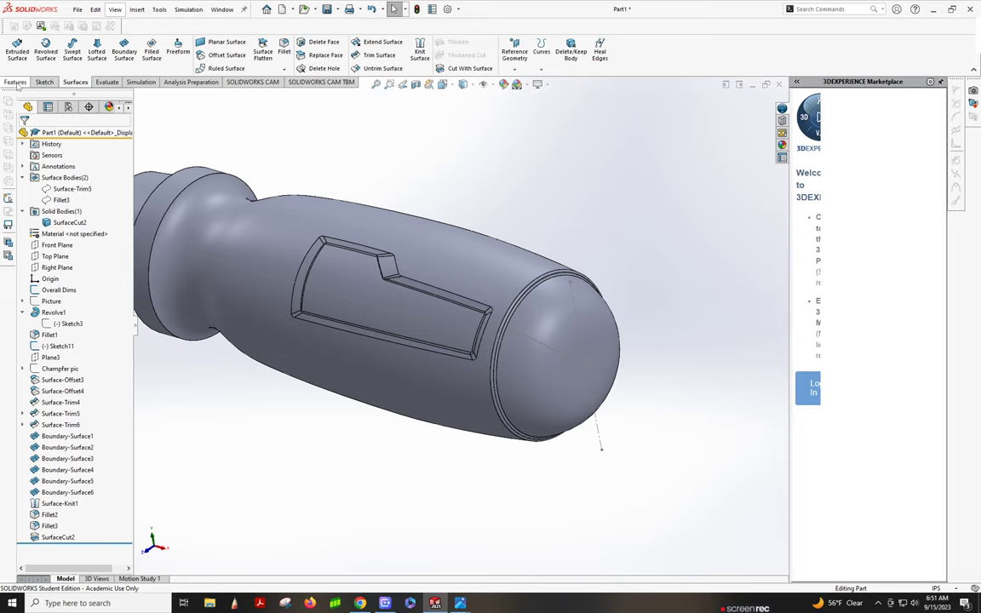
left_click(16, 81)
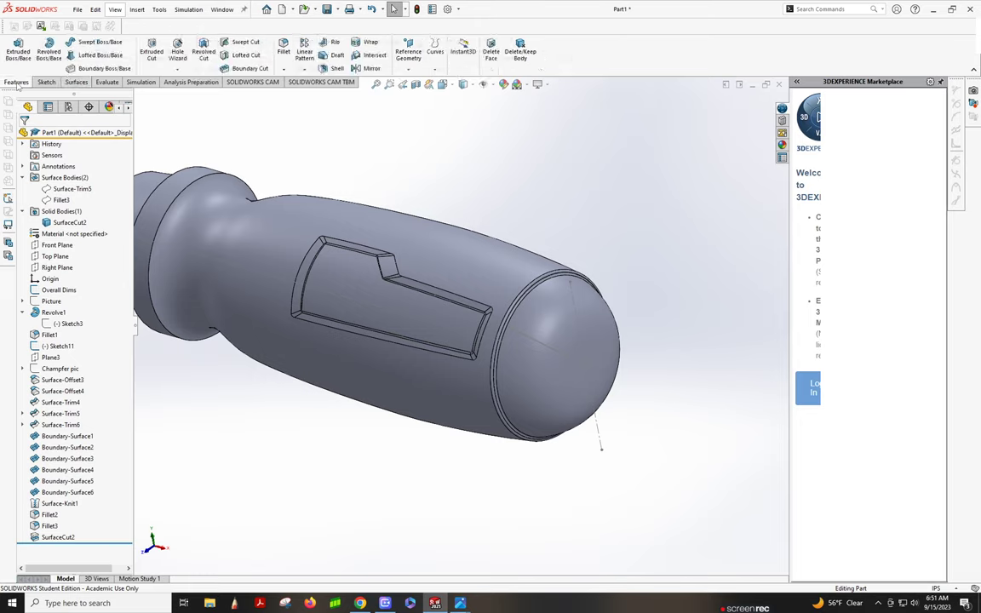
left_click(370, 69)
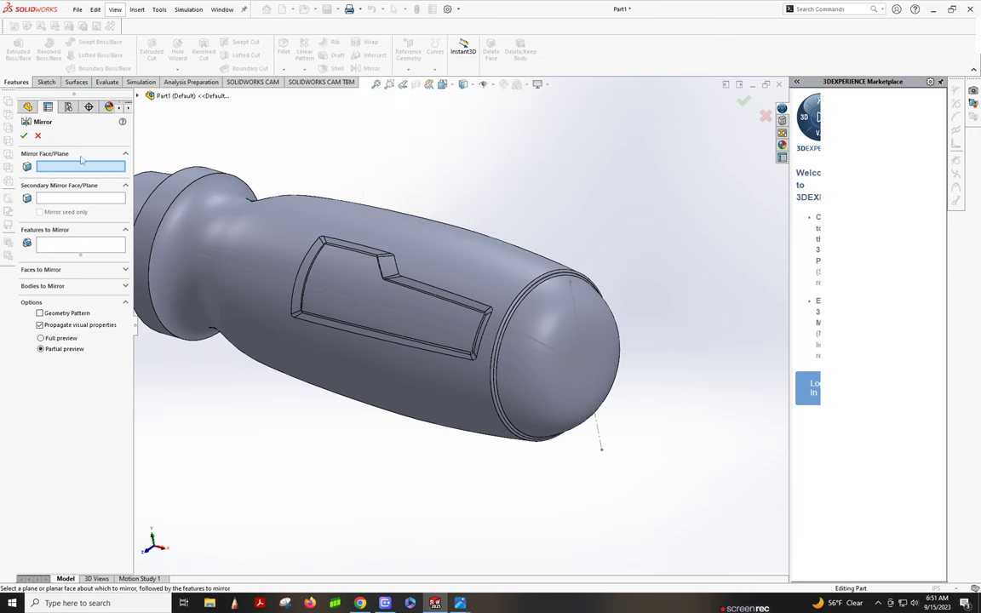
left_click(150, 95)
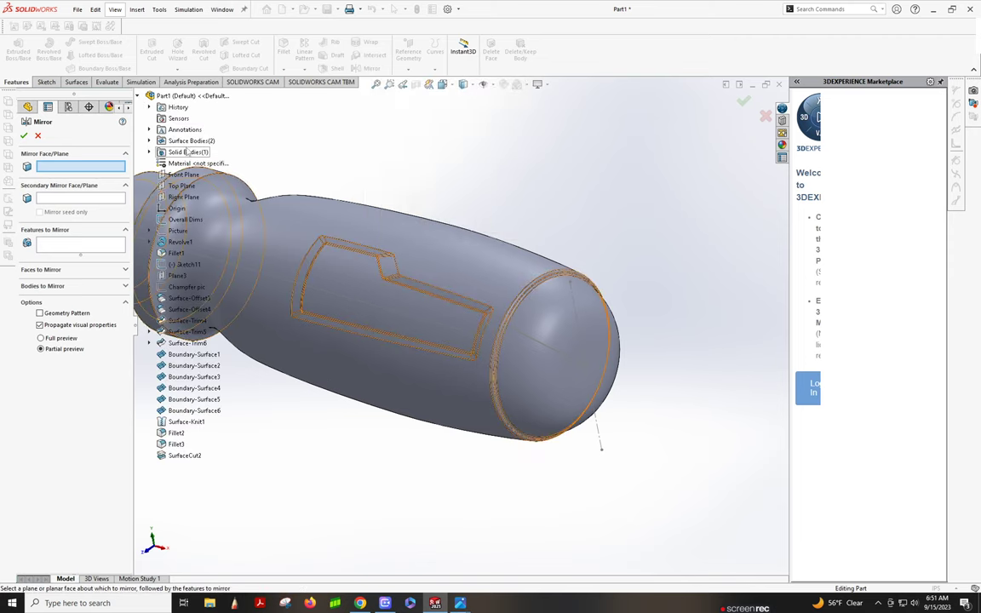
left_click(182, 175)
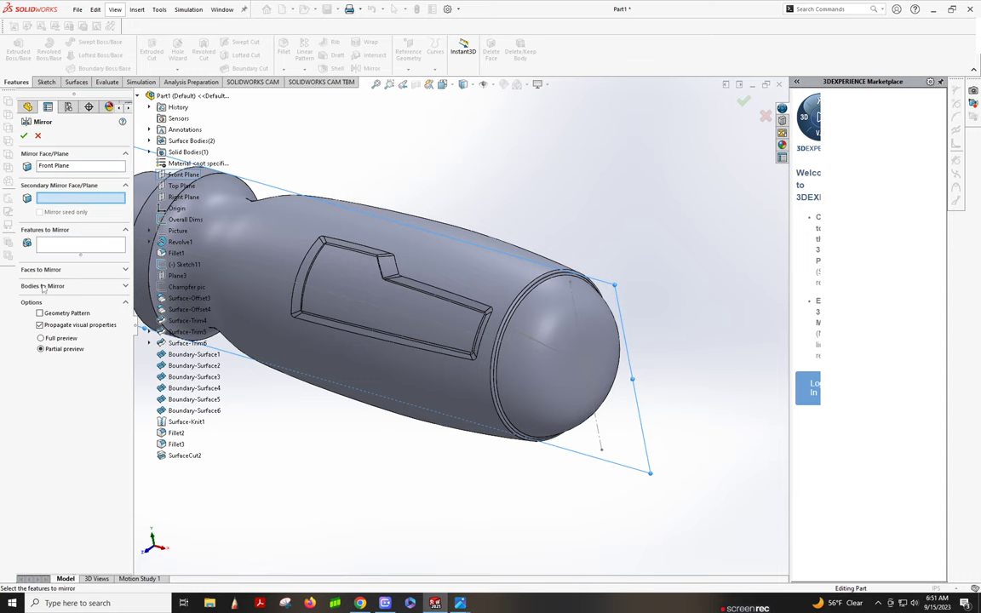
left_click(41, 241)
left_click(371, 281)
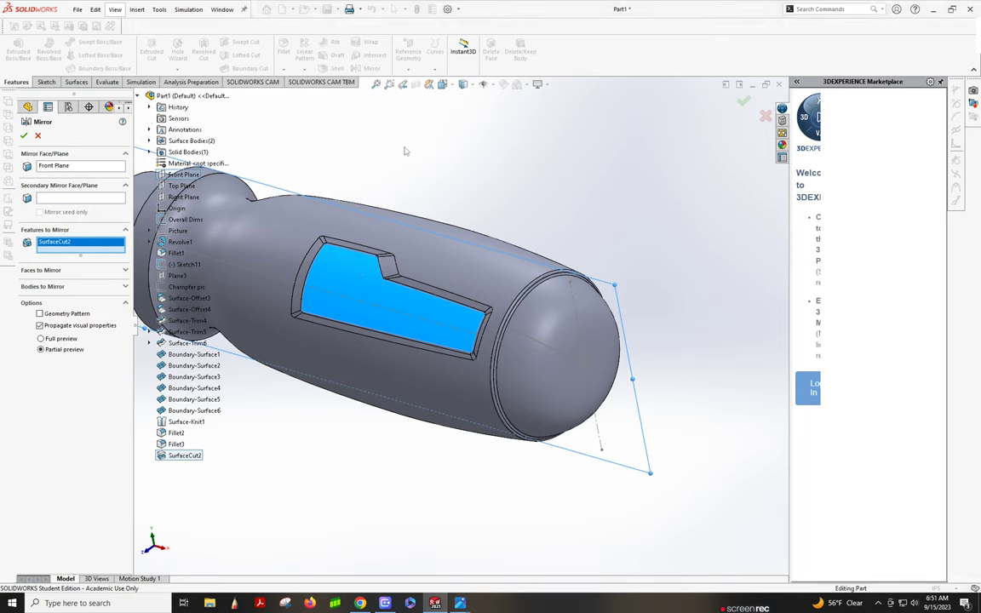
middle_click_drag(444, 233, 305, 99)
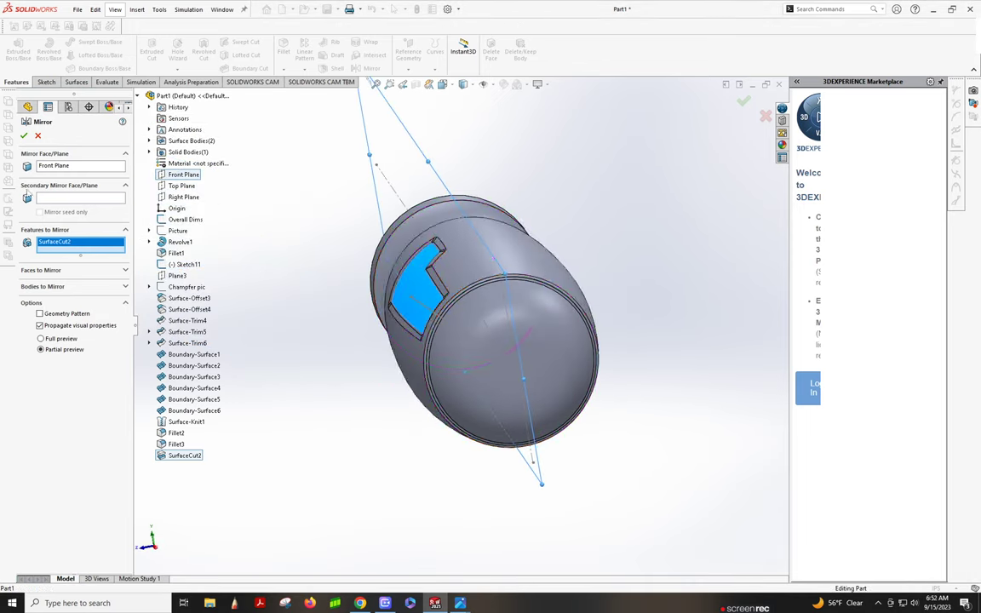
Mirror the Fillet3 surface body across the Front Plane, creating Mirror3
left_click(37, 136)
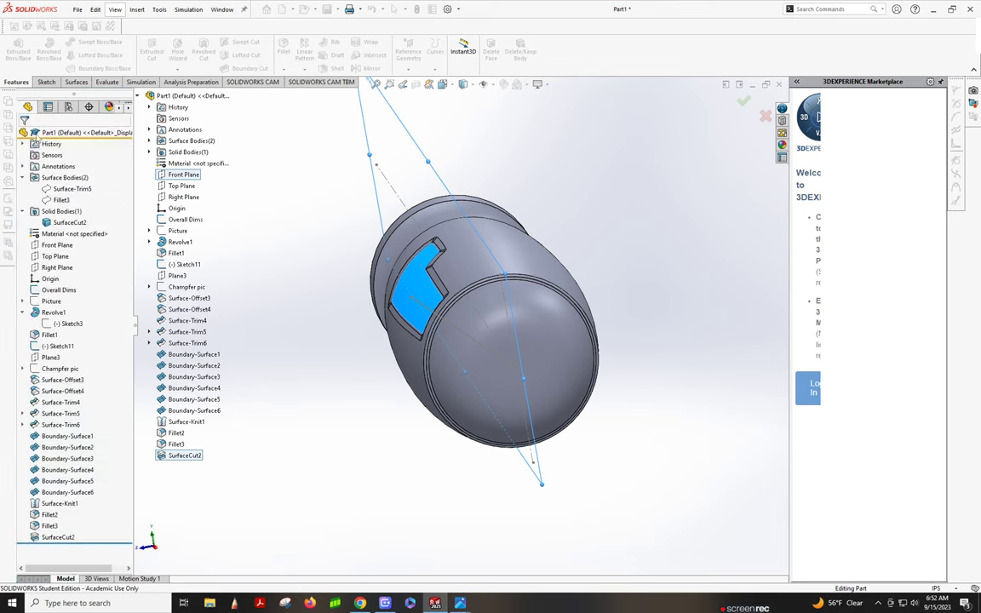
left_click(54, 538)
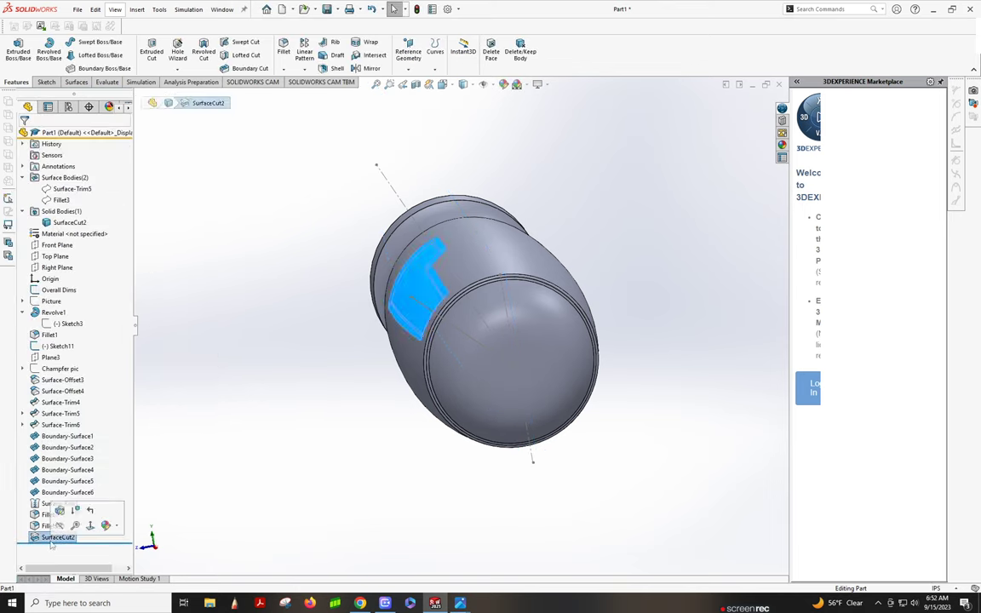
left_click(54, 200)
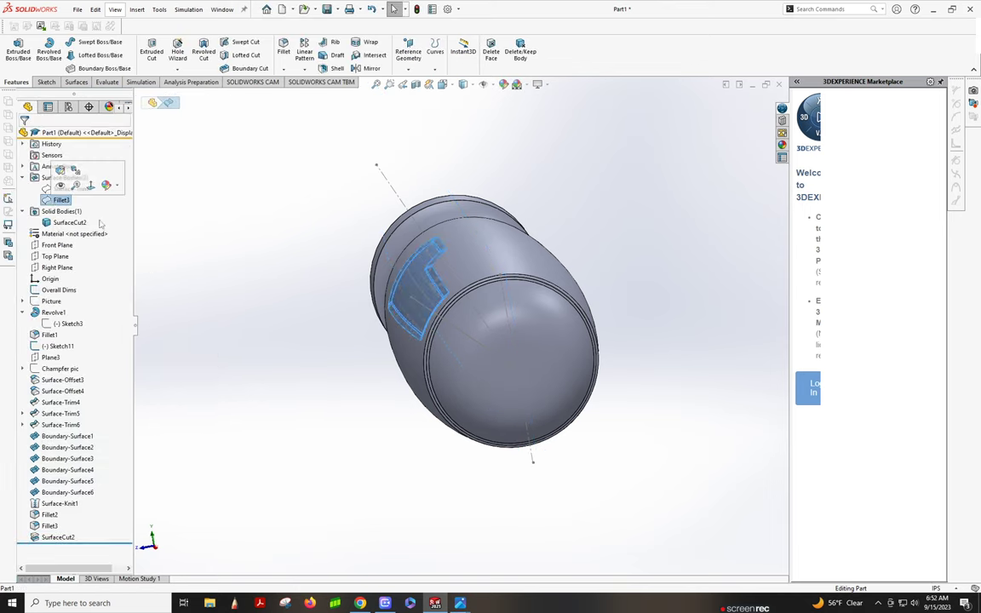
left_click(371, 68)
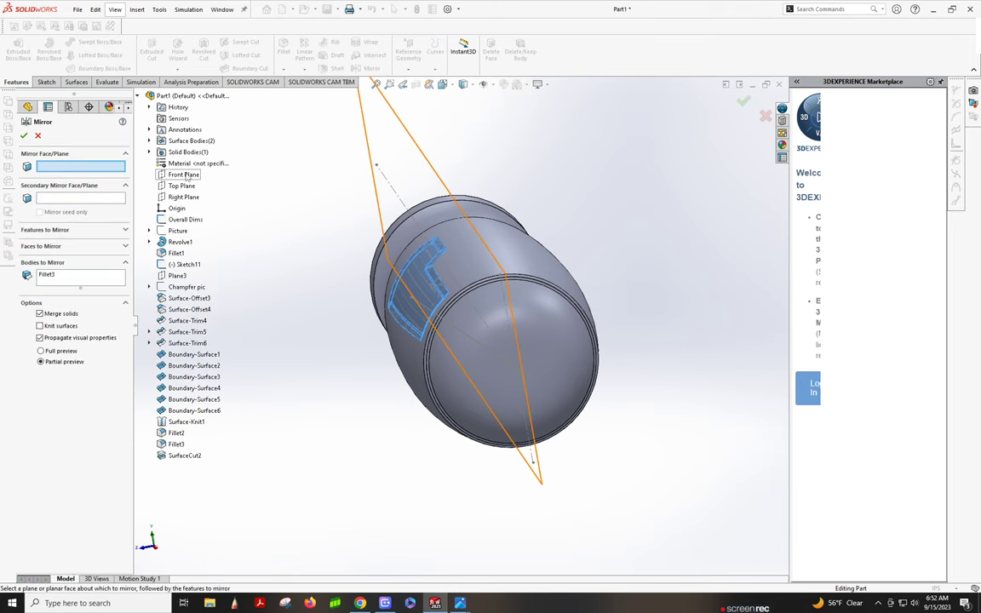
left_click(184, 174)
left_click(23, 137)
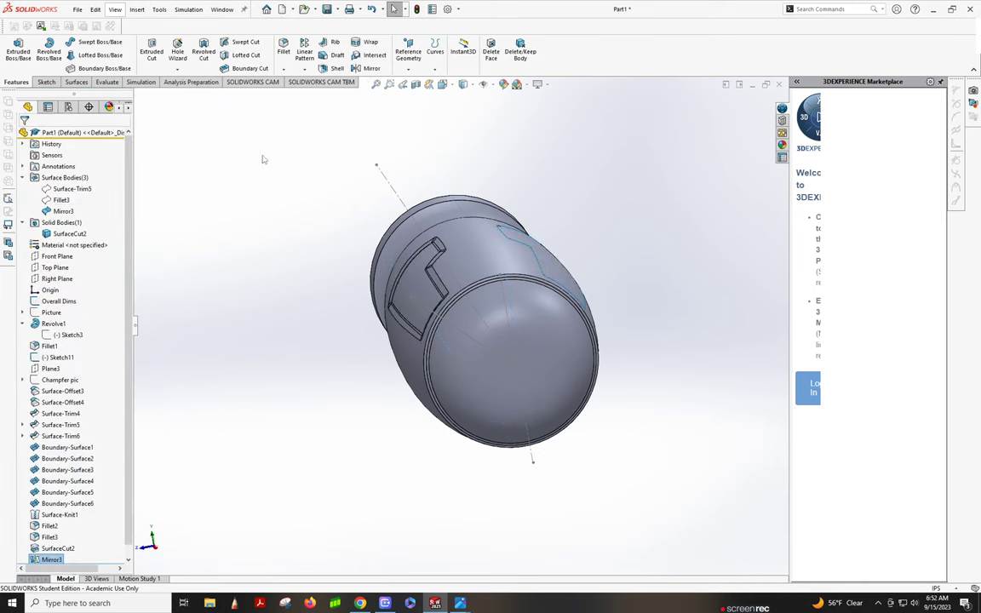
mouse_move(553, 269)
middle_mouse_down()
mouse_move(510, 273)
mouse_move(315, 381)
middle_mouse_up()
mouse_move(345, 338)
middle_mouse_down()
mouse_move(357, 343)
mouse_move(403, 318)
mouse_move(505, 319)
middle_mouse_up()
scroll(505, 317, "up", 2)
scroll(620, 323, "down", 4)
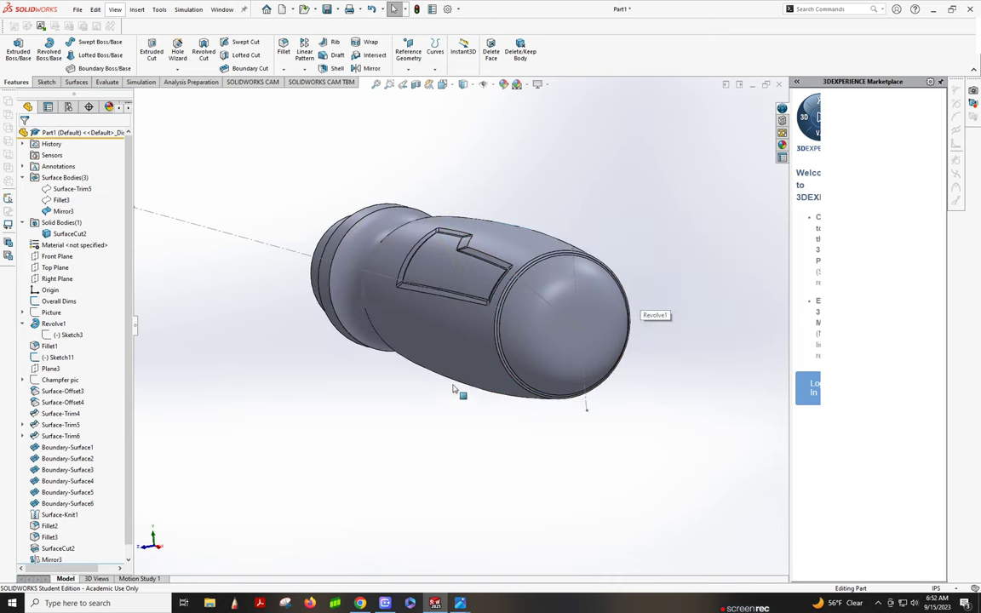
scroll(538, 248, "down", 2)
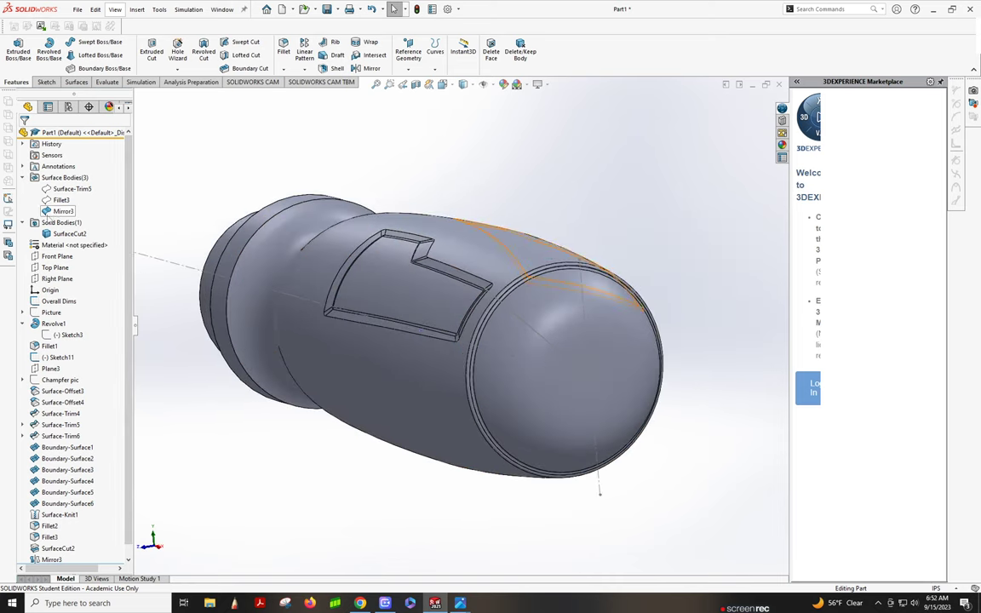
Remove Surface-Trim5, Fillet3 and Mirror3 with Delete/Keep Bodies, creating Body-Delete/Keep1
left_click(71, 188)
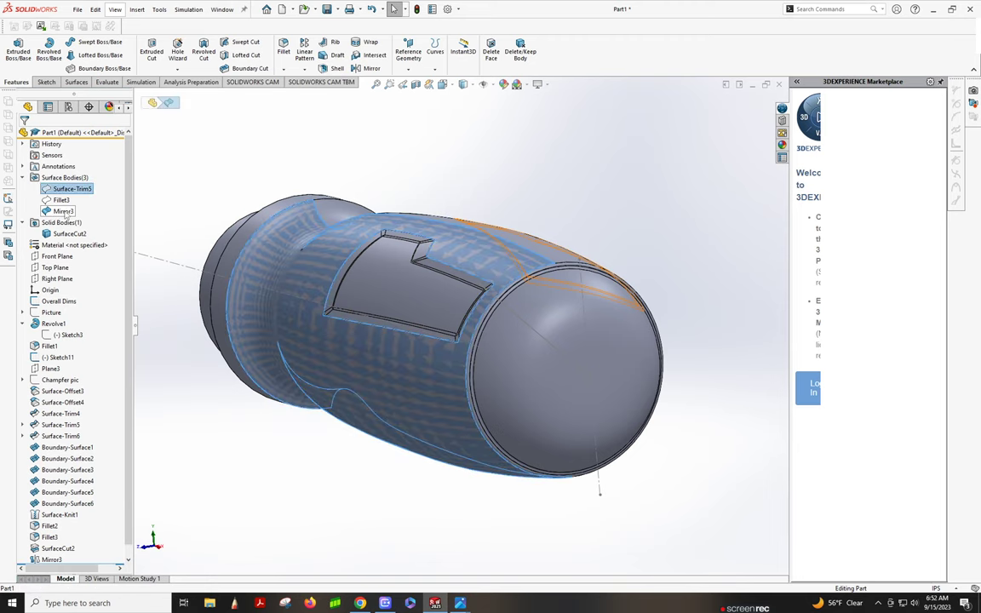
left_click(63, 210, "shift")
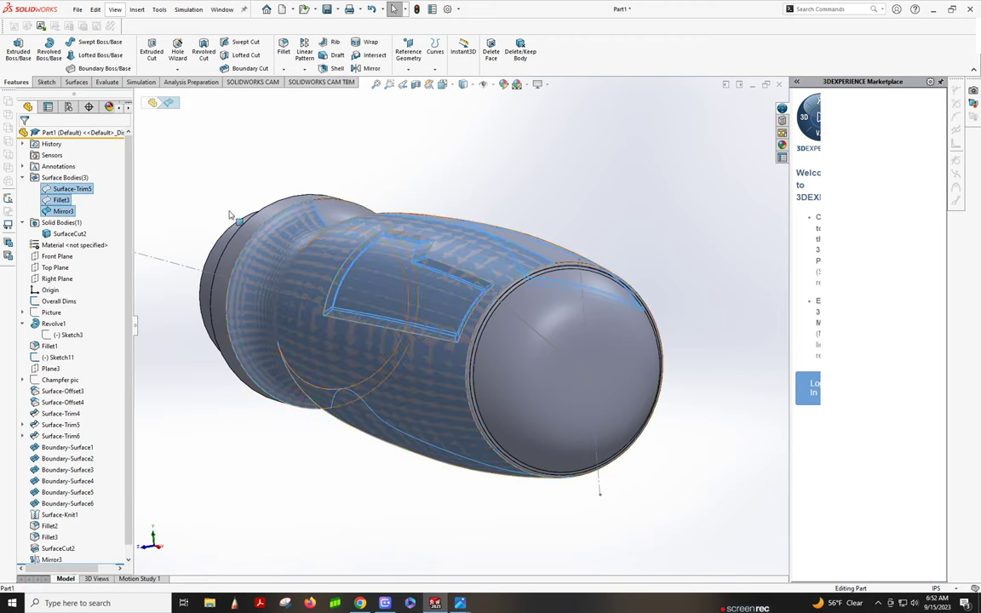
right_click(56, 195)
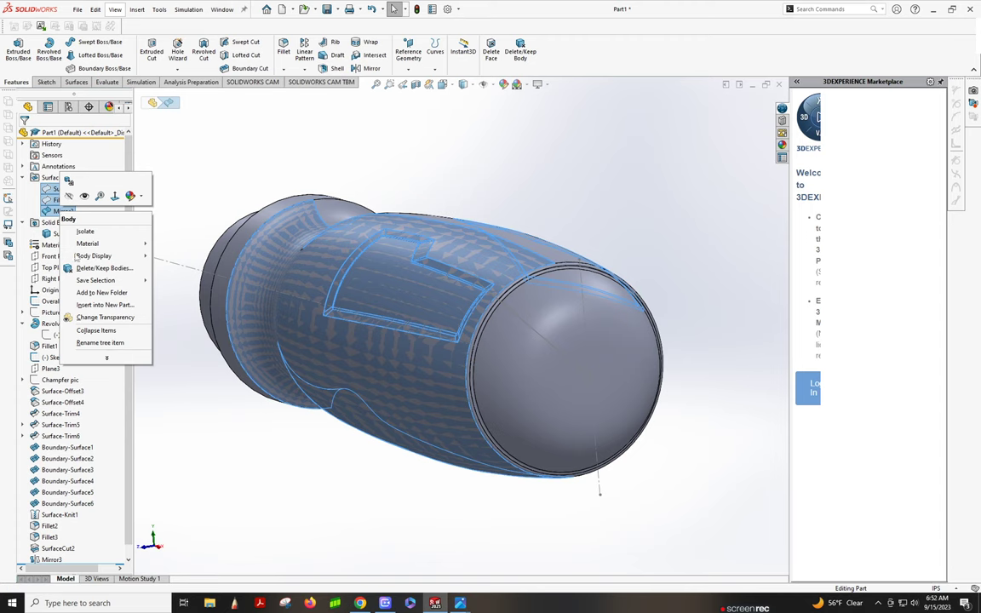
left_click(94, 268)
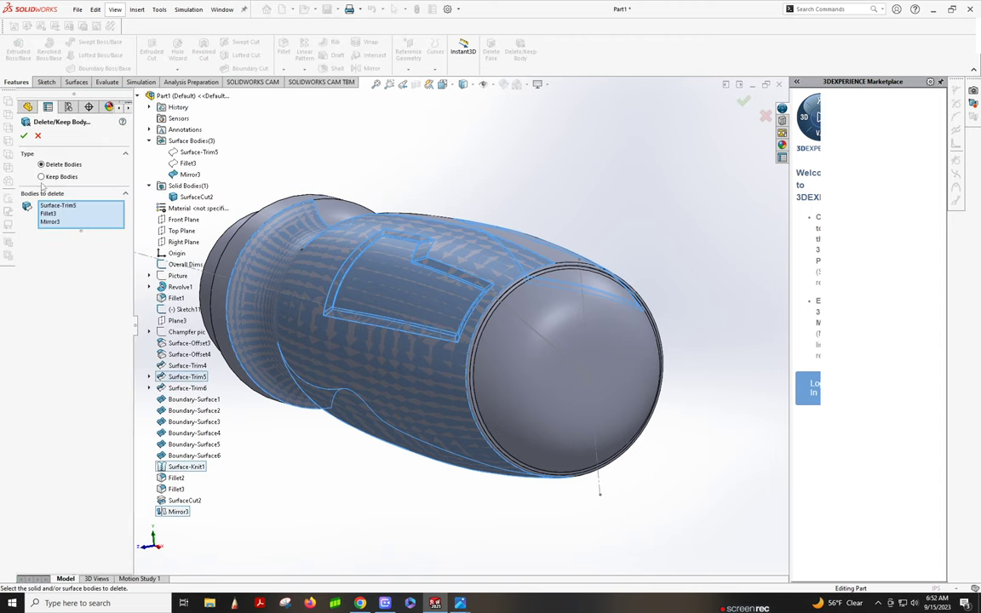
left_click(24, 136)
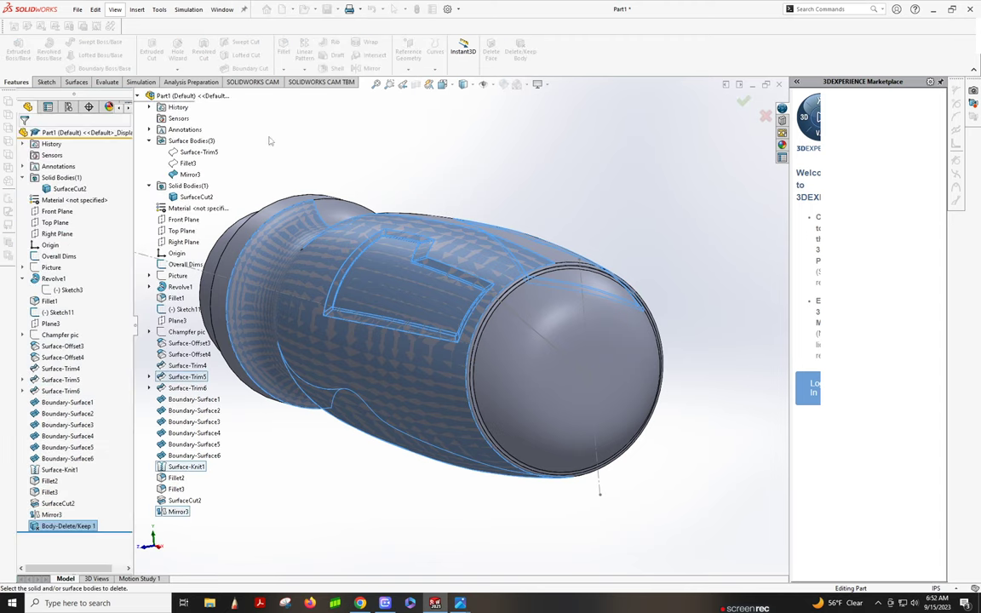
scroll(484, 303, "down", 2)
middle_click_drag(484, 303, 331, 304)
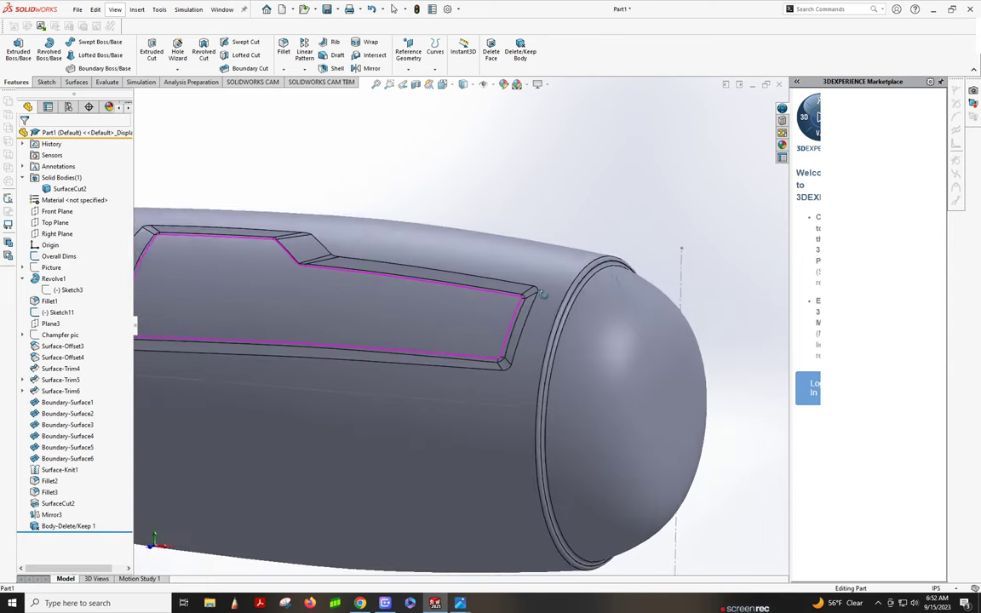